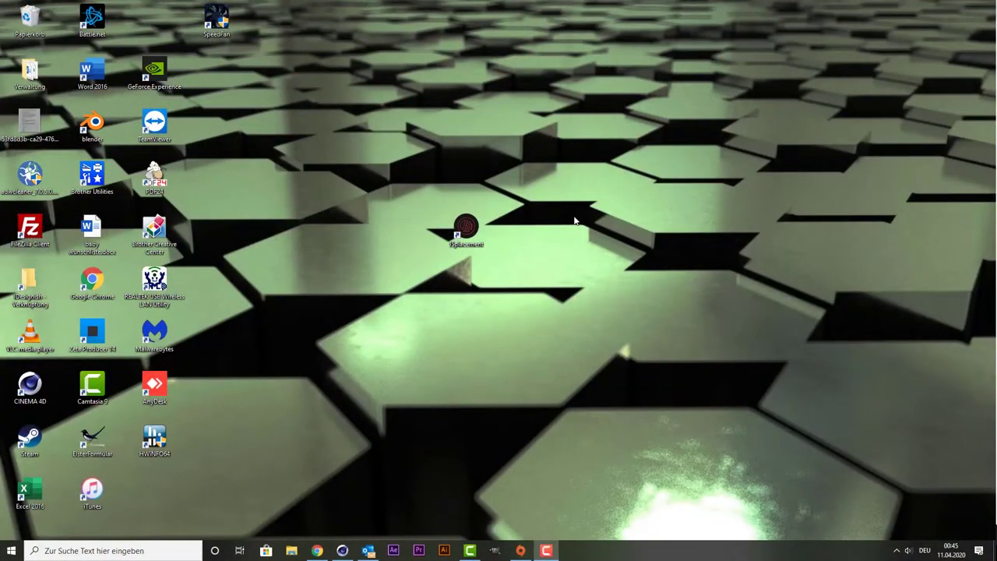
# Launch JSplacement from the desktop and show its list of generator modes.
pyautogui.click(460, 232)
pyautogui.doubleClick(481, 238)
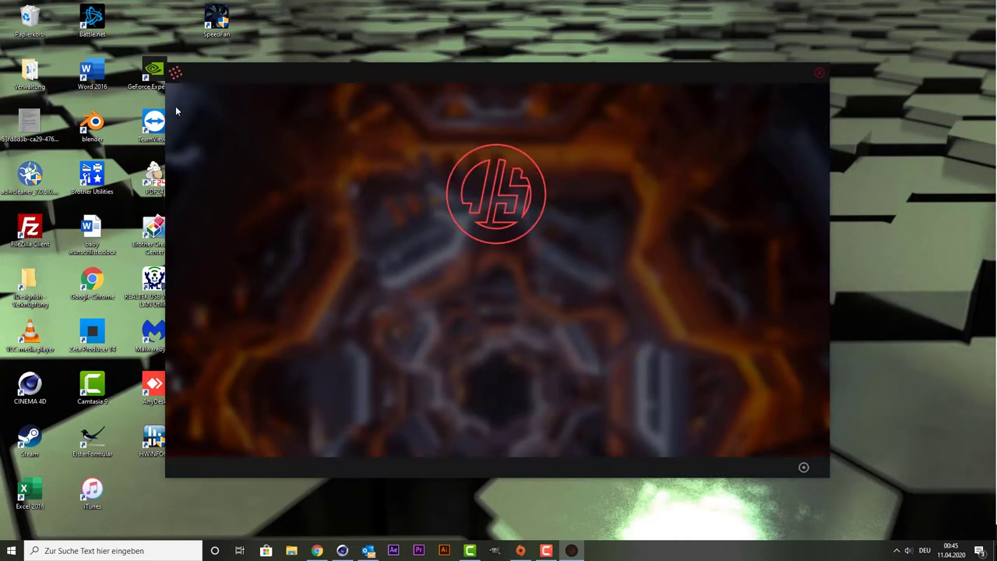
pyautogui.click(176, 78)
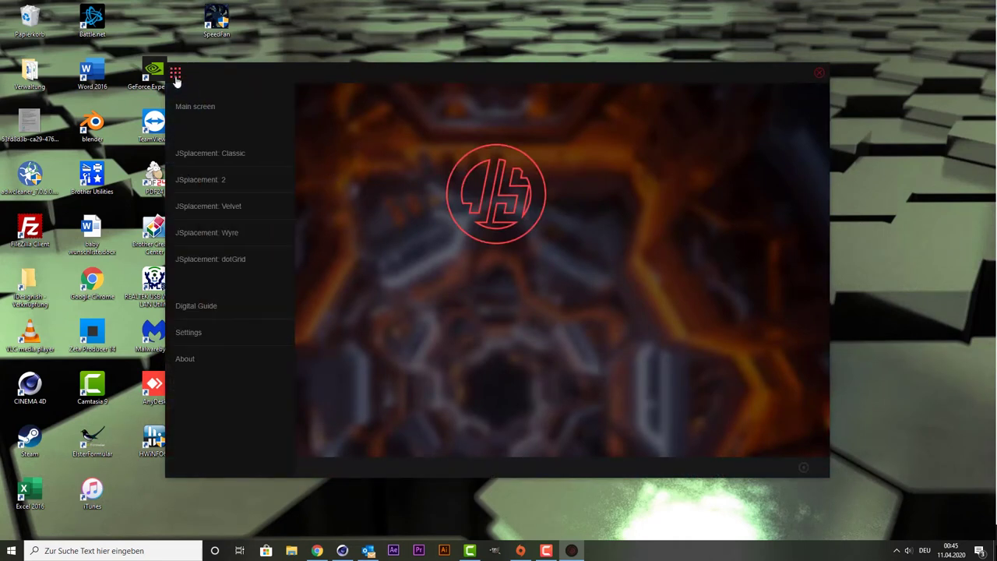
pyautogui.click(176, 76)
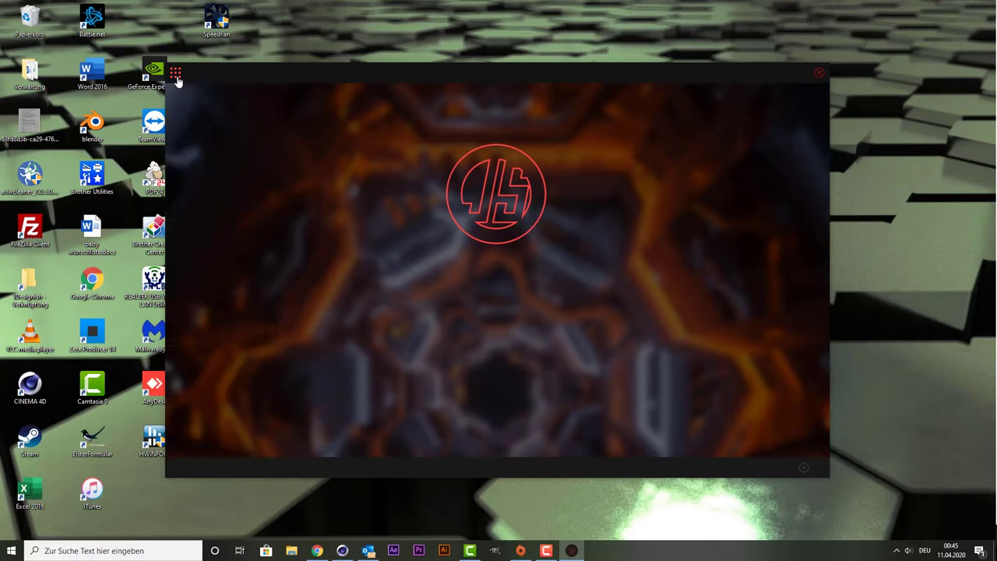
pyautogui.click(175, 76)
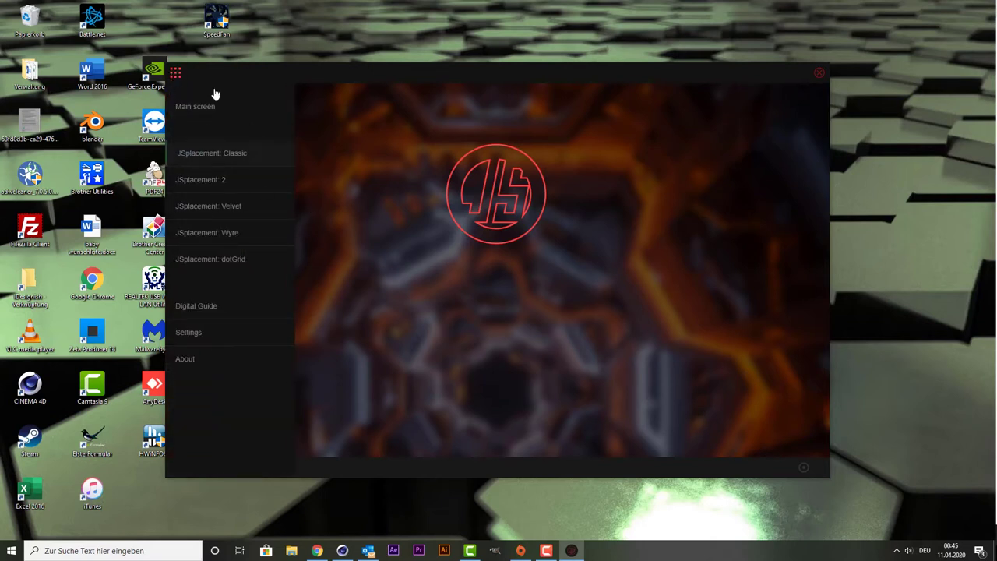
# Switch to the Classic generator and generate a displacement map.
pyautogui.click(240, 167)
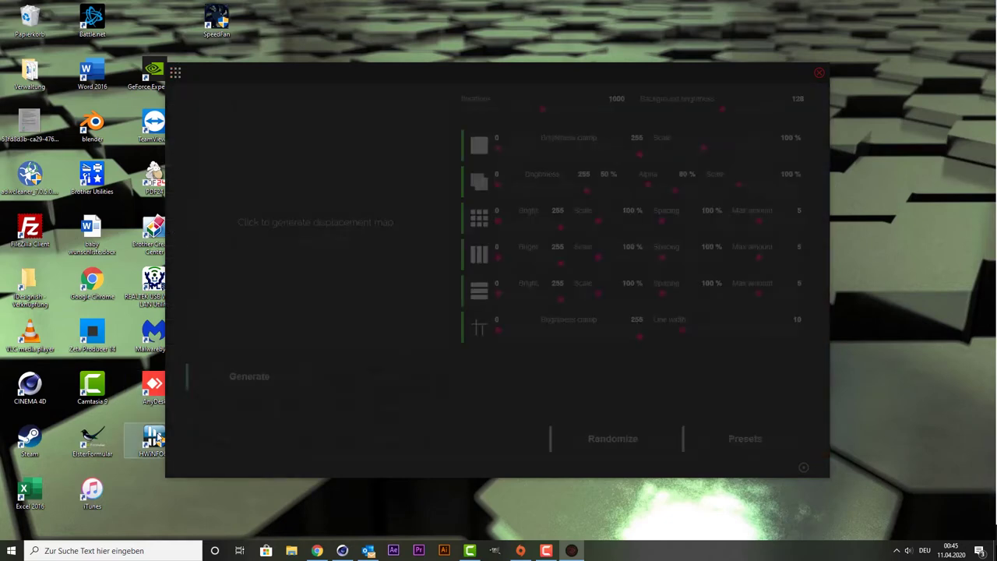
pyautogui.click(176, 74)
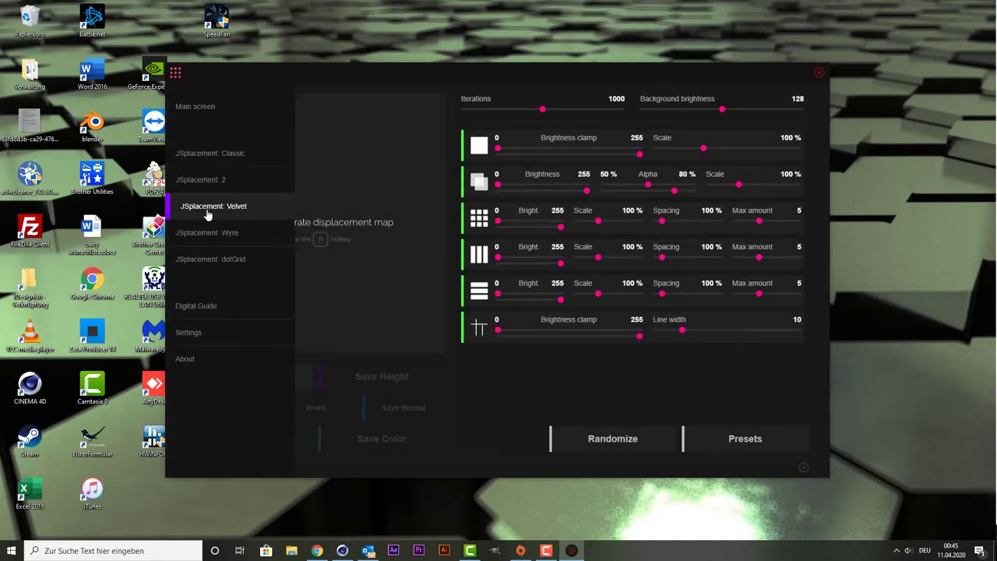
pyautogui.click(248, 158)
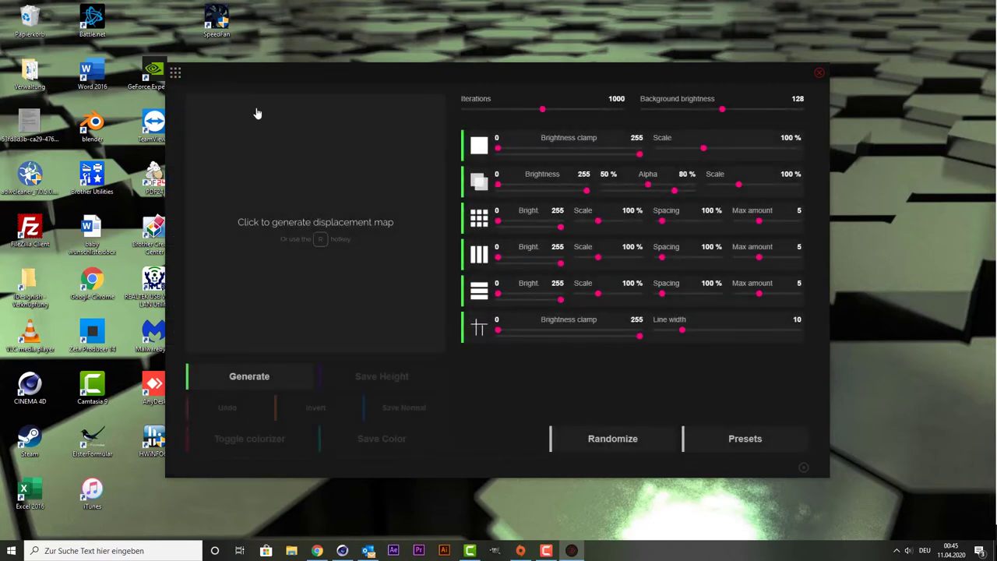
pyautogui.click(284, 221)
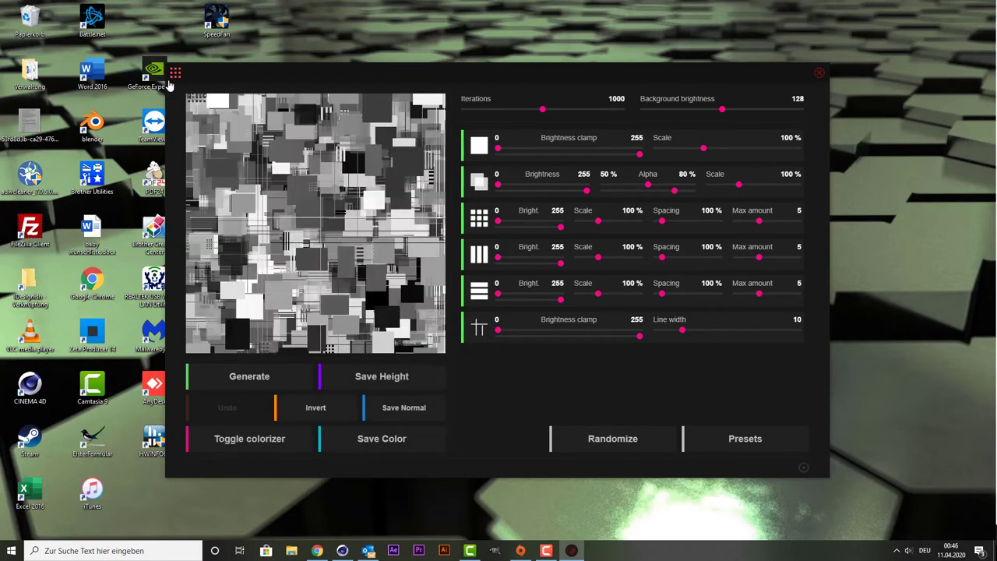
pyautogui.click(175, 73)
pyautogui.click(228, 160)
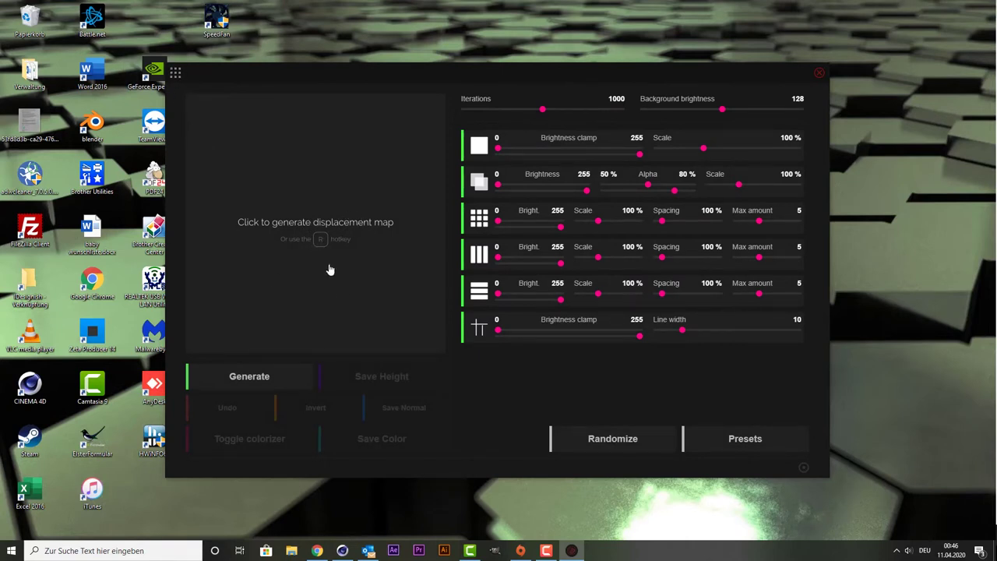
pyautogui.click(333, 270)
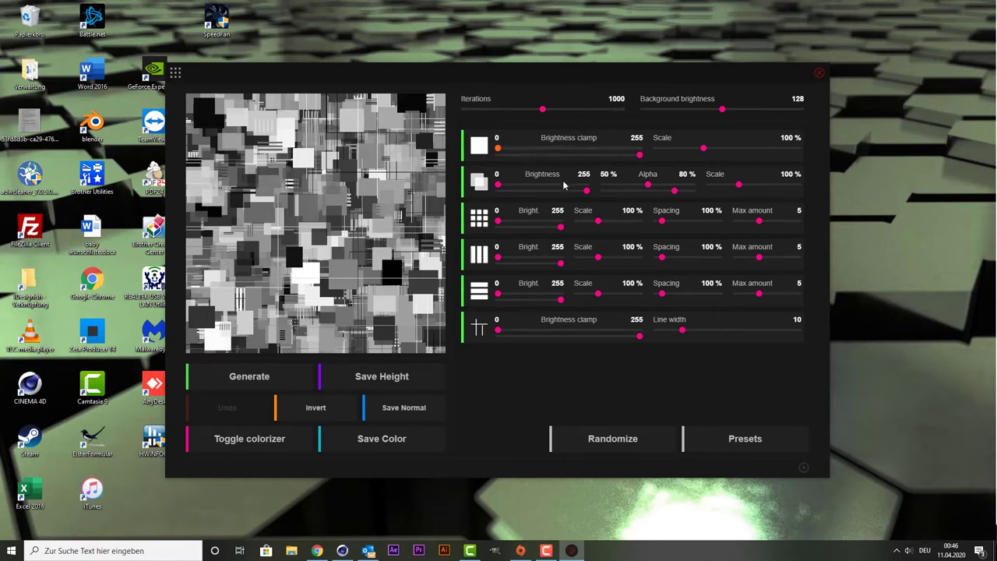
# Set brightness range 68 to 144, square scale 137% and brightness clamp minimum 94.
pyautogui.click(515, 223)
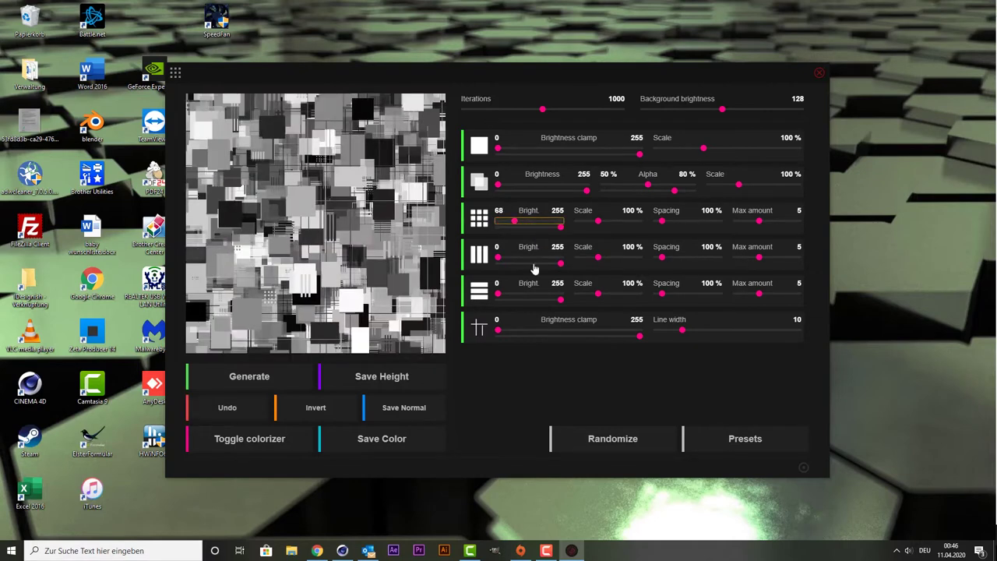
pyautogui.click(533, 263)
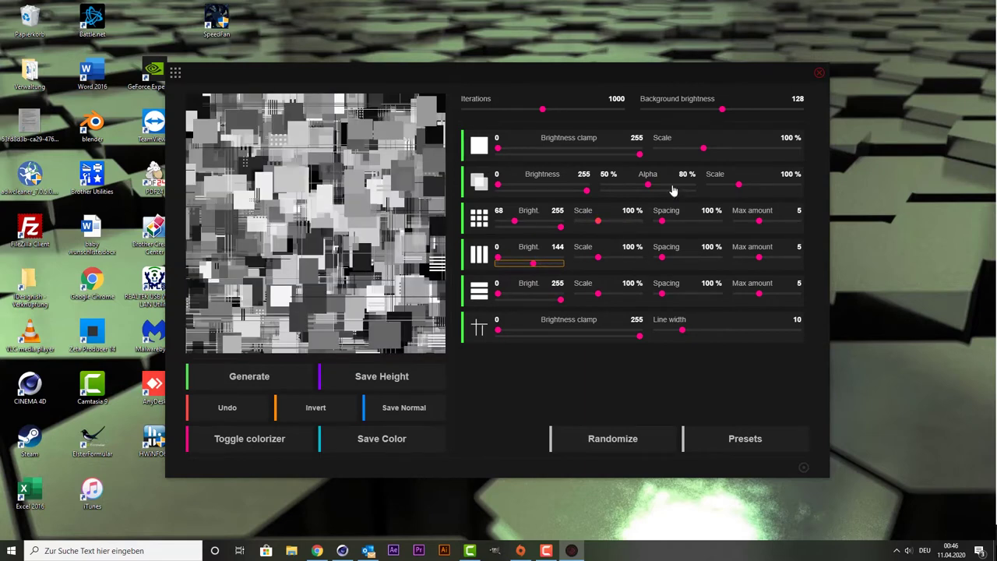
pyautogui.click(738, 148)
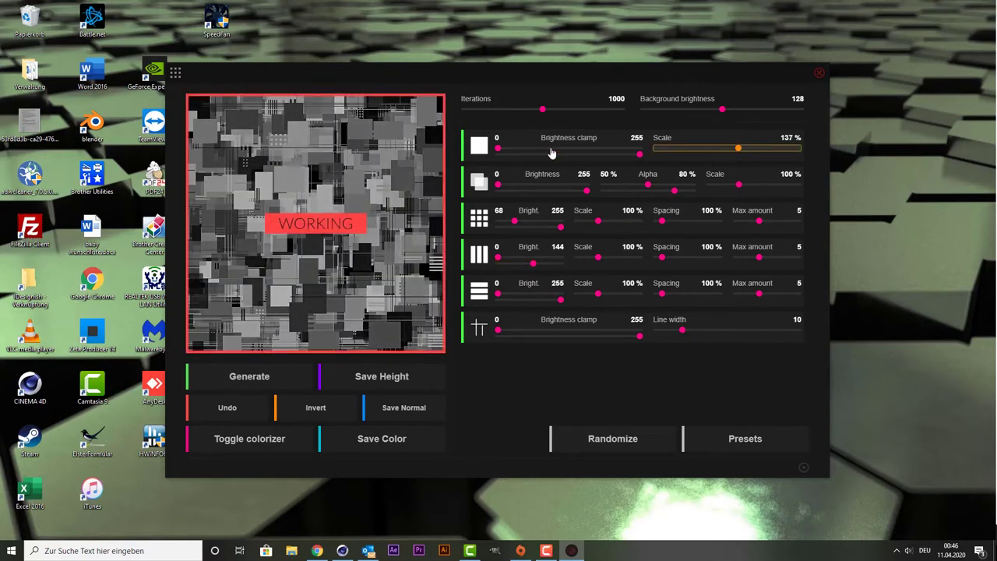
pyautogui.click(551, 149)
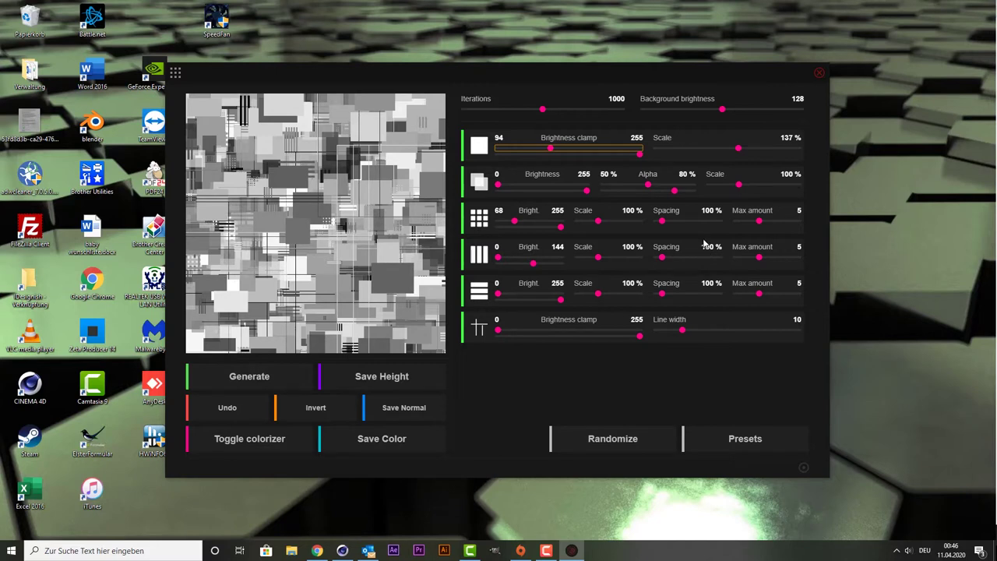
# Switch to JSplacement 2 and generate maps from the Classic Set and Crap Pack sprites.
pyautogui.click(176, 73)
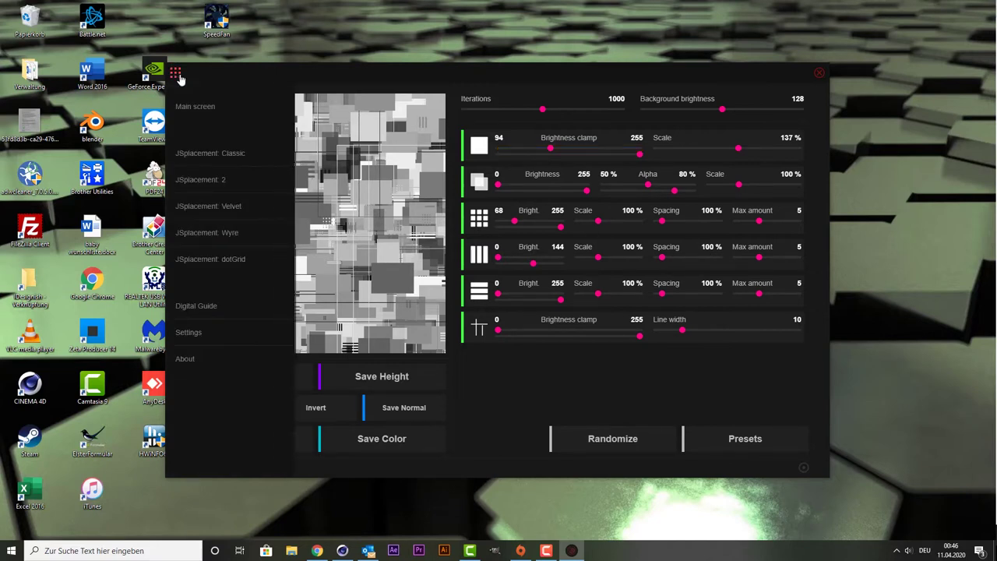
pyautogui.click(224, 187)
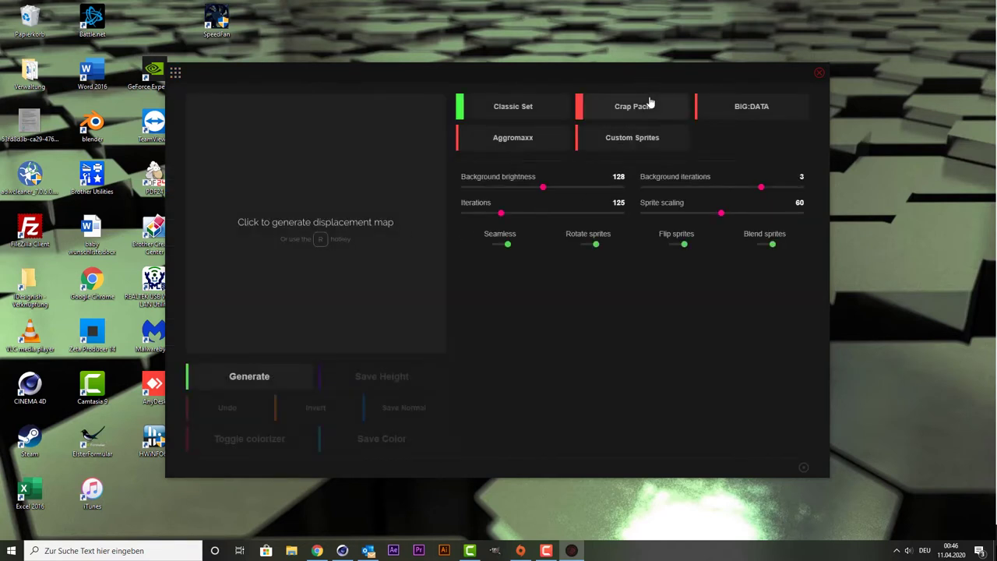
pyautogui.click(319, 214)
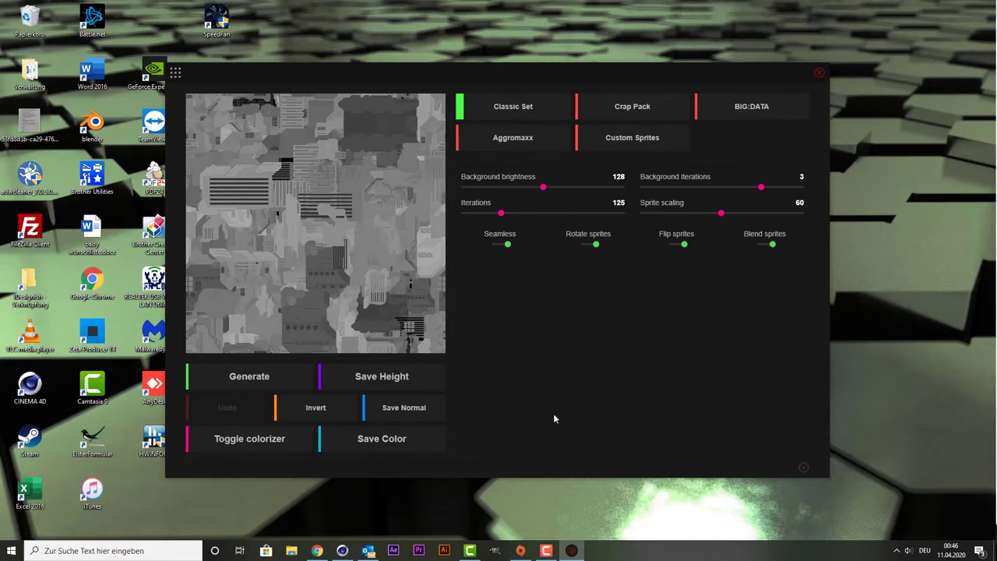
pyautogui.click(644, 131)
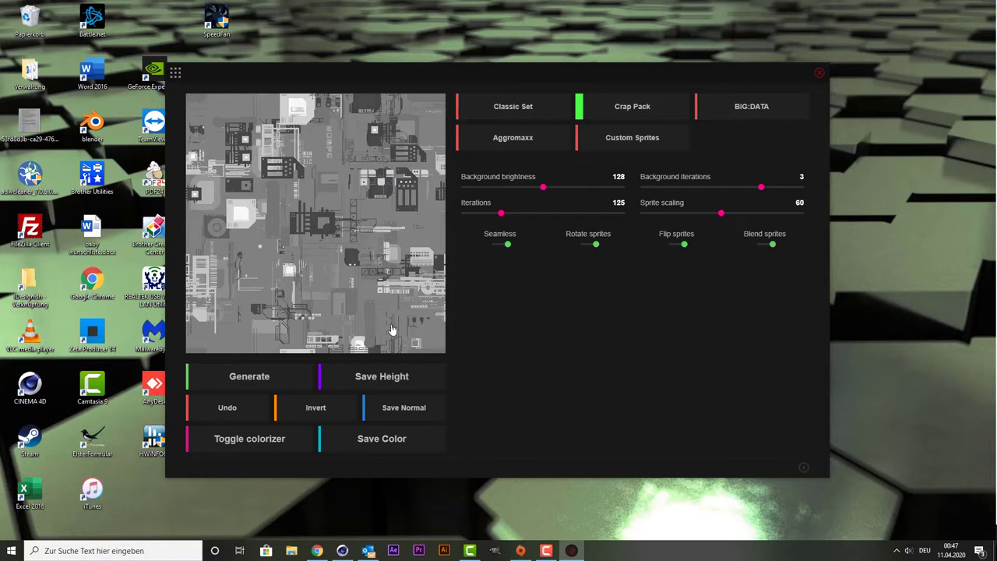
# Lower background brightness to 73 and try each sprite set, ending on BIG:DATA.
pyautogui.click(510, 189)
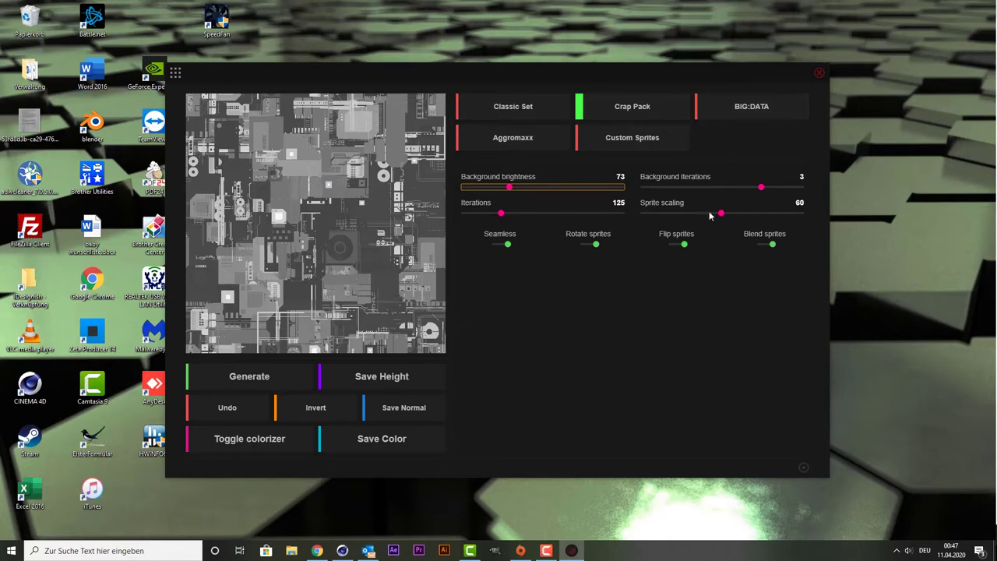
pyautogui.click(744, 117)
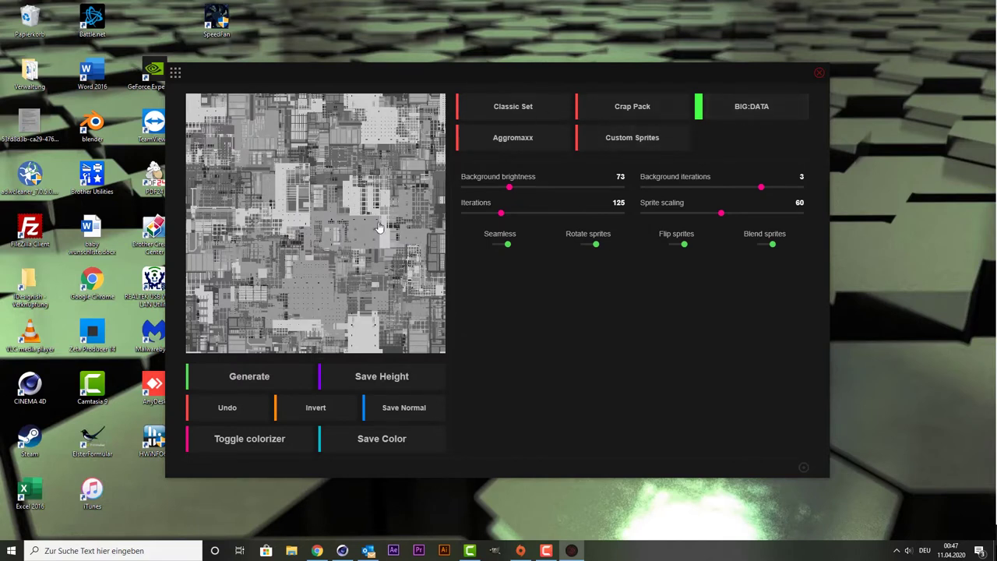
pyautogui.click(529, 151)
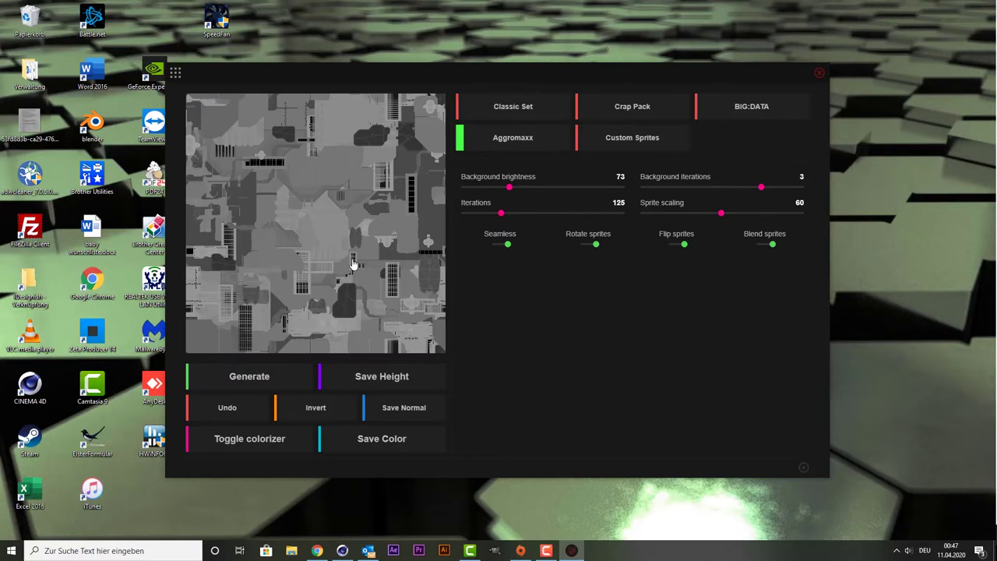
pyautogui.click(624, 141)
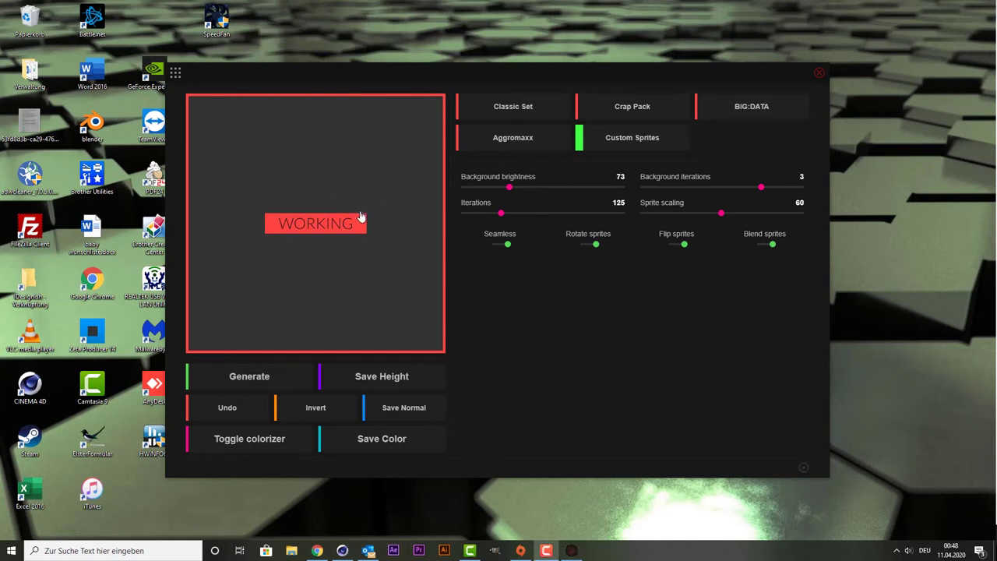
pyautogui.click(636, 108)
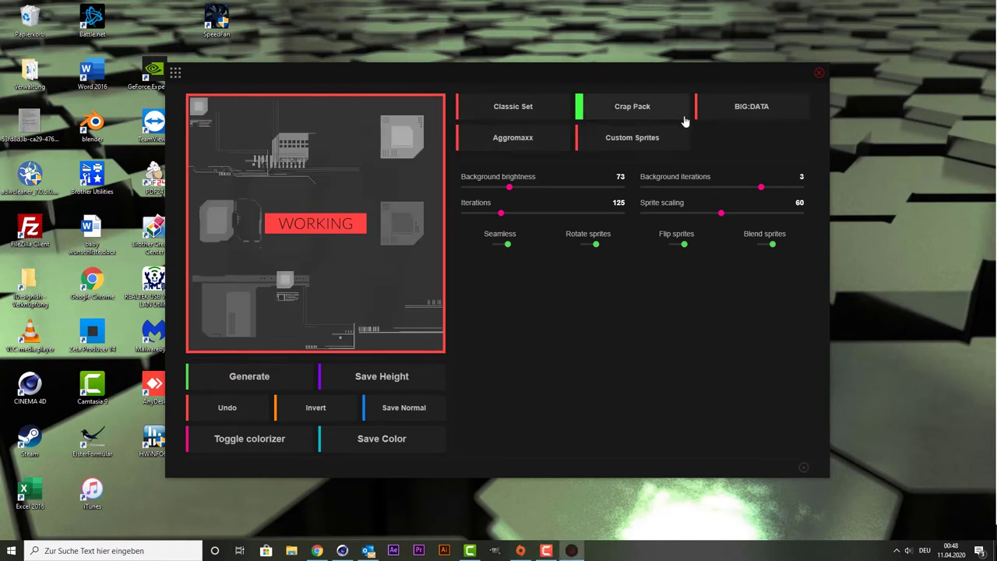
pyautogui.click(754, 113)
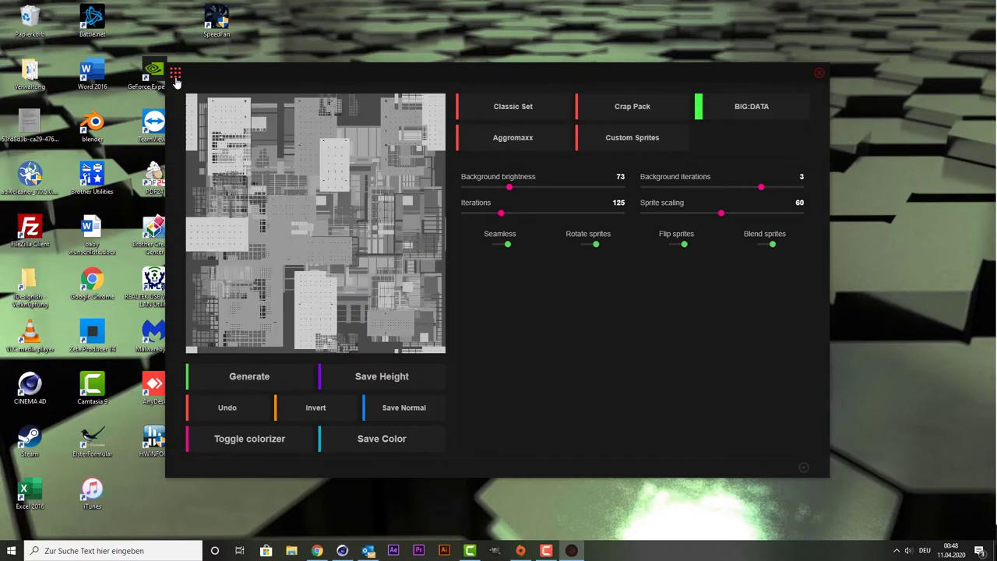
# Switch to the Velvet generator mode and generate a displacement map.
pyautogui.click(176, 77)
pyautogui.click(241, 258)
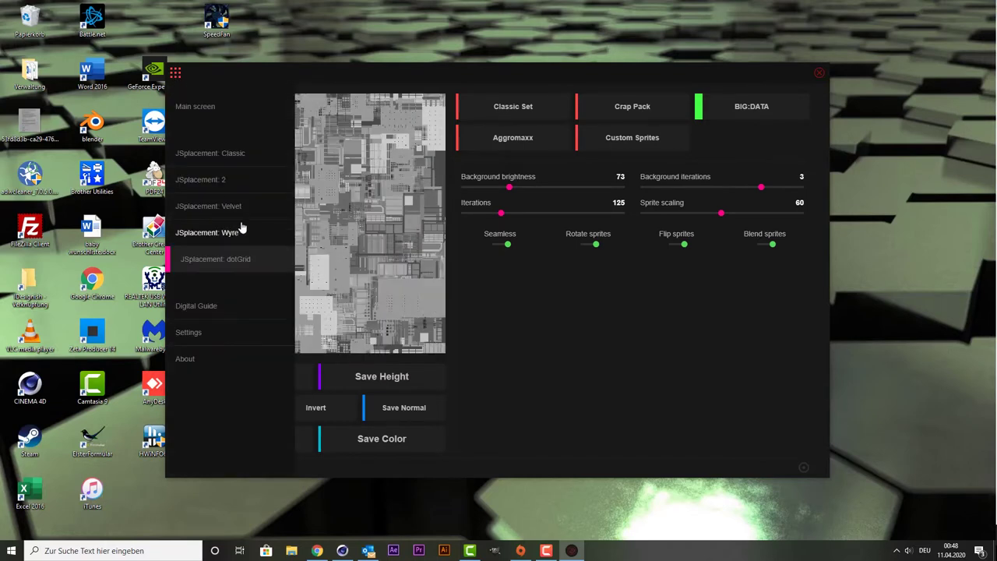
pyautogui.click(235, 207)
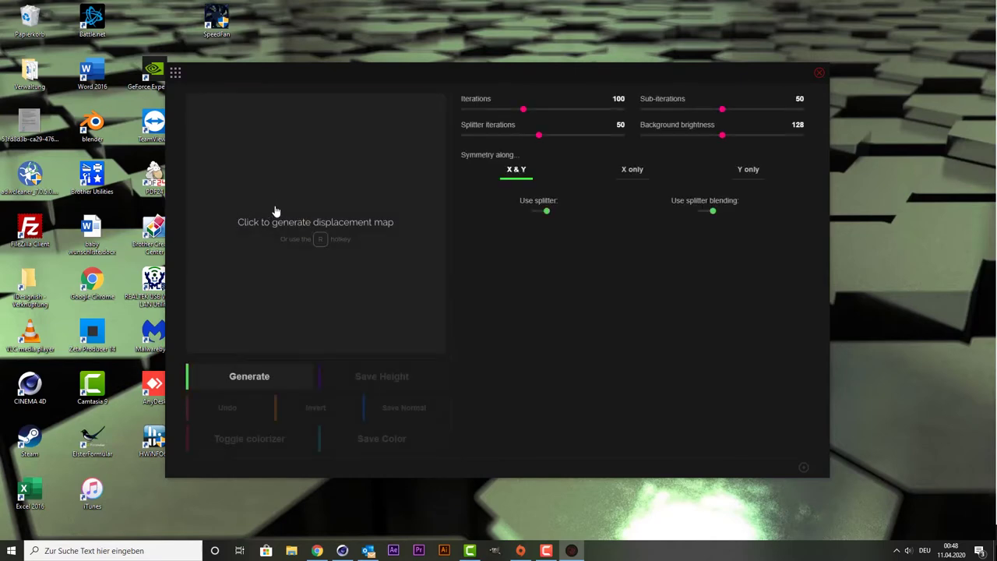
pyautogui.click(275, 211)
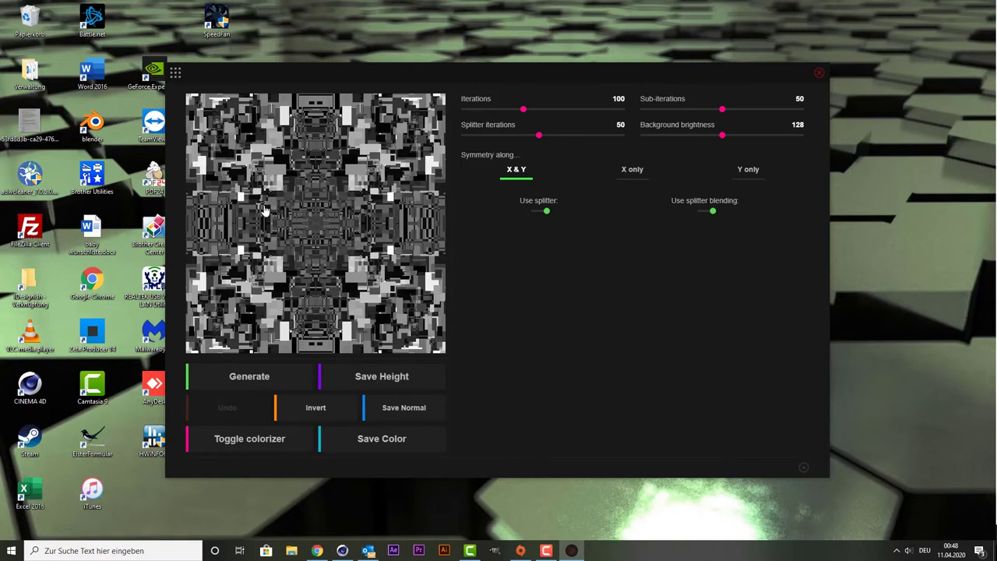
pyautogui.click(175, 72)
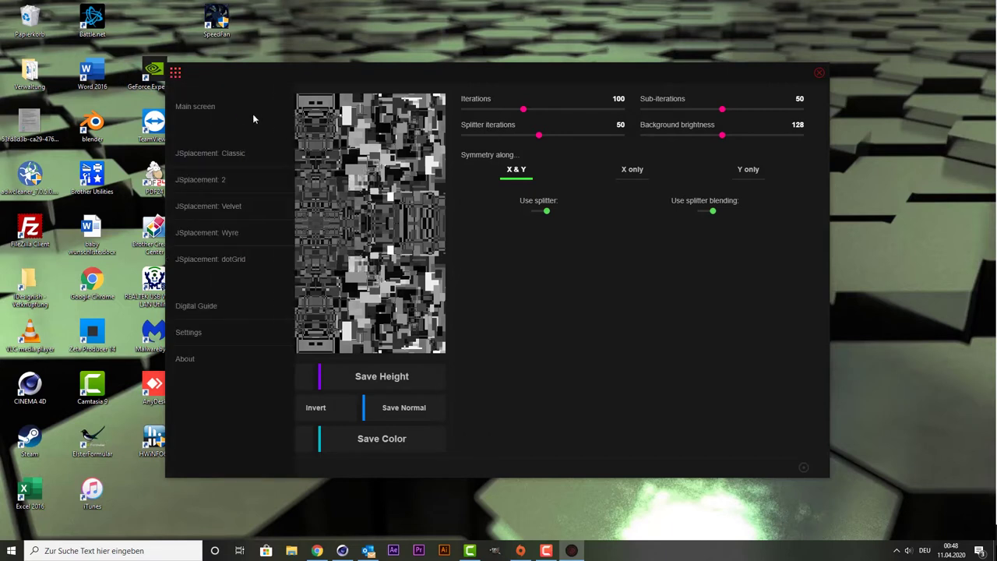
# Generate a Wyre wire map, then a sparse dotGrid map at scale 20 and 2.5% chance.
pyautogui.click(242, 241)
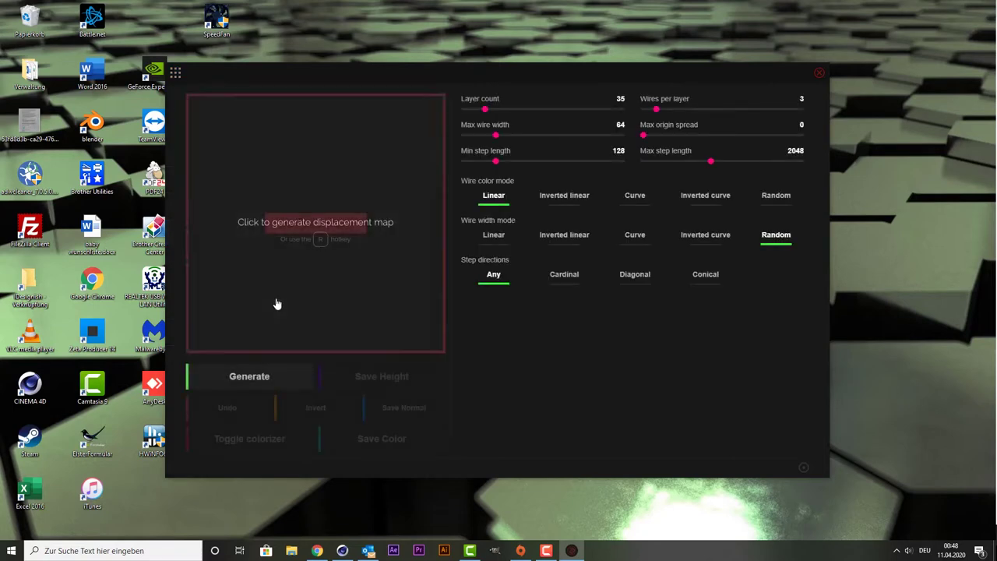
pyautogui.click(276, 304)
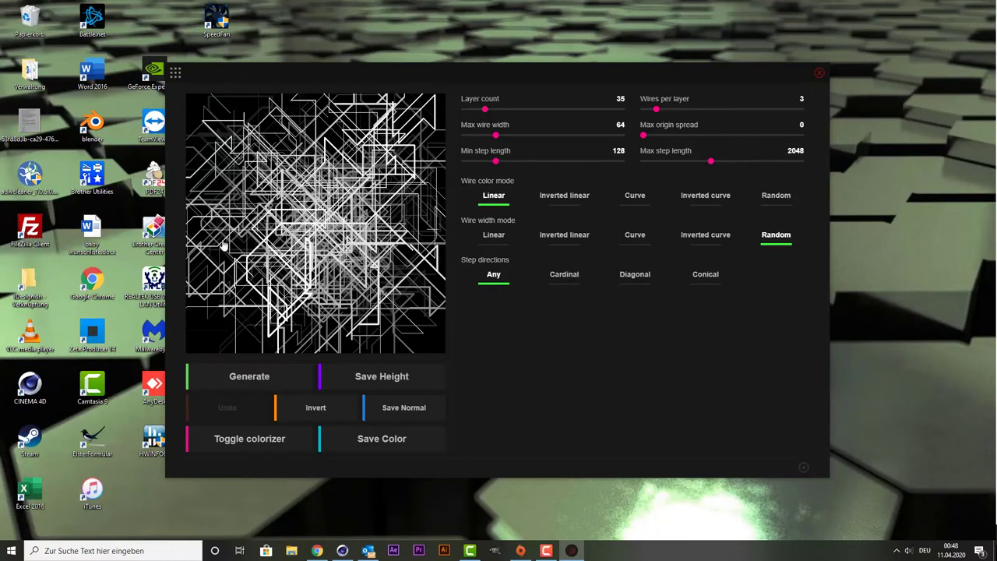
pyautogui.click(174, 72)
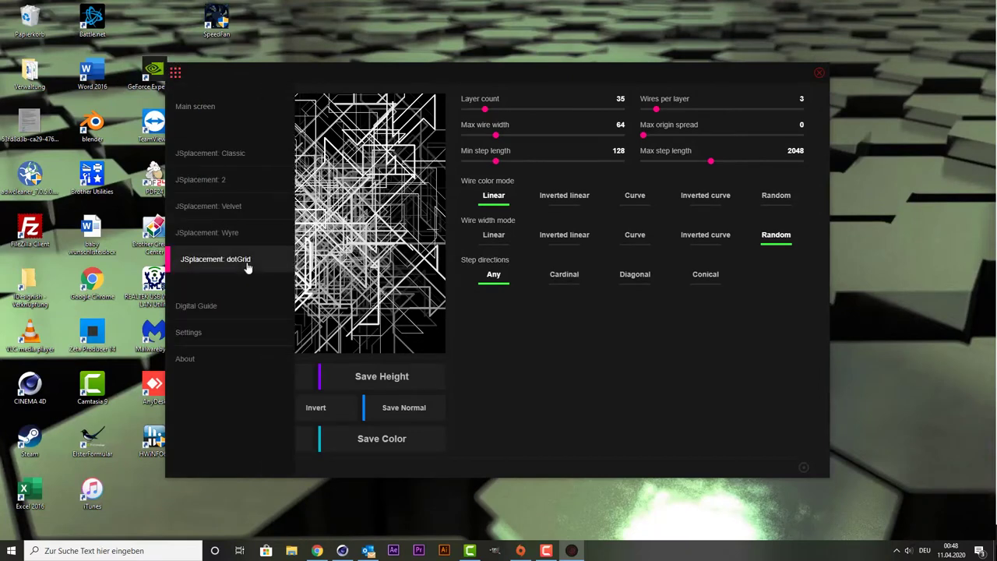
pyautogui.click(248, 265)
pyautogui.click(281, 245)
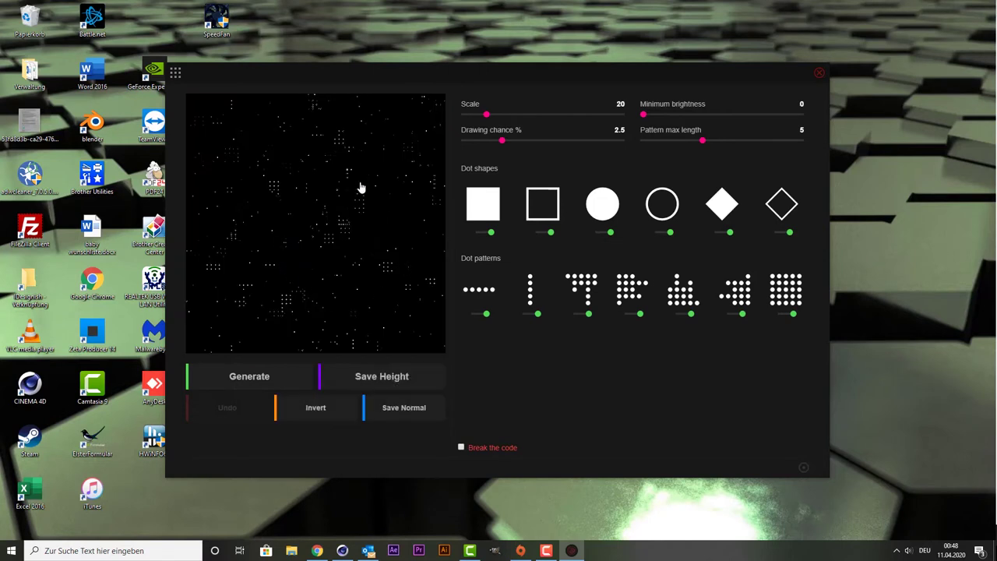
pyautogui.click(175, 72)
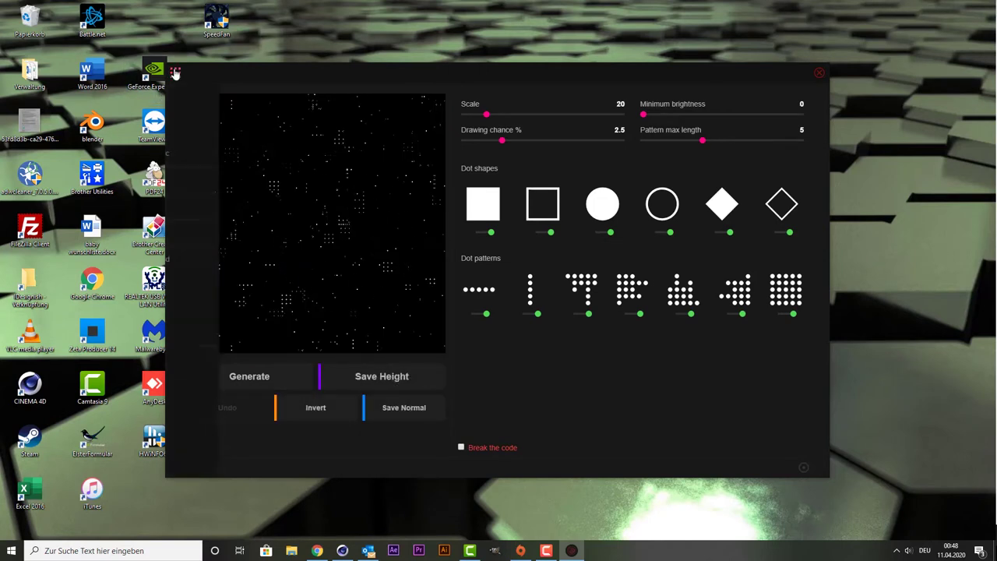
# Switch to JSplacement 2 and generate a grey height map from the Crap Pack sprites.
pyautogui.click(207, 192)
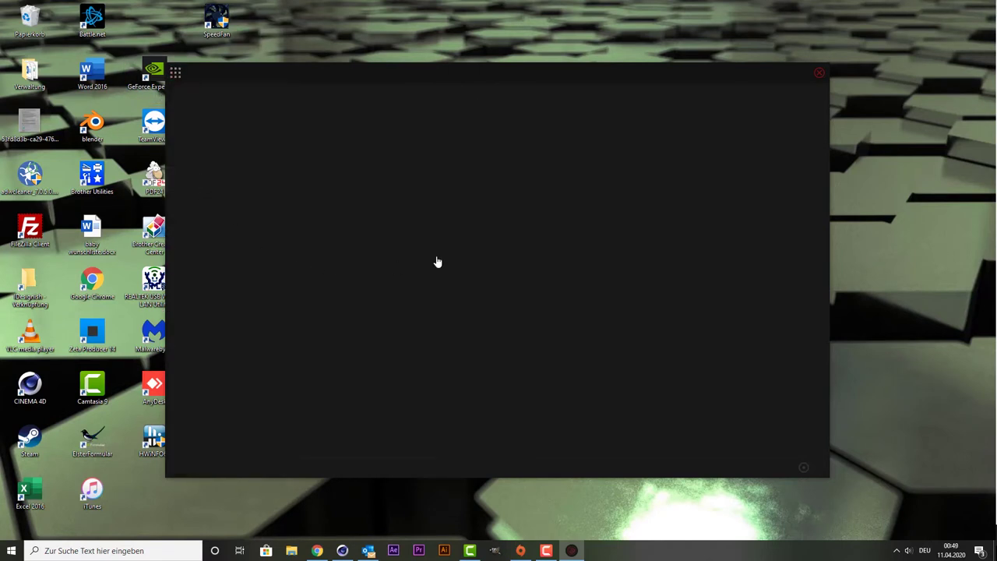
pyautogui.click(636, 114)
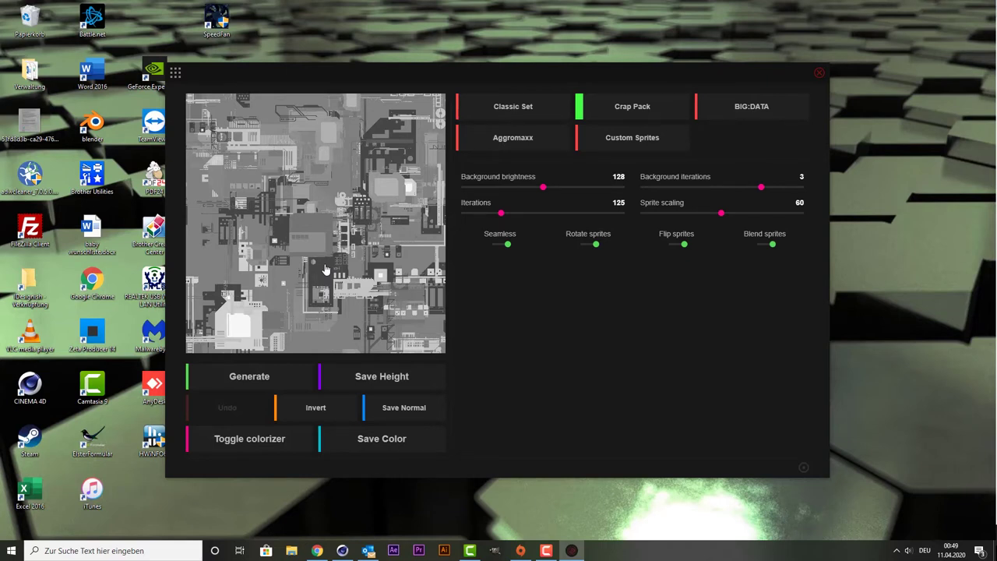
pyautogui.click(390, 382)
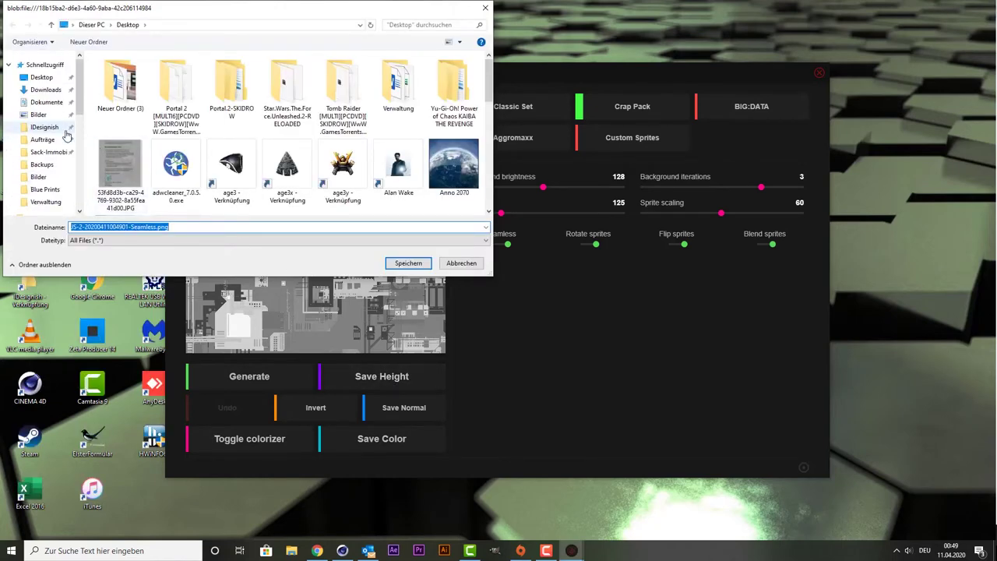
pyautogui.click(46, 86)
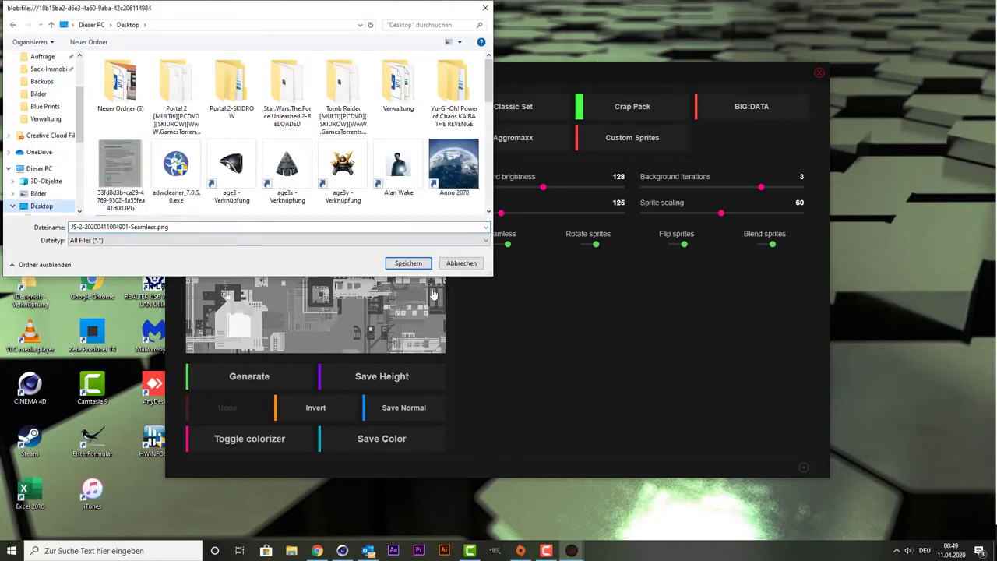
pyautogui.click(397, 263)
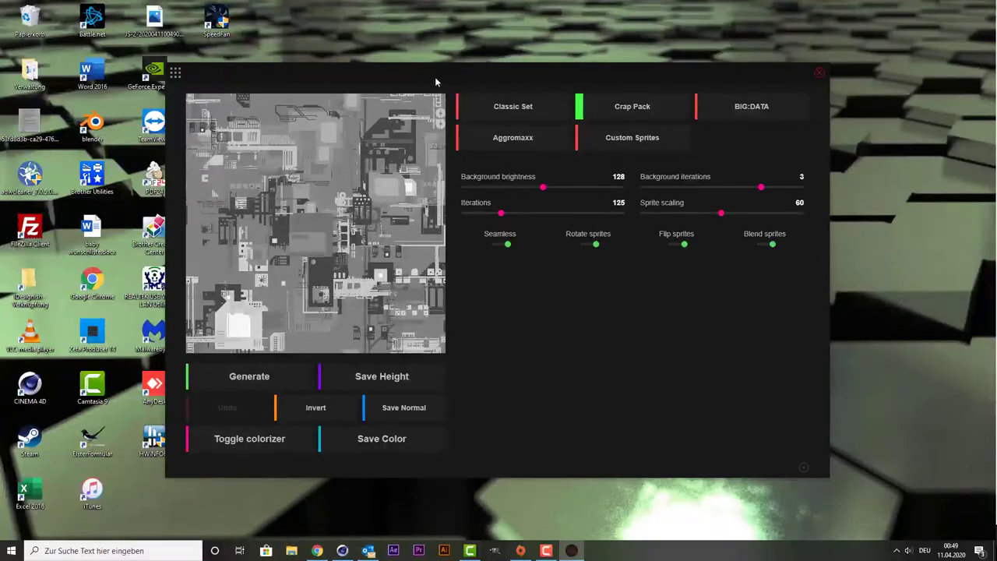
# Preview the saved PNG in Photos, then close the viewer.
pyautogui.doubleClick(154, 22)
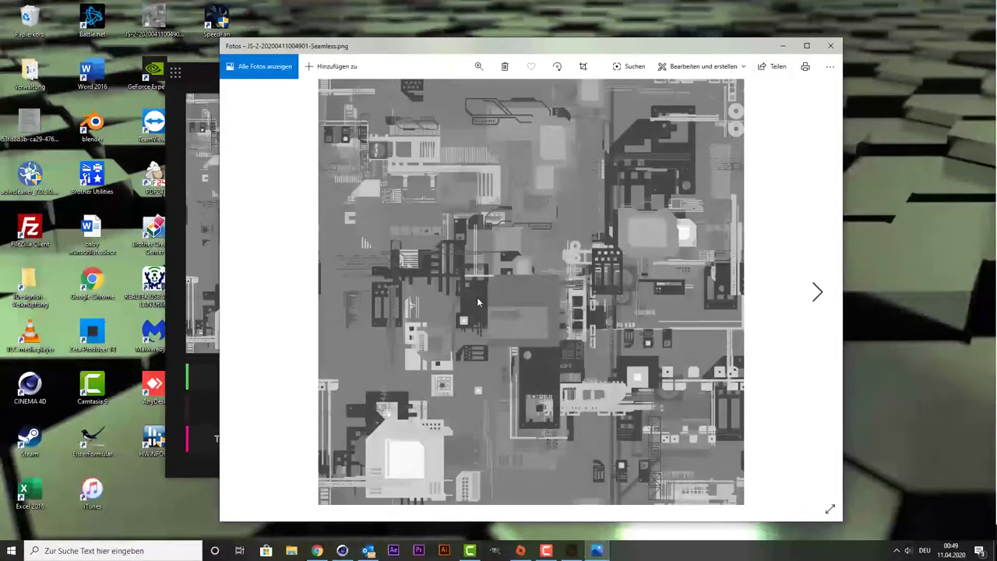
pyautogui.click(831, 45)
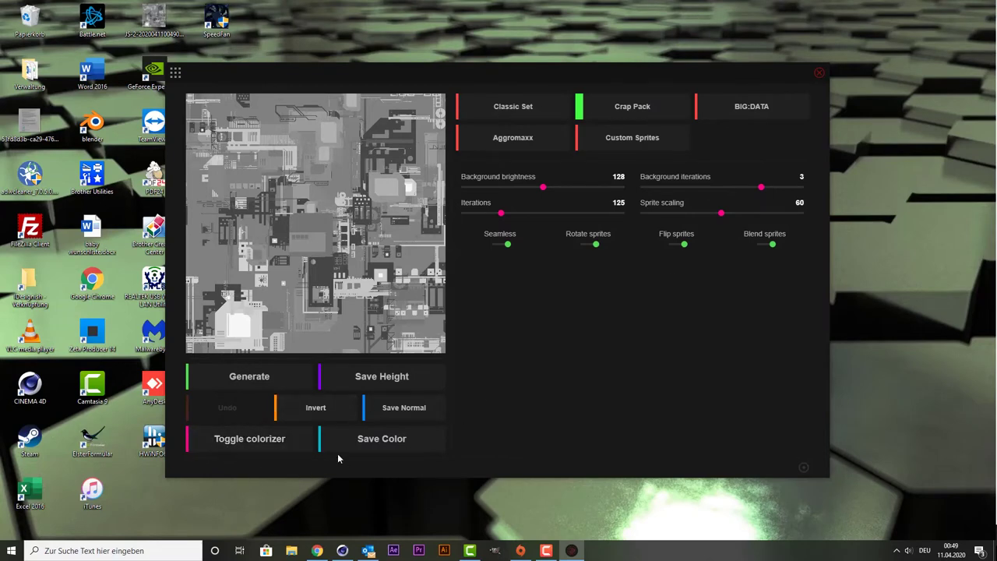
pyautogui.click(270, 450)
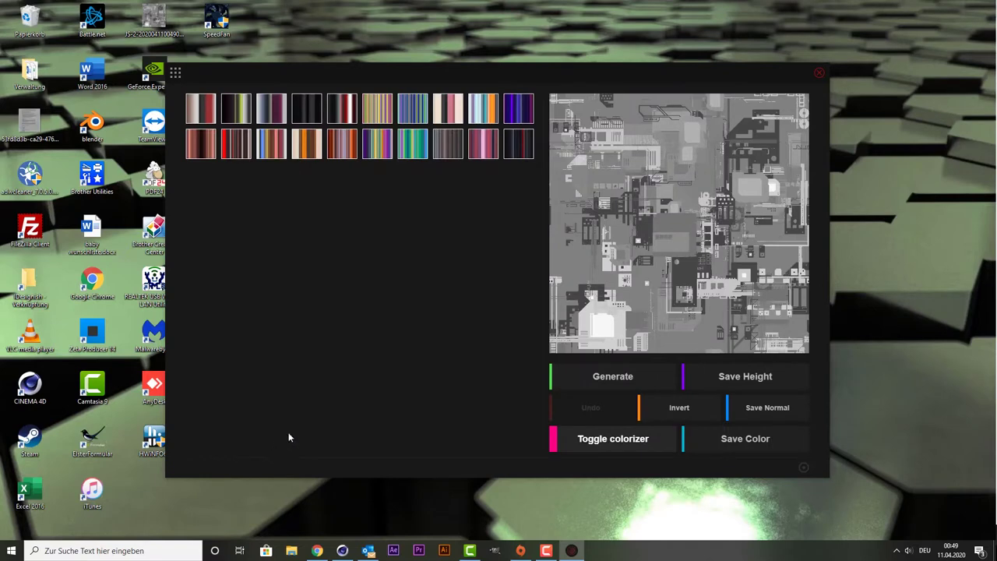
pyautogui.click(242, 150)
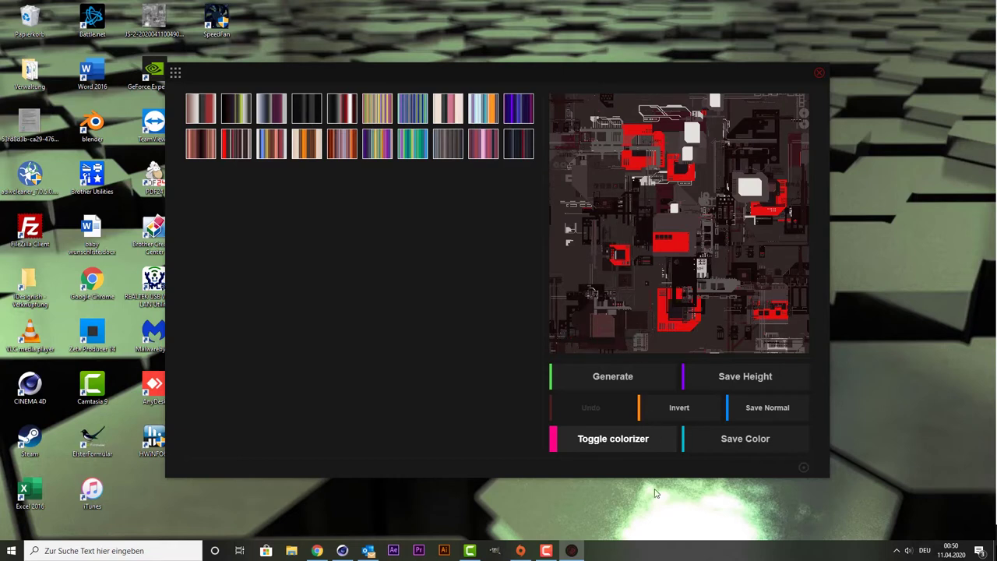
pyautogui.click(759, 435)
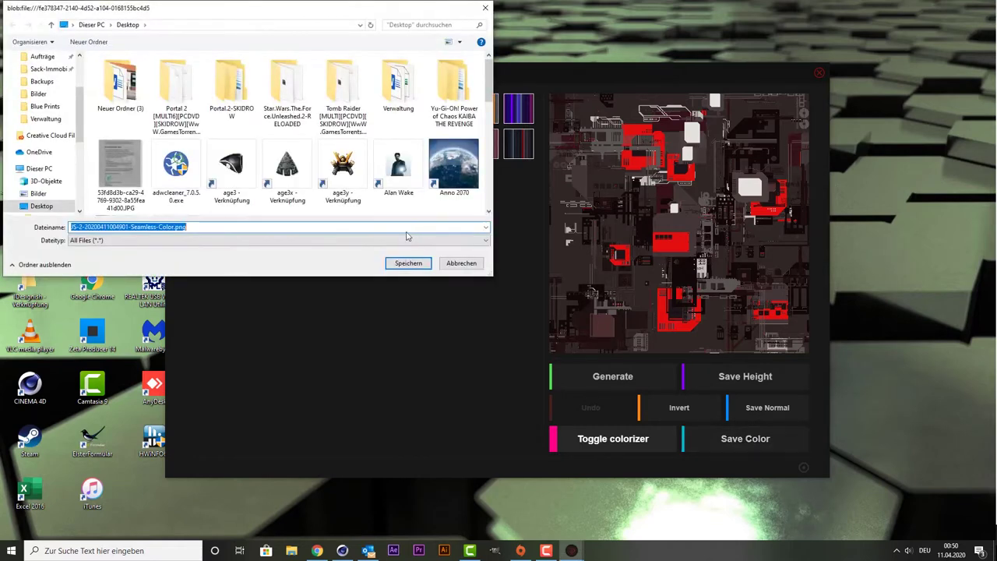
pyautogui.click(472, 264)
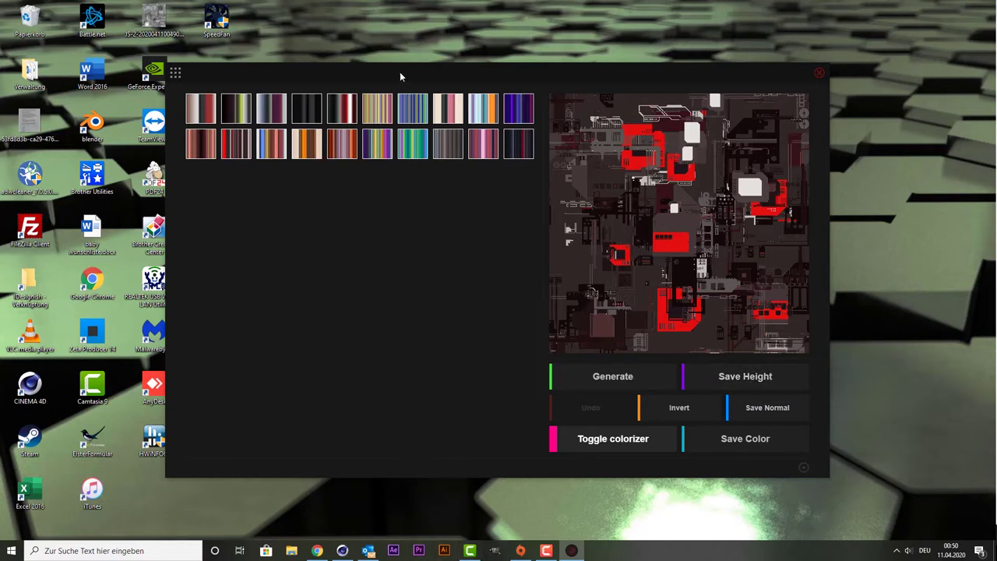
# Generate a BIG:DATA sprite map, save it as a height PNG, and switch to Cinema 4D.
pyautogui.moveTo(402, 65); pyautogui.dragTo(519, 59)
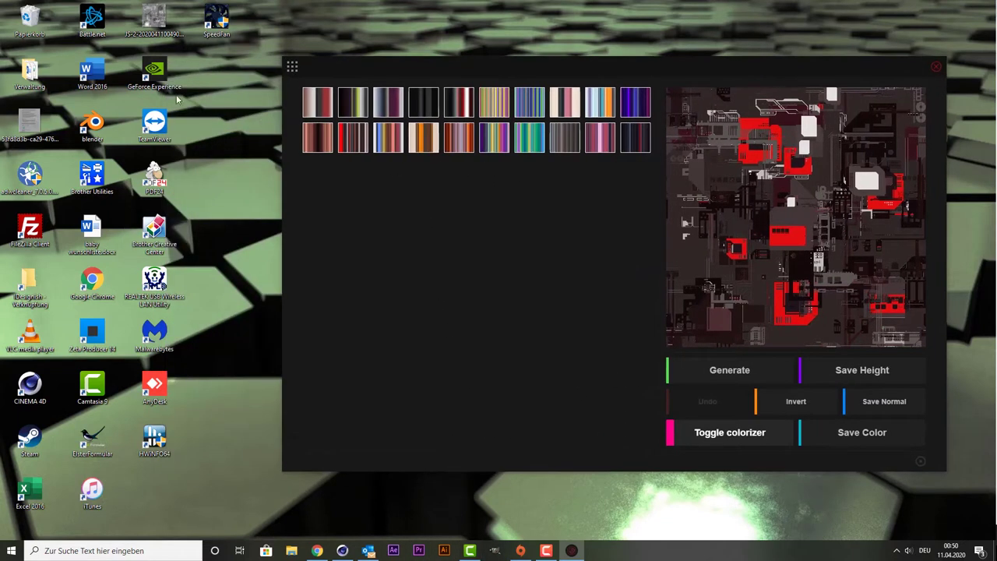
pyautogui.click(772, 435)
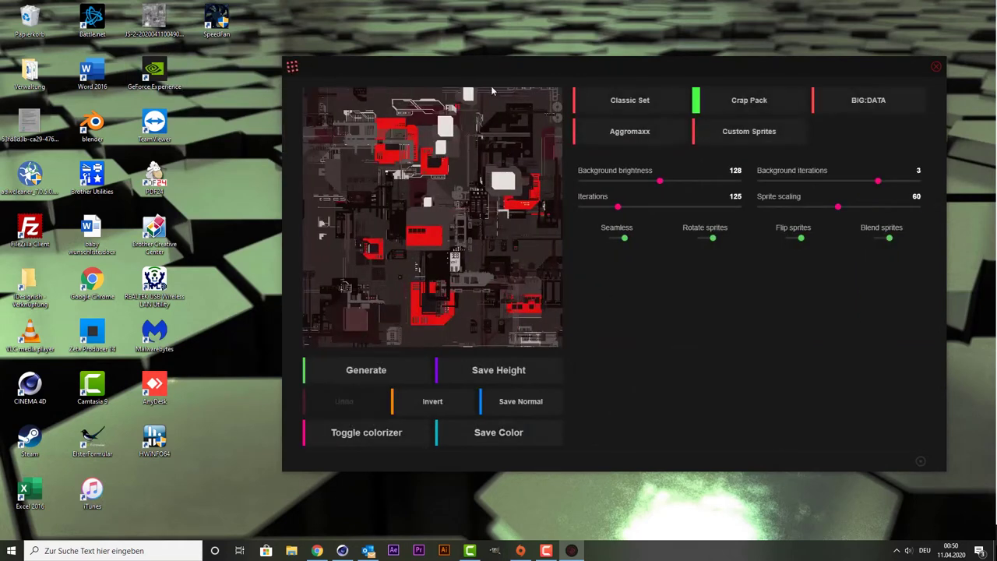
pyautogui.click(857, 102)
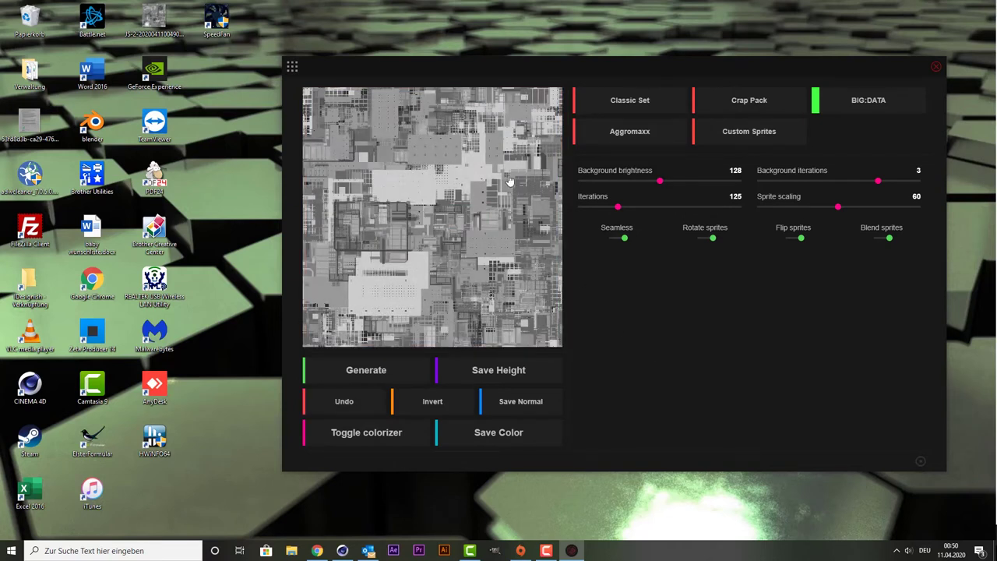
pyautogui.click(530, 384)
pyautogui.click(412, 263)
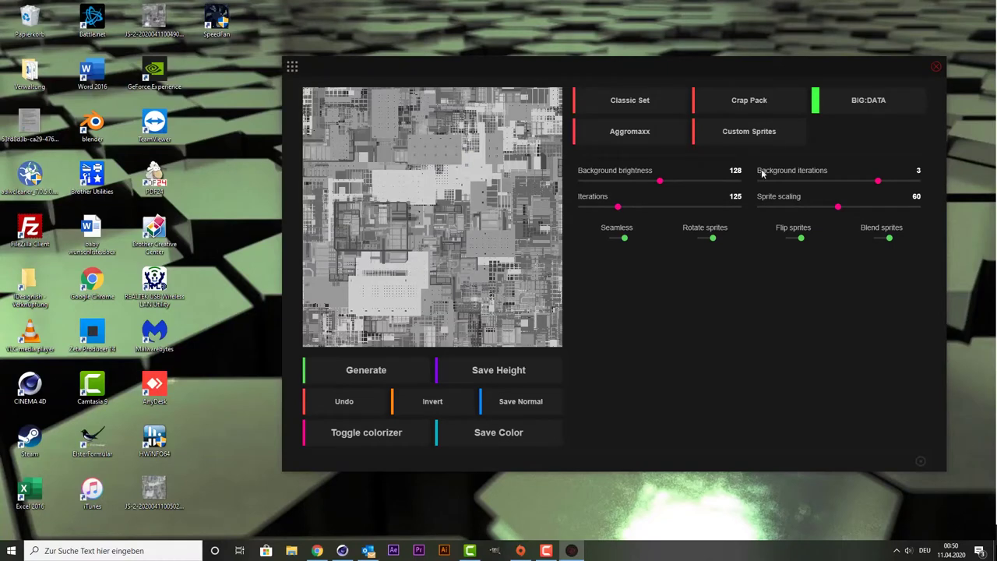
pyautogui.click(343, 551)
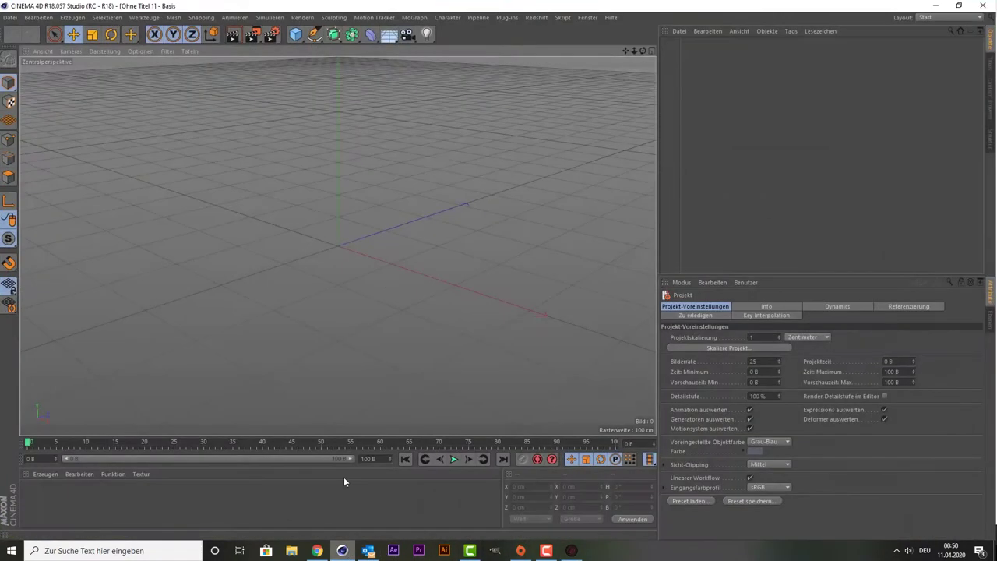
# Replace the cube with a Plane scaled to about 3852 cm wide and deep.
pyautogui.click(295, 34)
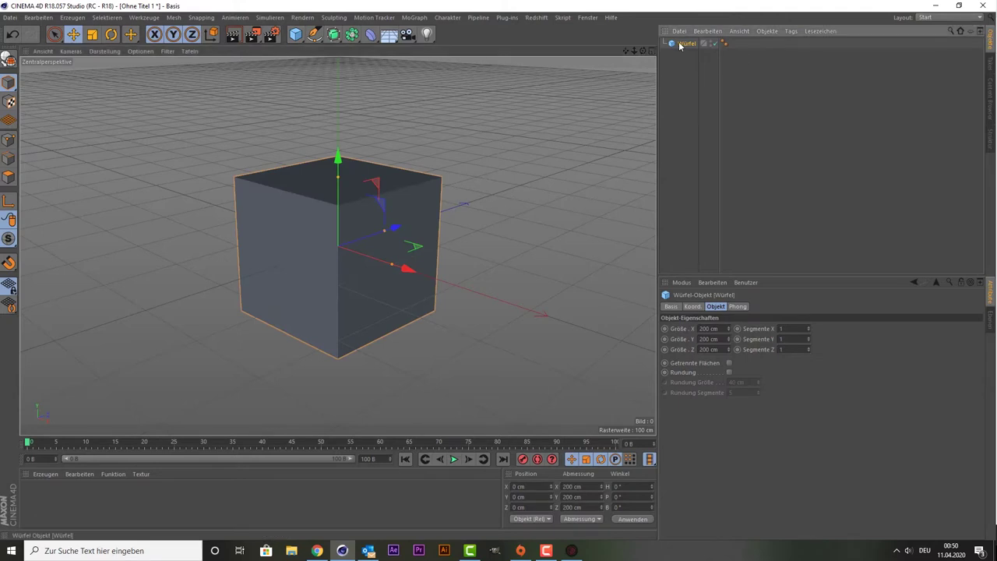
pyautogui.press('Delete')
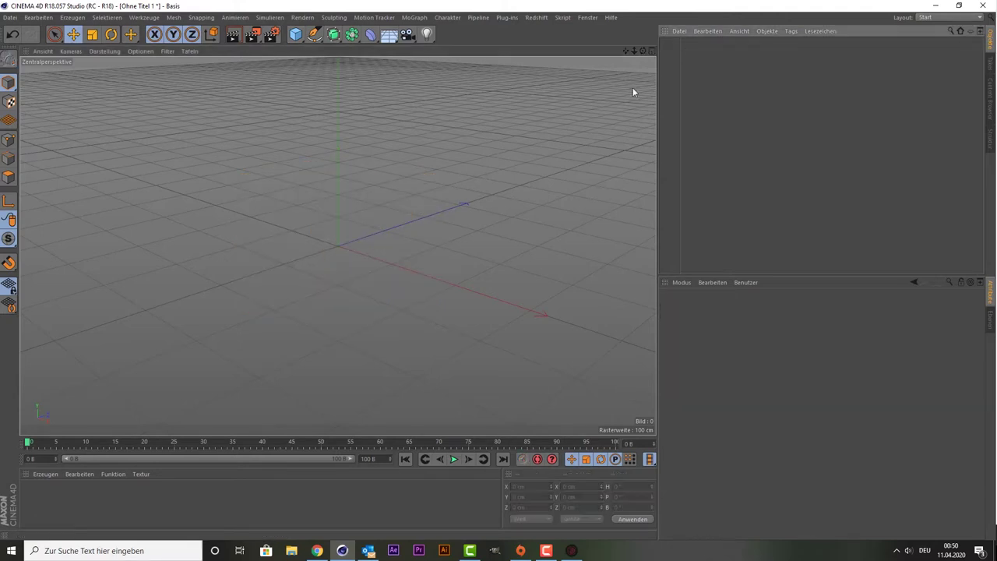
pyautogui.click(295, 35)
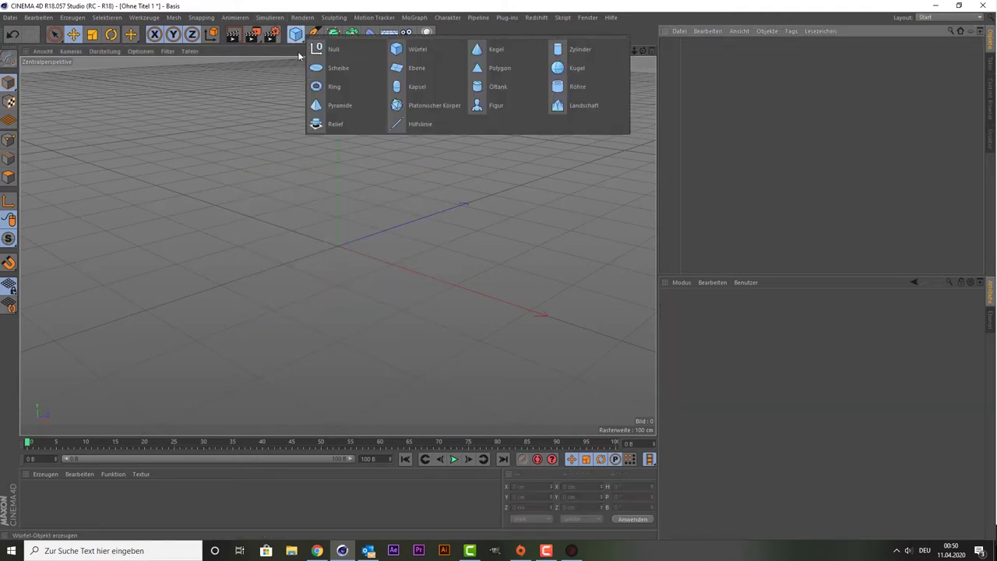
pyautogui.click(415, 49)
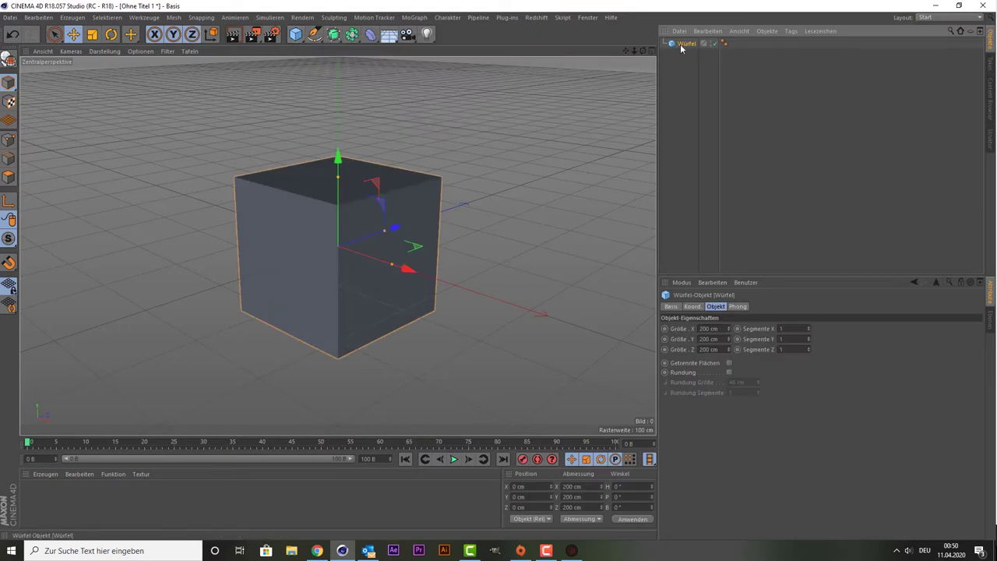
pyautogui.press('Delete')
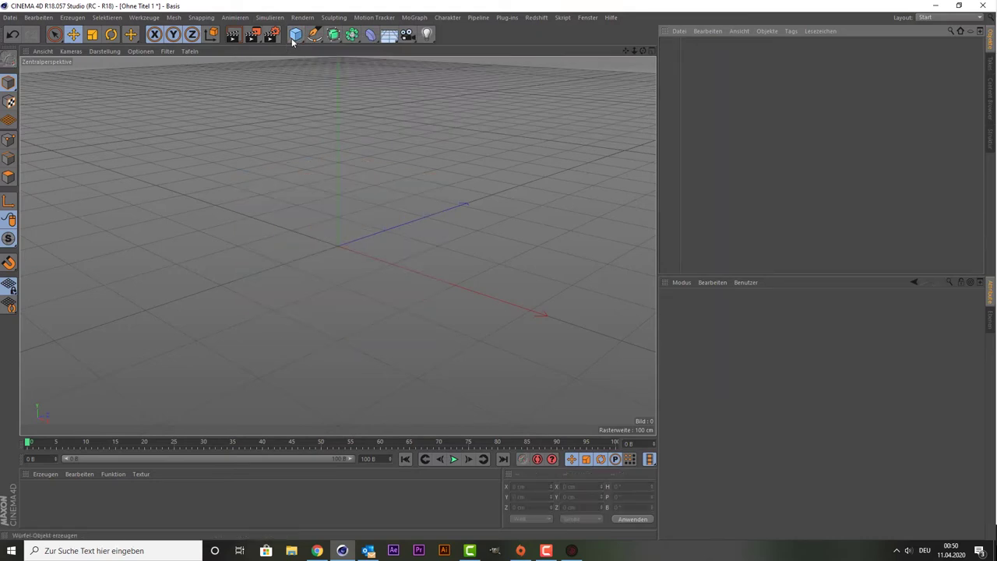
pyautogui.click(295, 34)
pyautogui.click(413, 67)
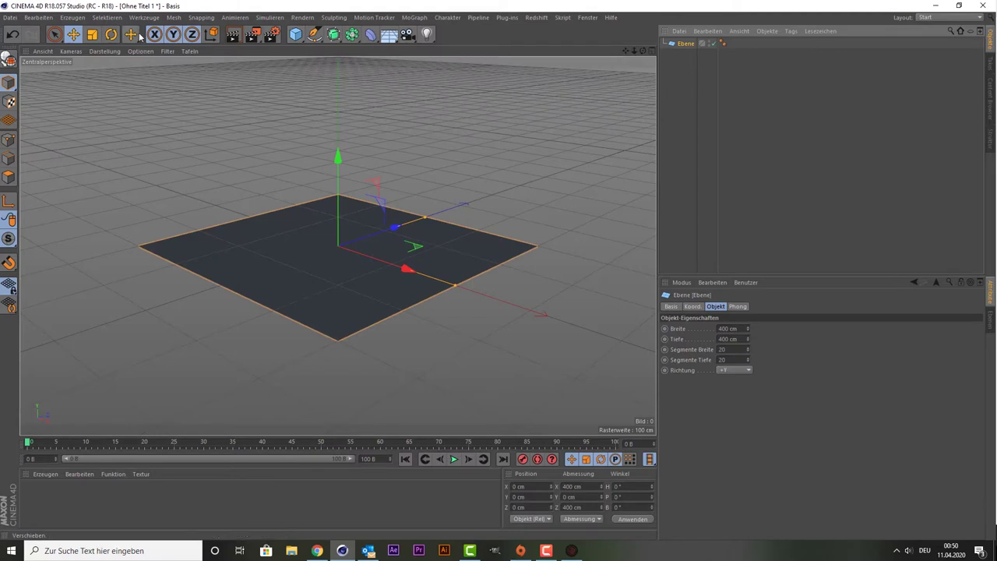
pyautogui.click(92, 34)
pyautogui.moveTo(118, 132); pyautogui.dragTo(546, 133)
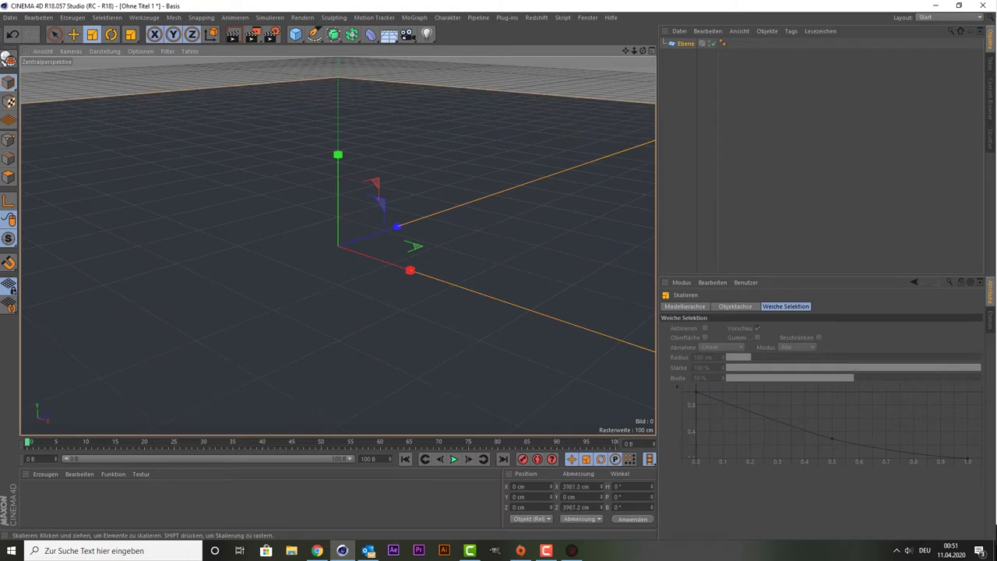
pyautogui.moveTo(546, 133); pyautogui.dragTo(111, 120)
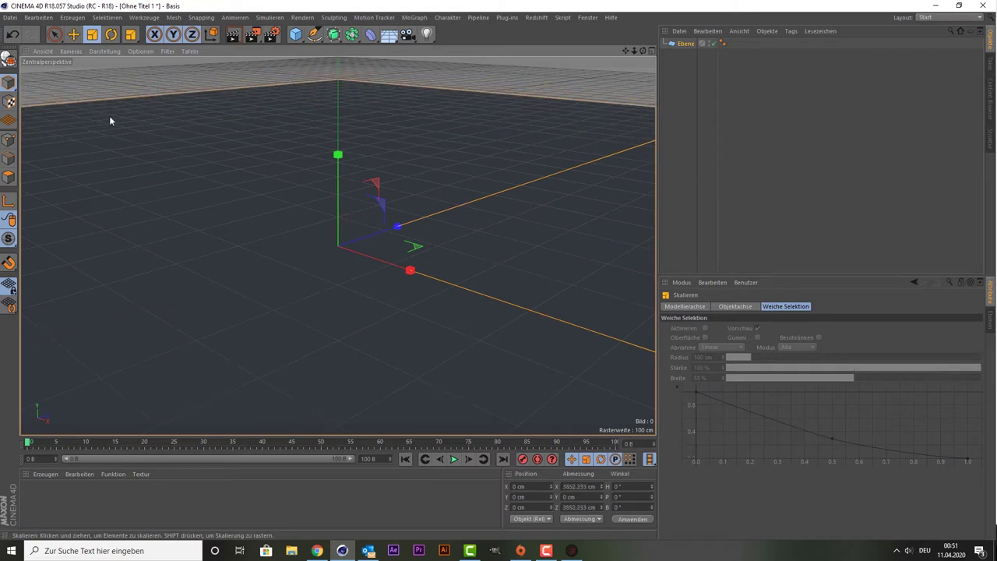
pyautogui.click(687, 44)
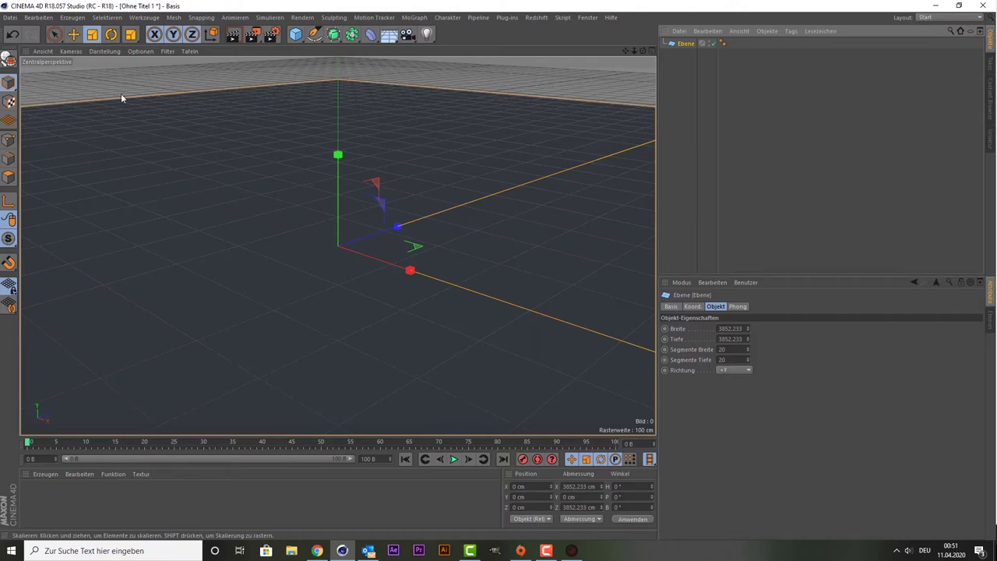
# Set the viewport display to Gouraud-Shading (Linien).
pyautogui.click(105, 52)
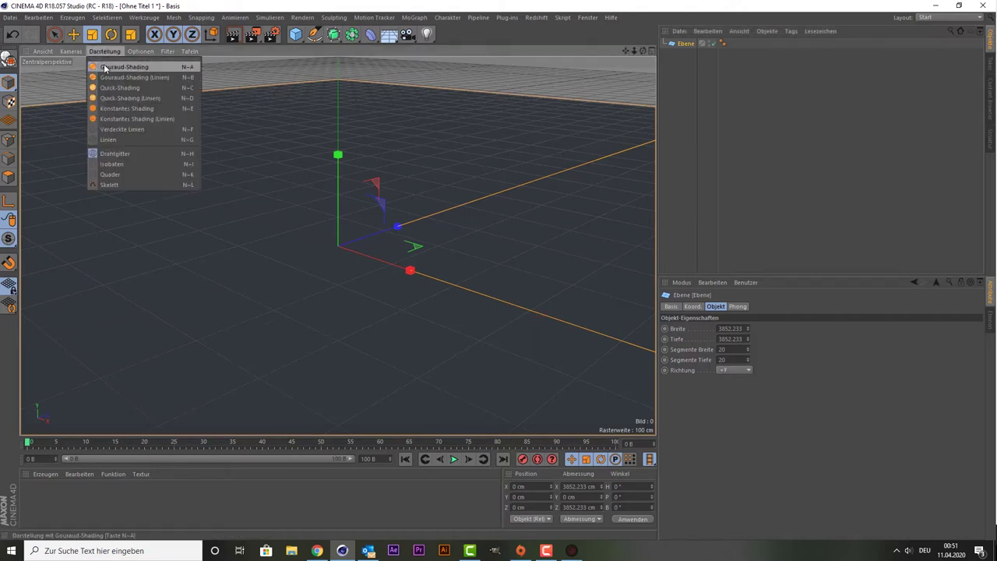
pyautogui.click(108, 73)
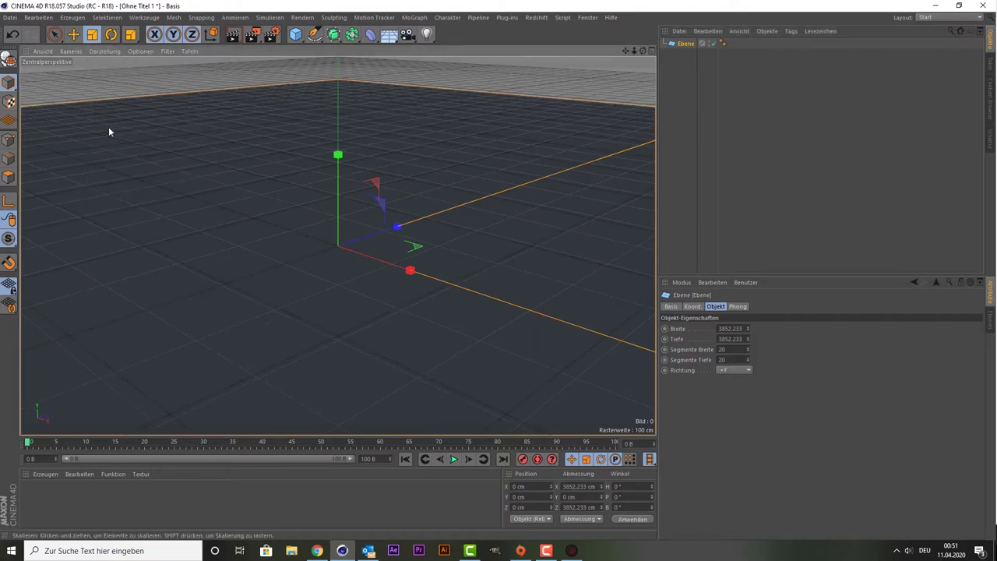
pyautogui.click(104, 52)
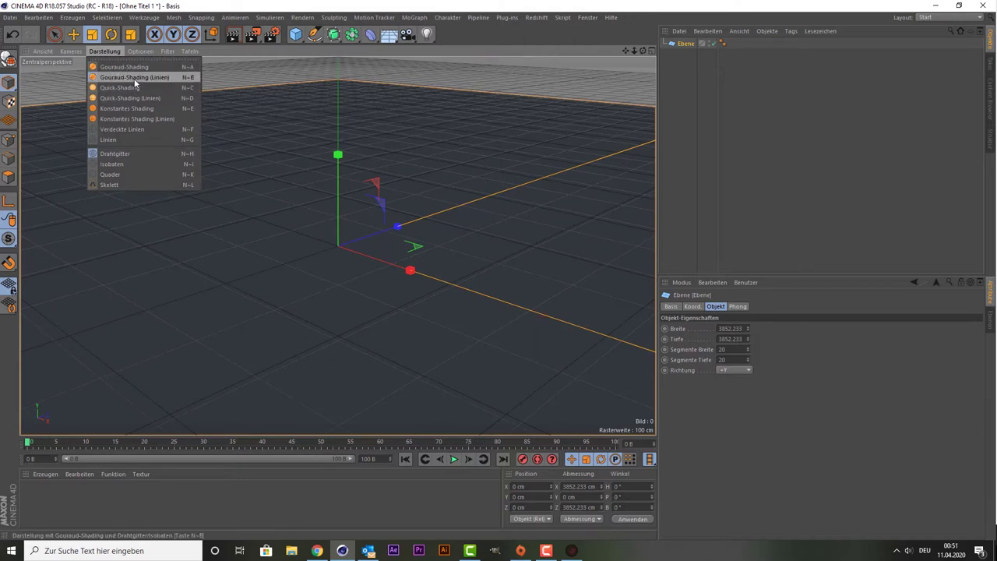
pyautogui.click(135, 80)
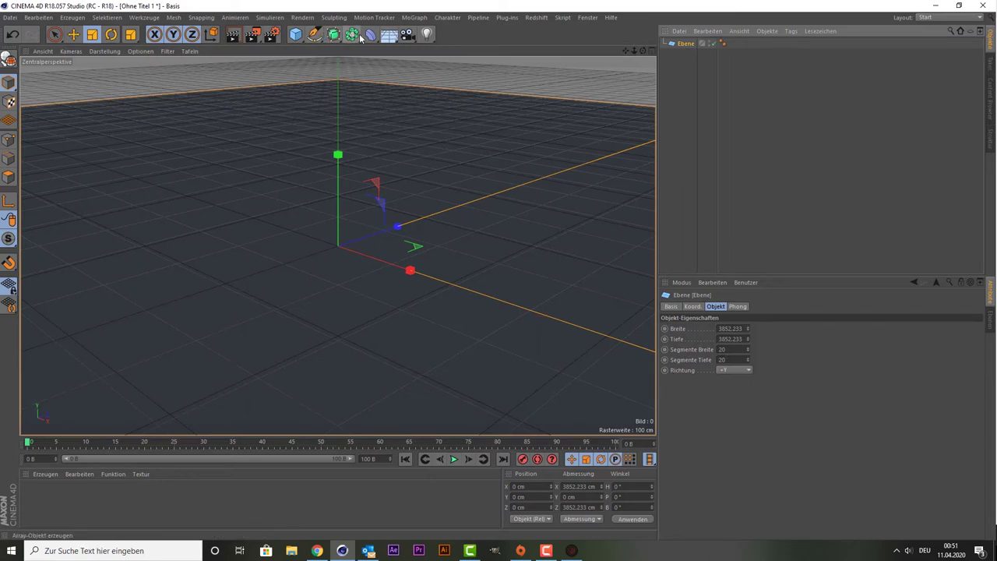
pyautogui.click(371, 35)
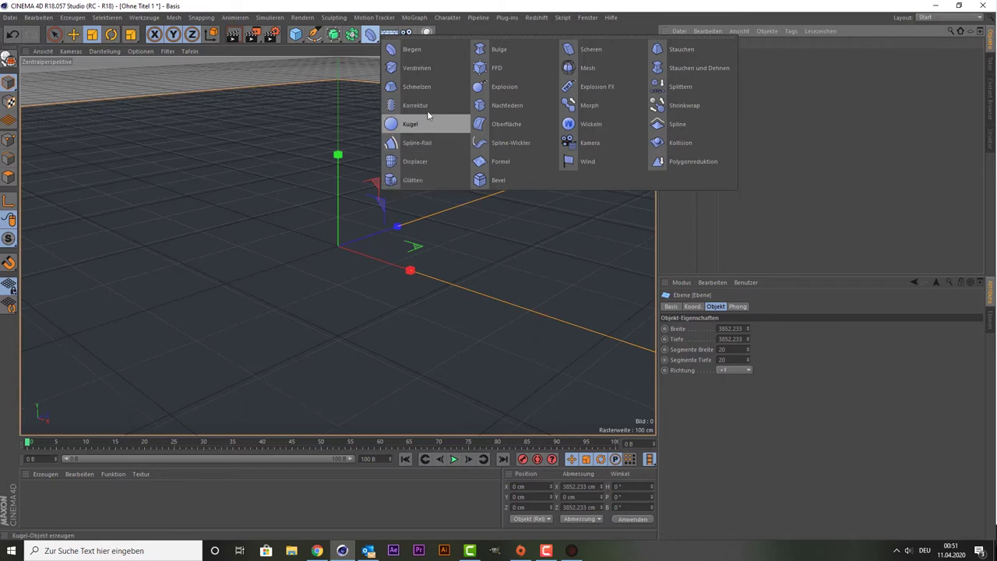
pyautogui.click(433, 162)
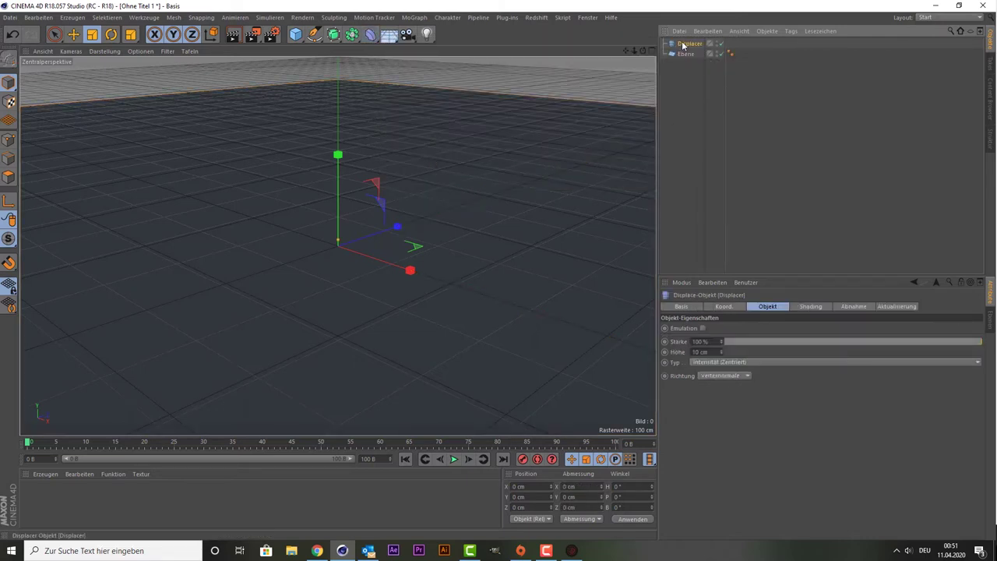
pyautogui.click(811, 307)
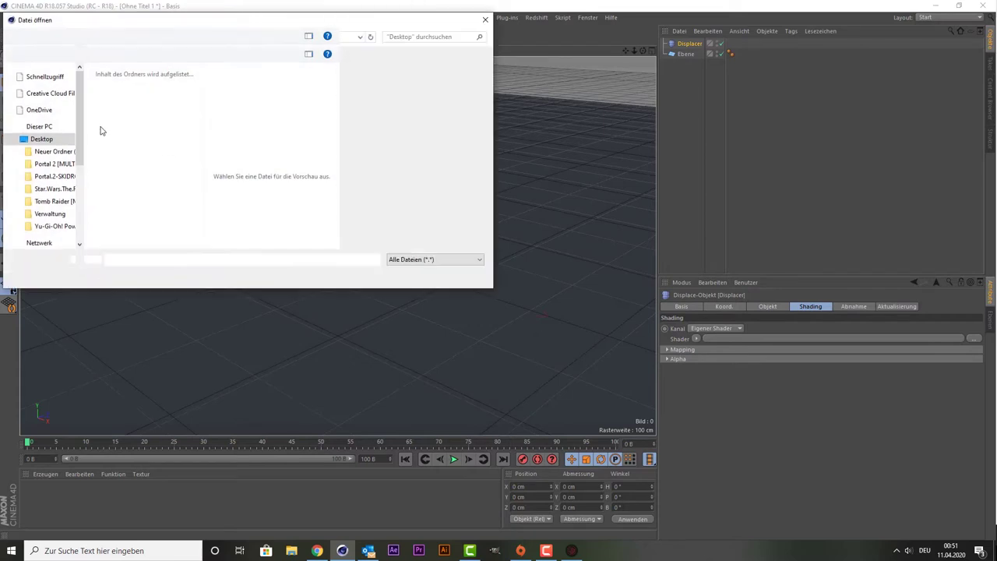
pyautogui.scroll(-2, 140, 151)
pyautogui.scroll(-2, 141, 151)
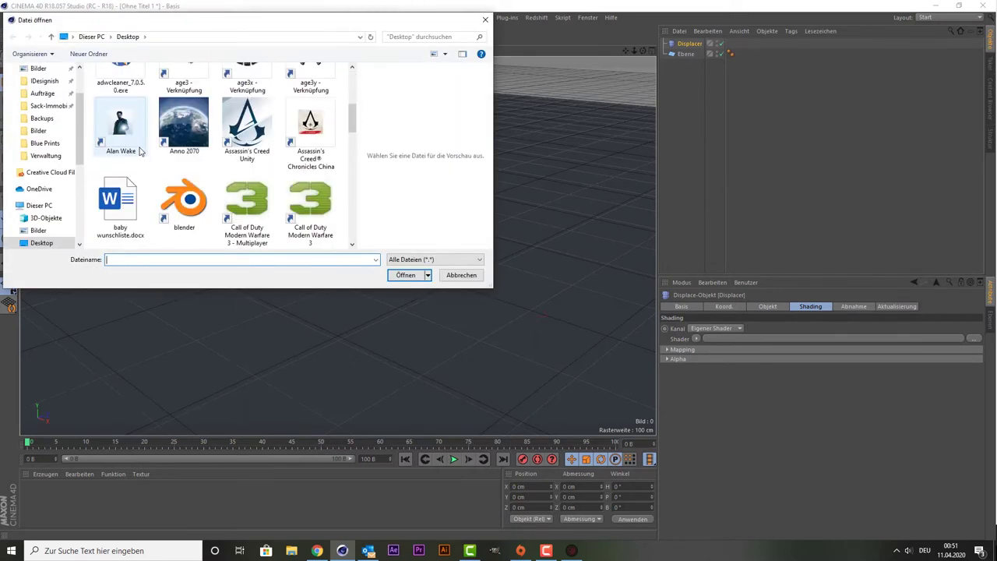
pyautogui.scroll(-2, 141, 151)
pyautogui.scroll(-2, 140, 151)
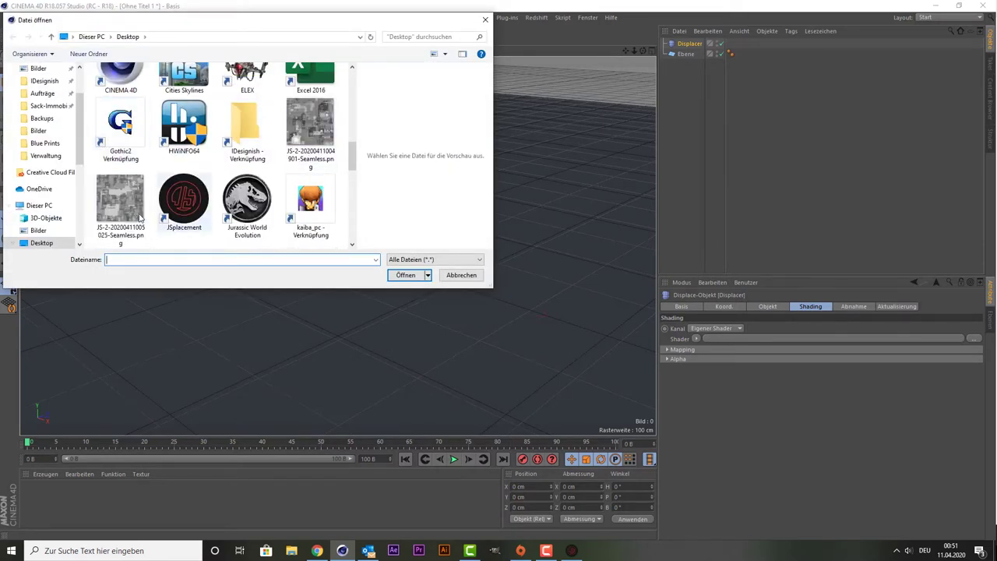
pyautogui.doubleClick(319, 114)
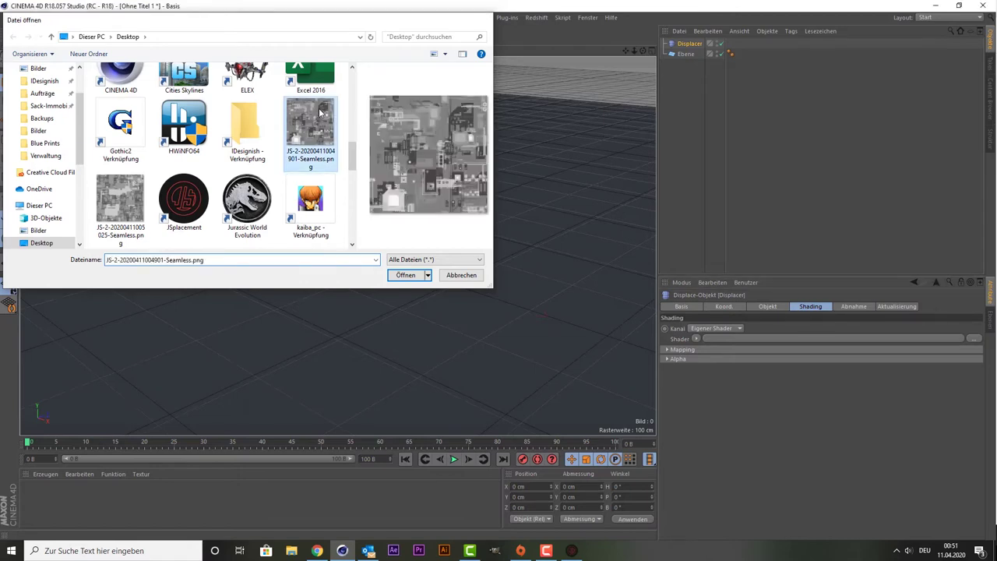
pyautogui.click(555, 311)
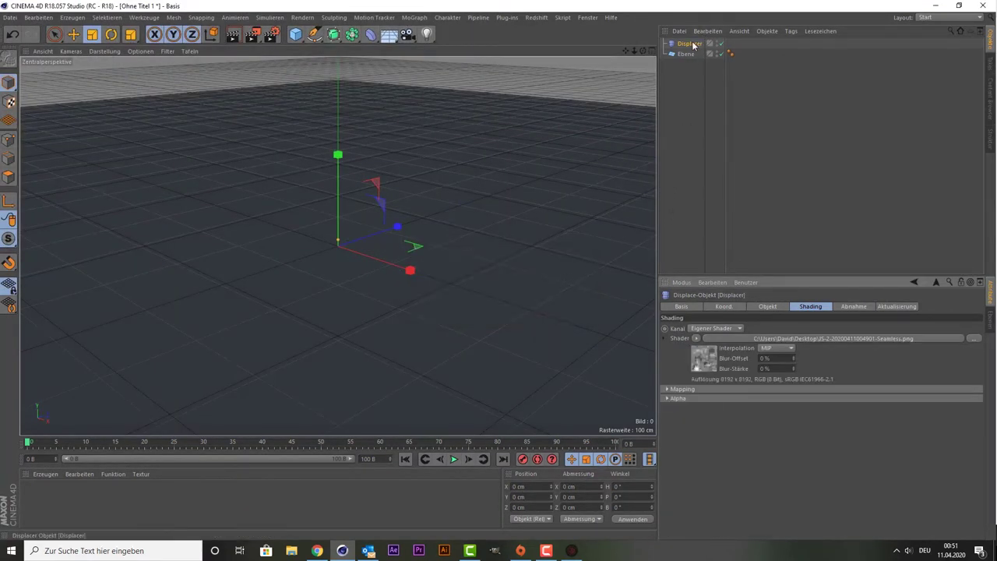
pyautogui.moveTo(693, 46); pyautogui.dragTo(690, 56)
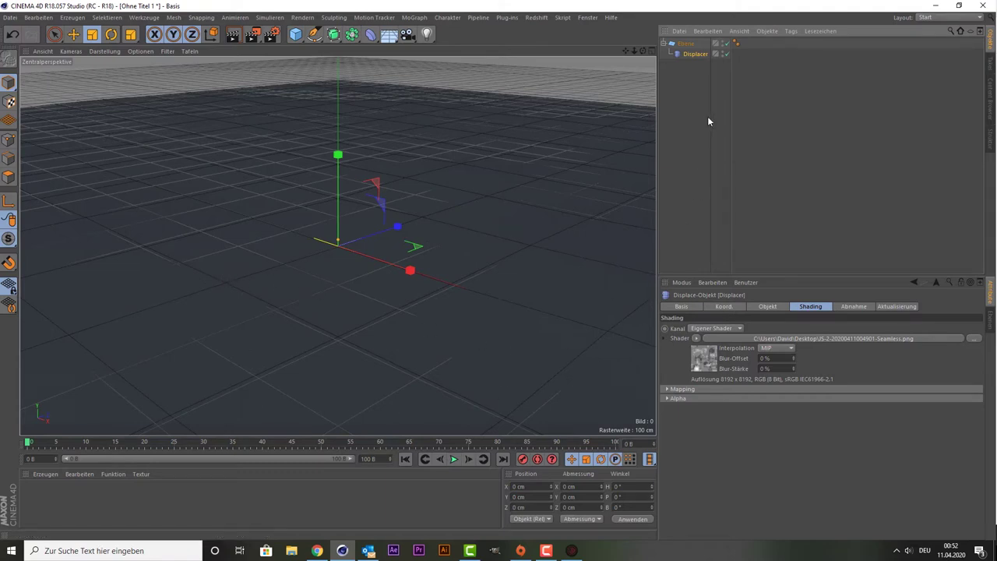
# Give the plane Ebene 1000 × 1000 segments.
pyautogui.click(685, 43)
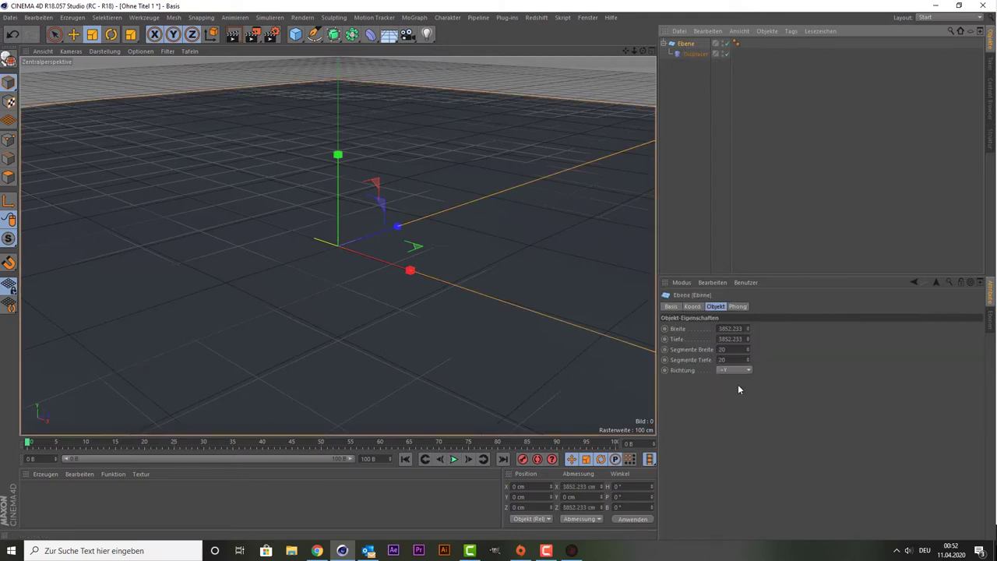
pyautogui.click(732, 349)
pyautogui.write('100')
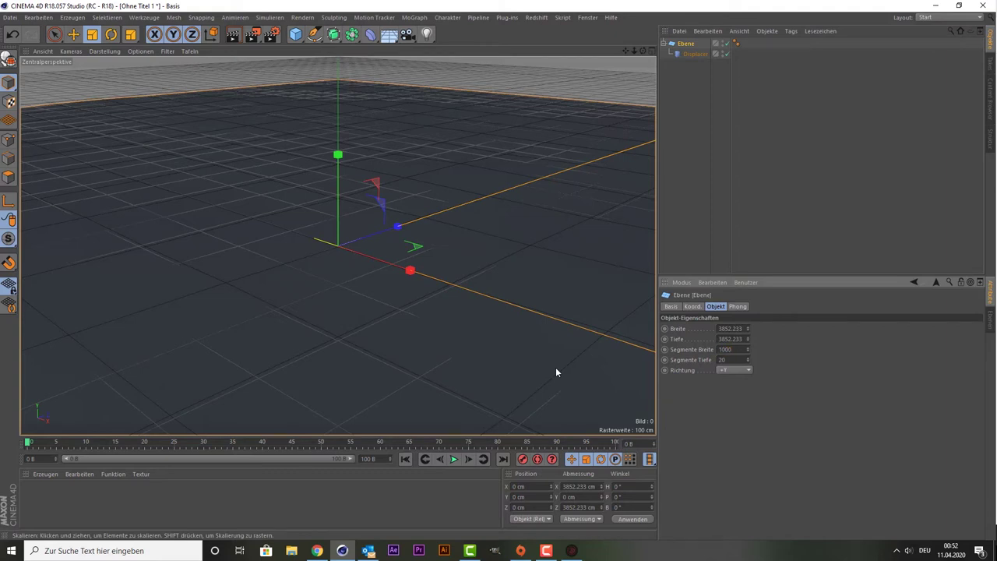
pyautogui.write('0')
pyautogui.press('Return')
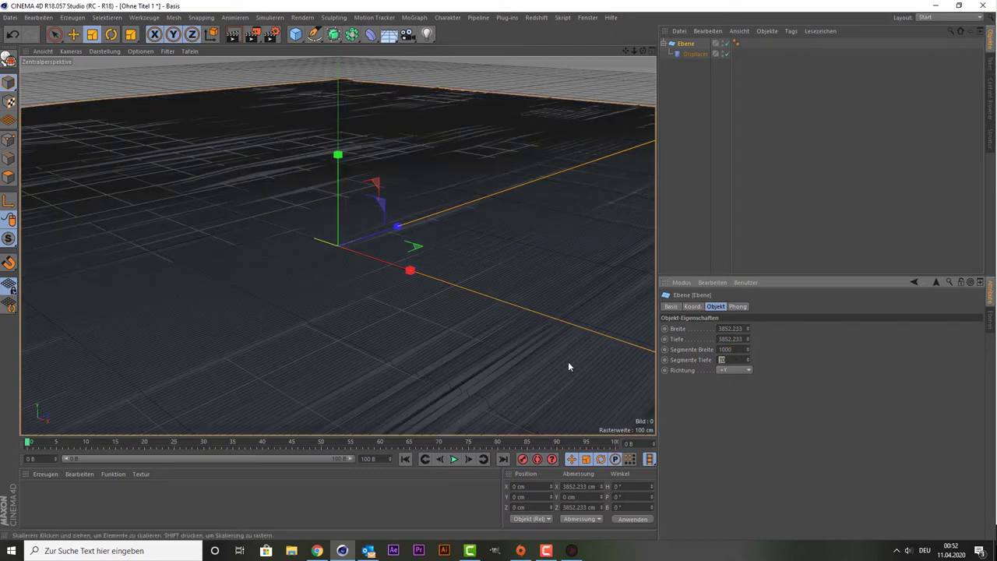
pyautogui.write('1')
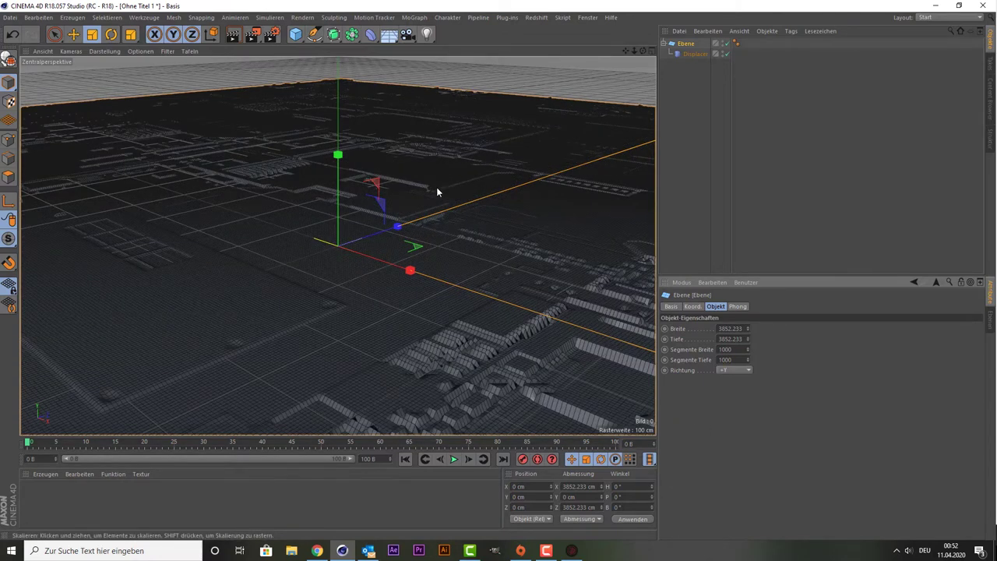
# Set the Displacer's height to 100 cm.
pyautogui.click(696, 54)
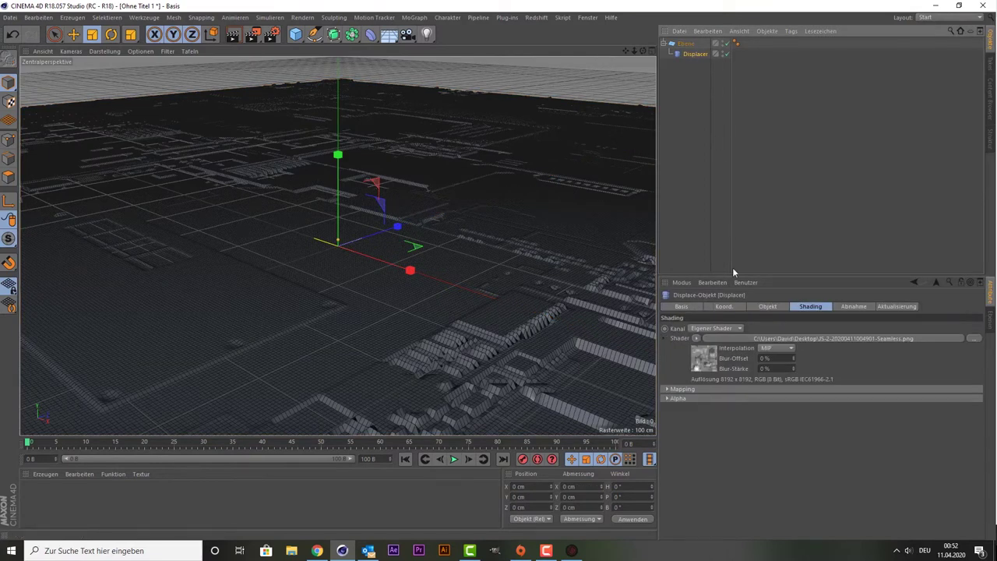
pyautogui.click(758, 309)
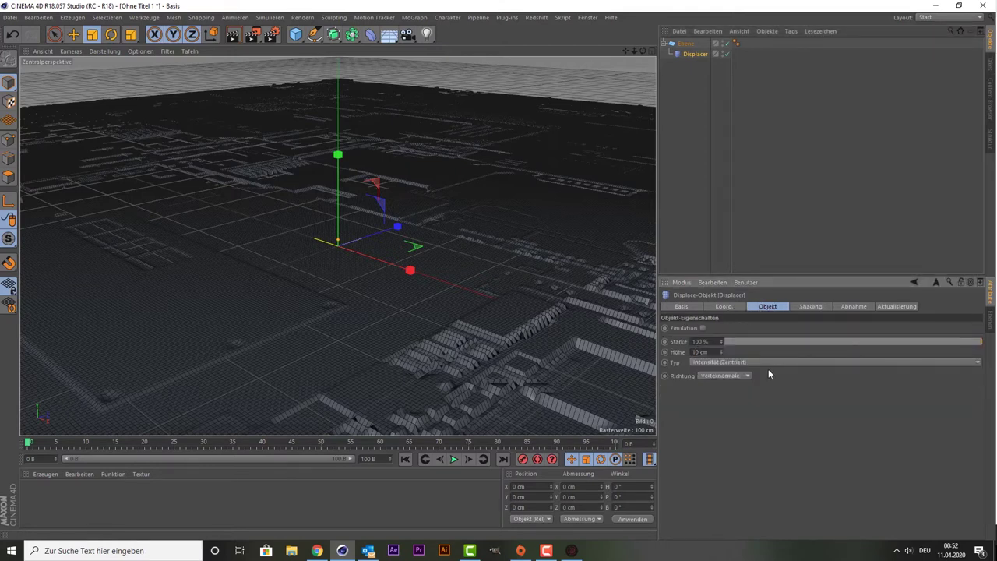
pyautogui.write('0')
pyautogui.press('Return')
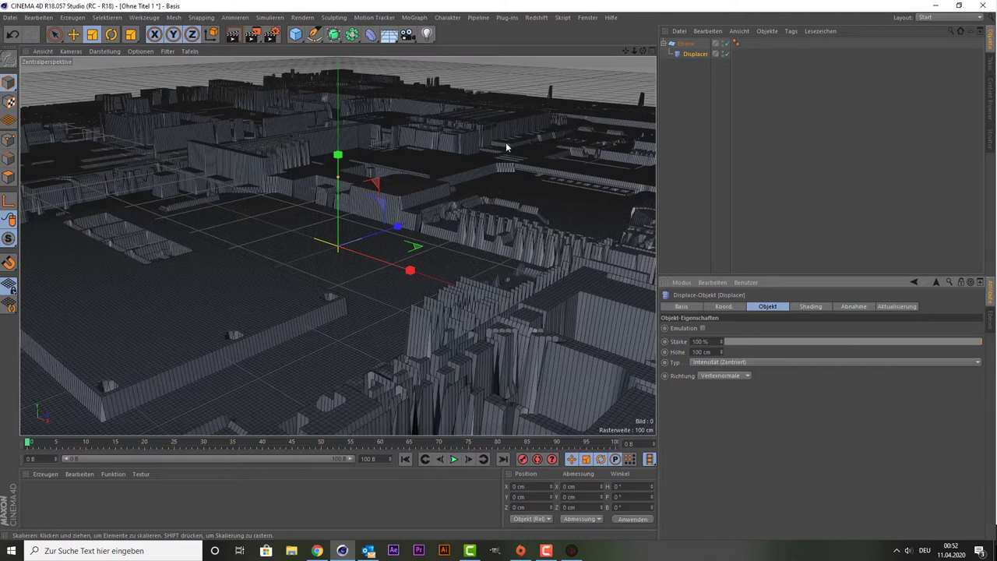
# Duplicate the displaced plane with its Displacer, creating Ebene.1.
pyautogui.click(689, 44)
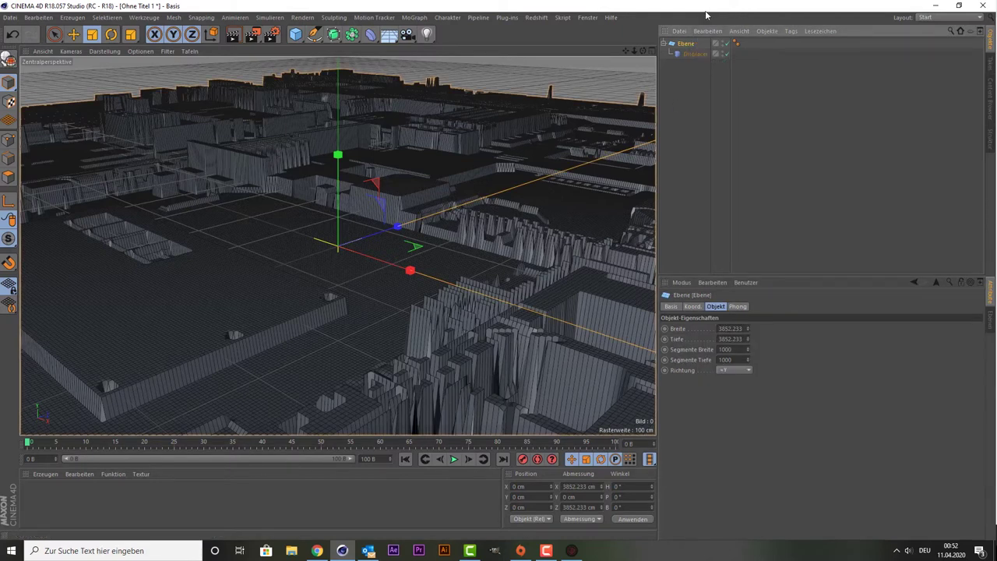
pyautogui.hotkey('ctrl', 'c')
pyautogui.hotkey('ctrl', 'v')
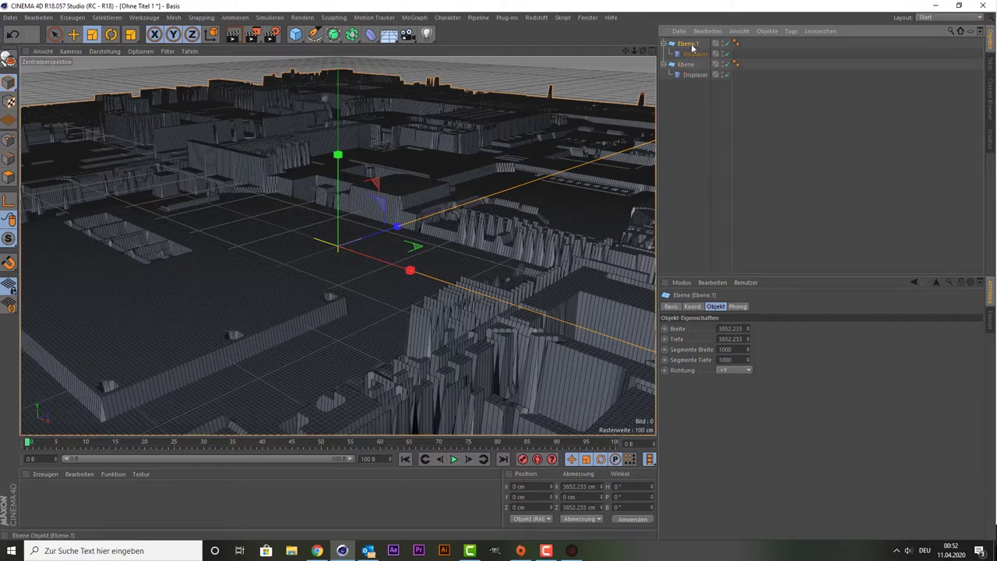
# Browse for a new shader image for the copy's Displacer.
pyautogui.click(694, 54)
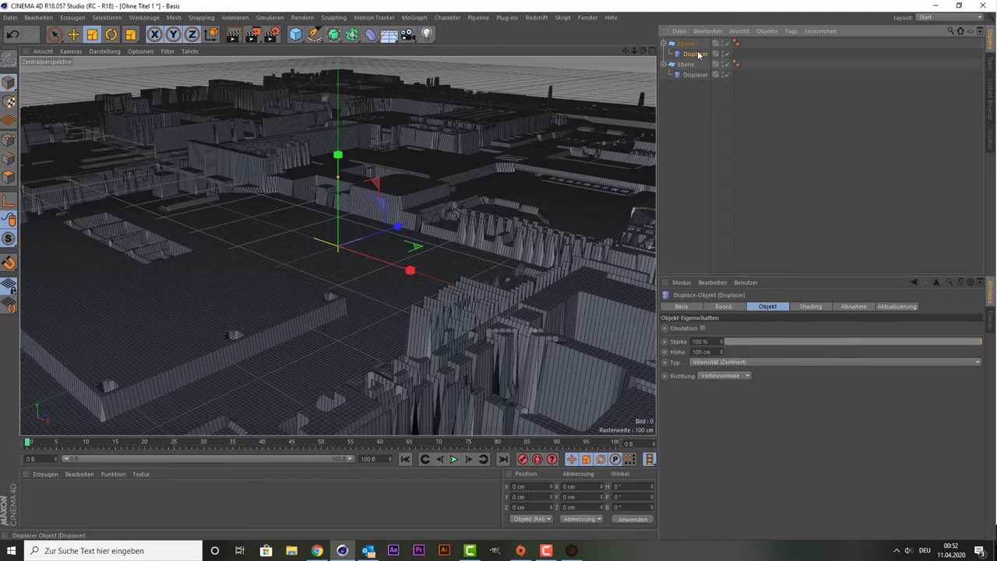
pyautogui.click(812, 307)
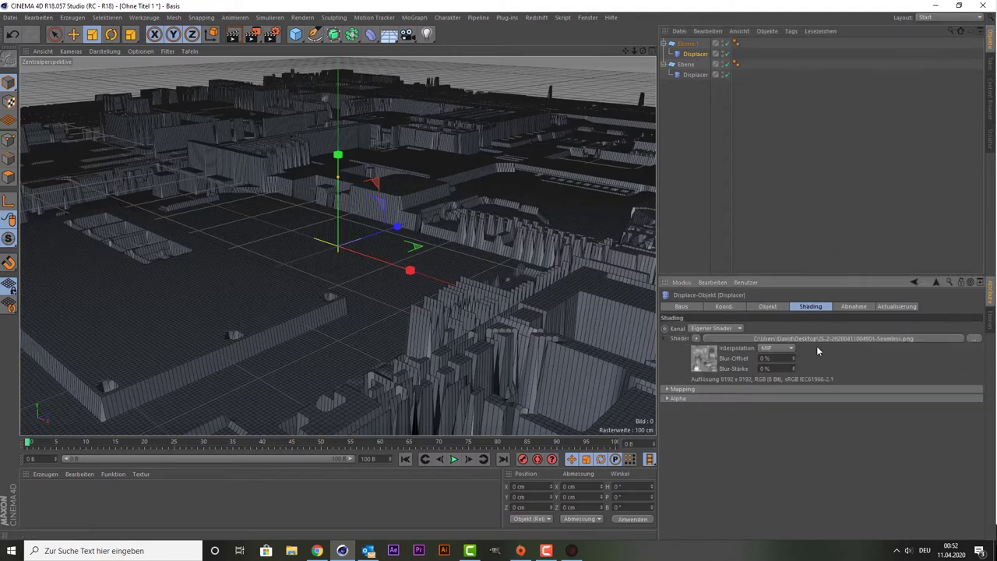
pyautogui.click(975, 340)
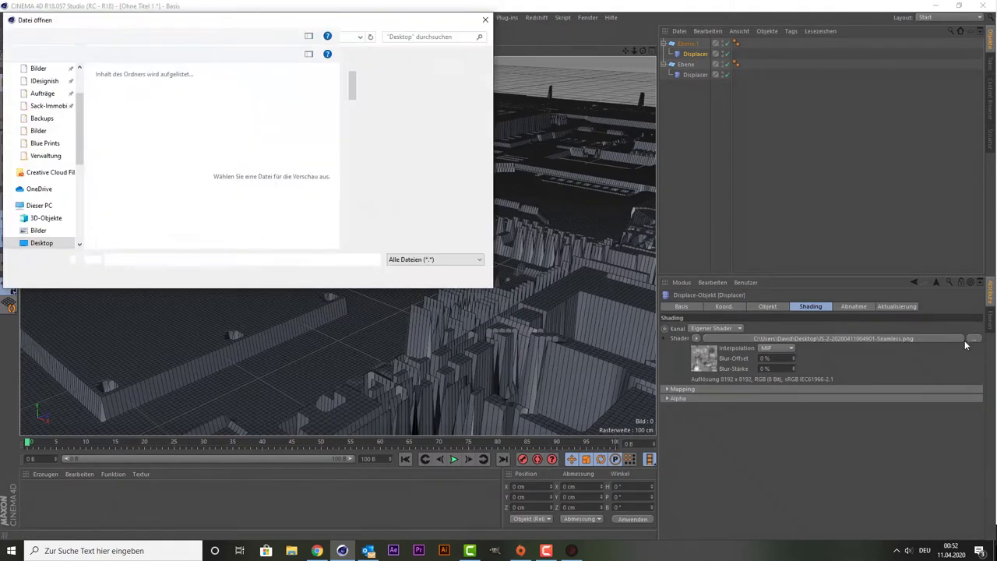
pyautogui.scroll(-2, 211, 168)
pyautogui.scroll(-2, 211, 170)
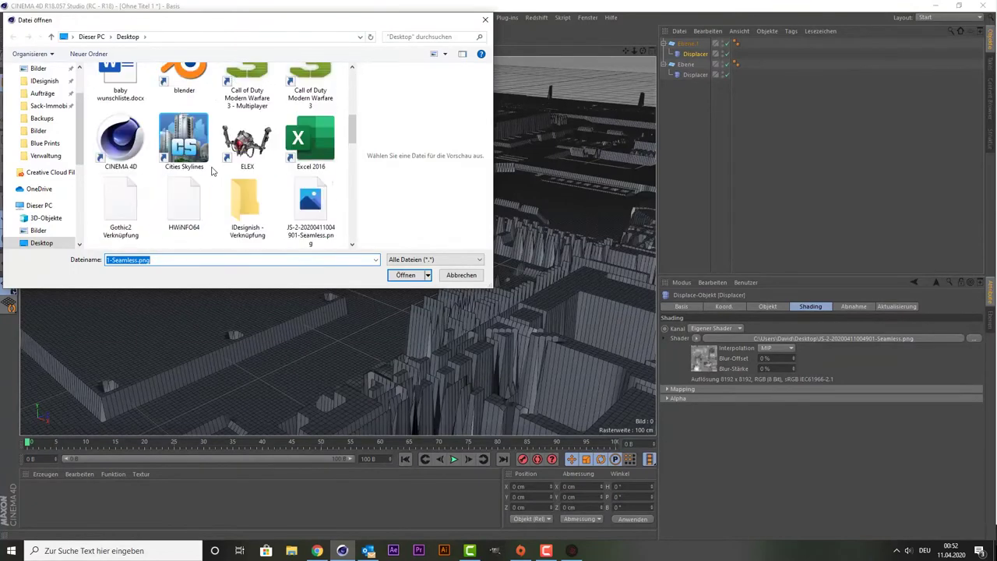
pyautogui.scroll(-2, 209, 173)
pyautogui.doubleClick(115, 201)
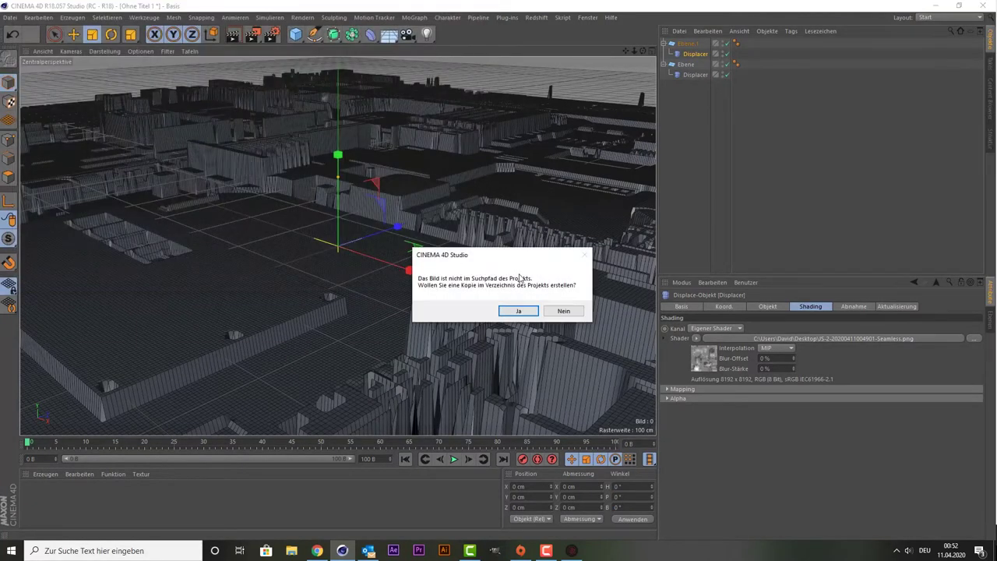
pyautogui.click(556, 314)
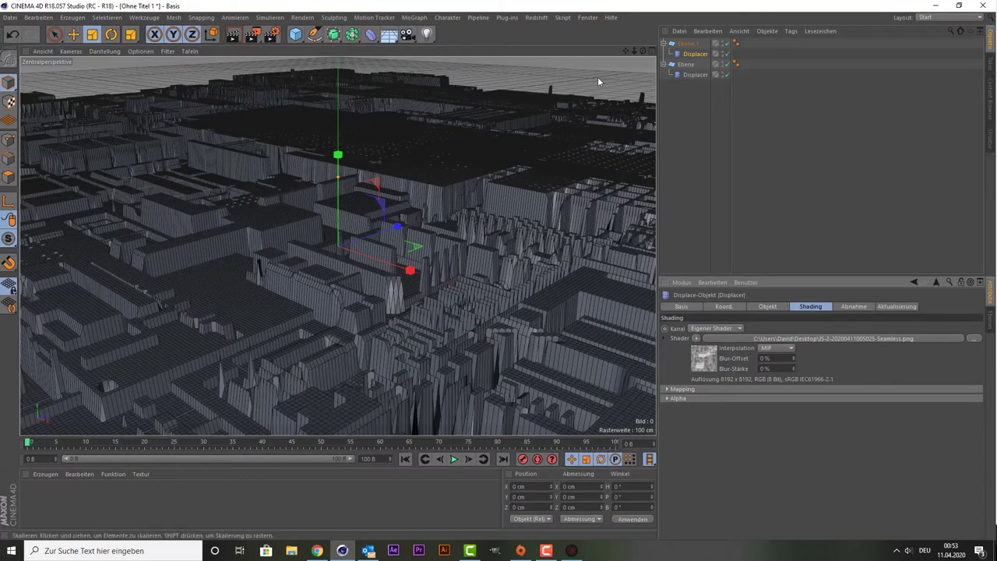
pyautogui.moveTo(642, 50)
pyautogui.mouseDown()
pyautogui.moveTo(616, 54)
pyautogui.moveTo(339, 246)
pyautogui.mouseUp()
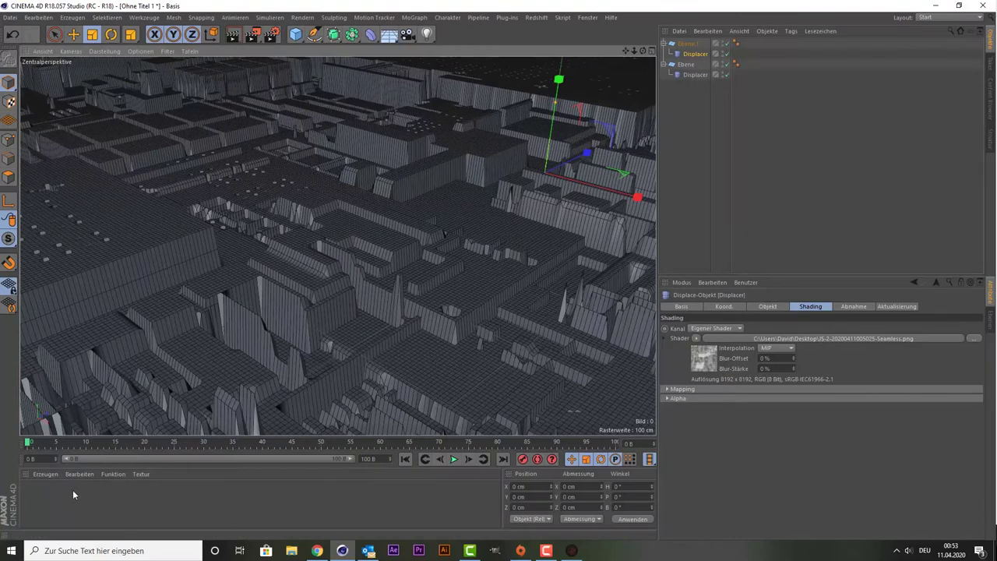
# Create a new Redshift RS Material.
pyautogui.click(45, 475)
pyautogui.moveTo(54, 399)
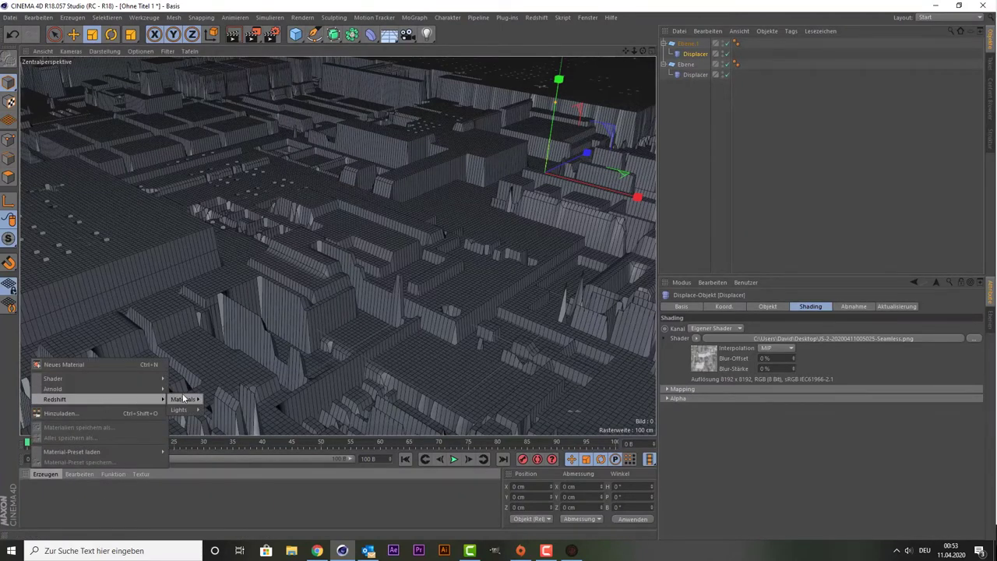
pyautogui.click(224, 400)
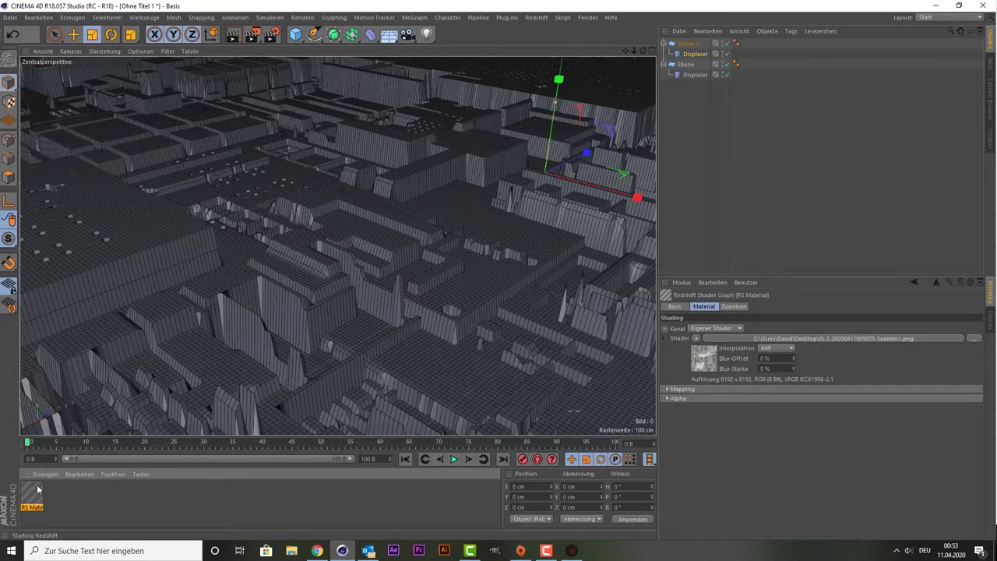
pyautogui.doubleClick(32, 500)
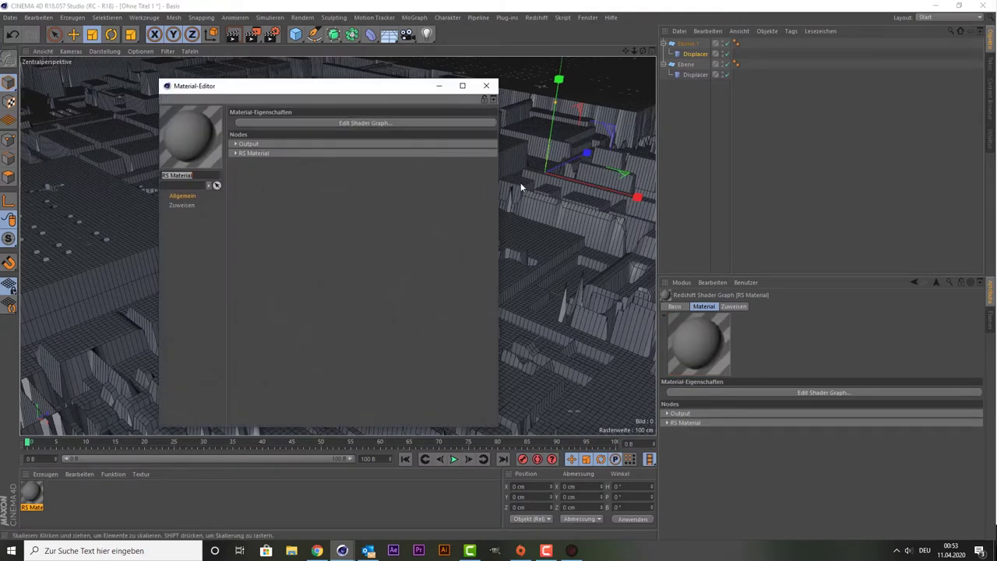
pyautogui.click(486, 86)
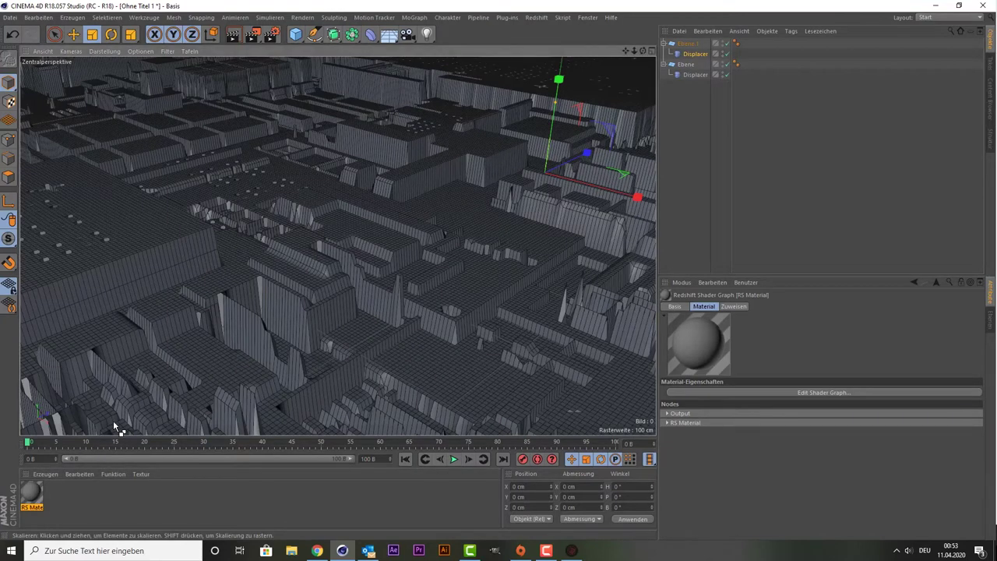
# Delete an accidentally pasted Displacer and duplicate the Redshift material.
pyautogui.hotkey('ctrl', 'c')
pyautogui.hotkey('ctrl', 'v')
pyautogui.click(38, 491)
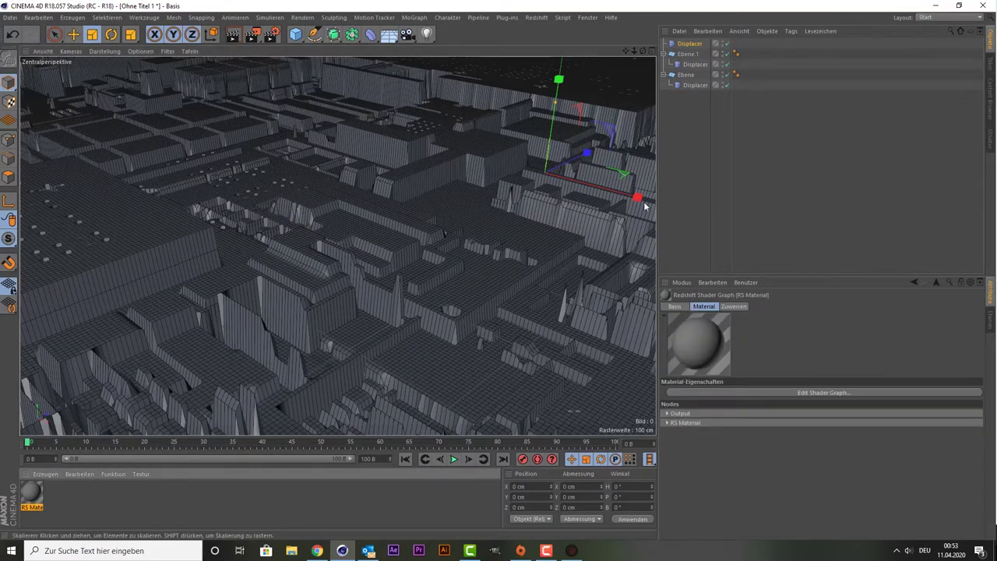
pyautogui.click(699, 46)
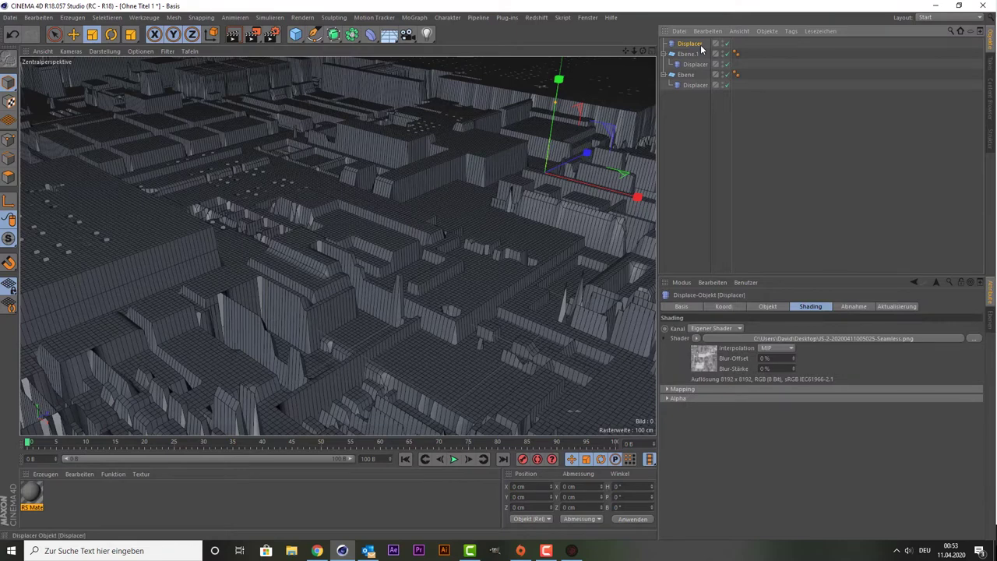
pyautogui.press('Delete')
pyautogui.click(35, 505)
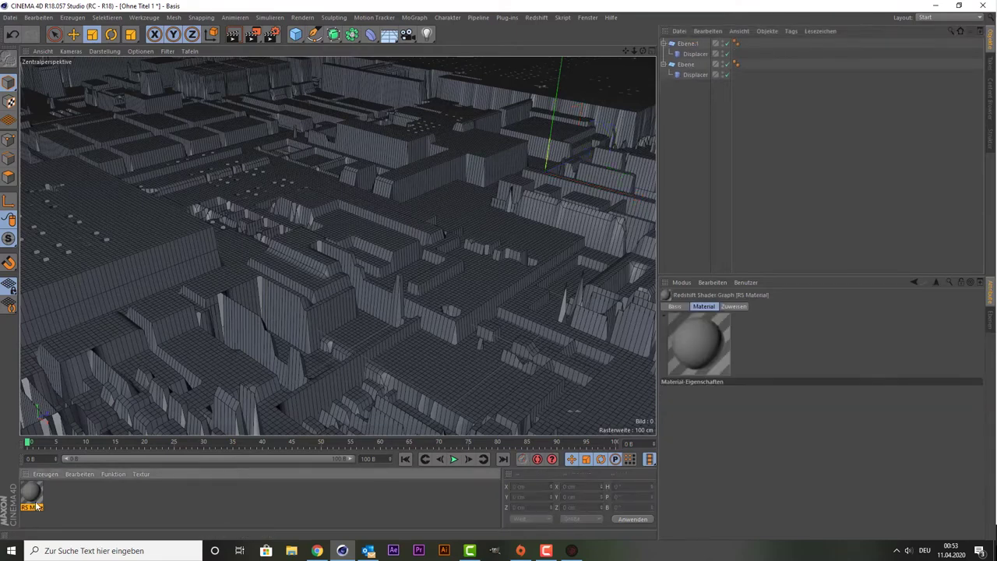
pyautogui.hotkey('ctrl', 'c')
pyautogui.hotkey('ctrl', 'v')
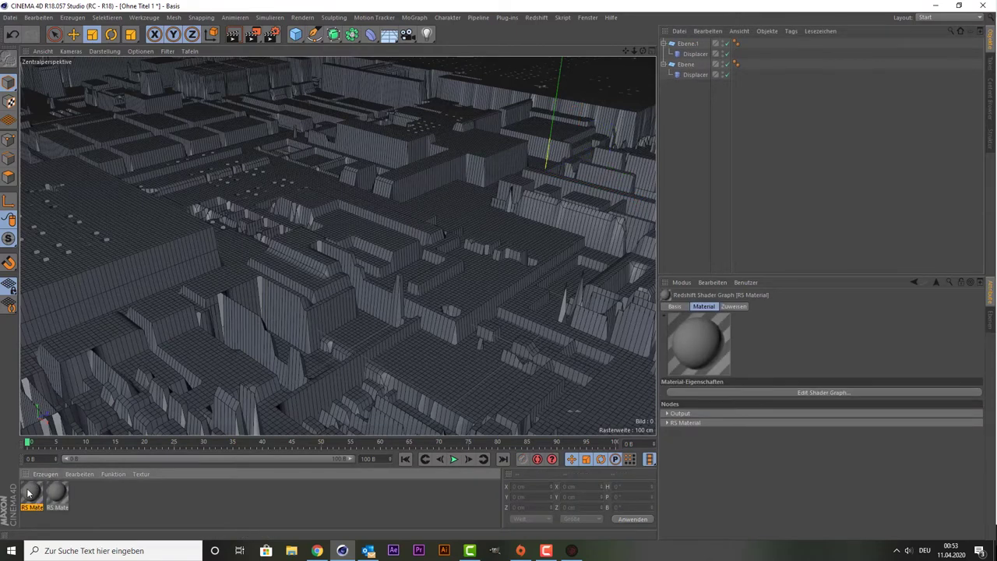
# Set the first material's preset to Copper and the second's to Platinum.
pyautogui.doubleClick(30, 493)
pyautogui.click(260, 137)
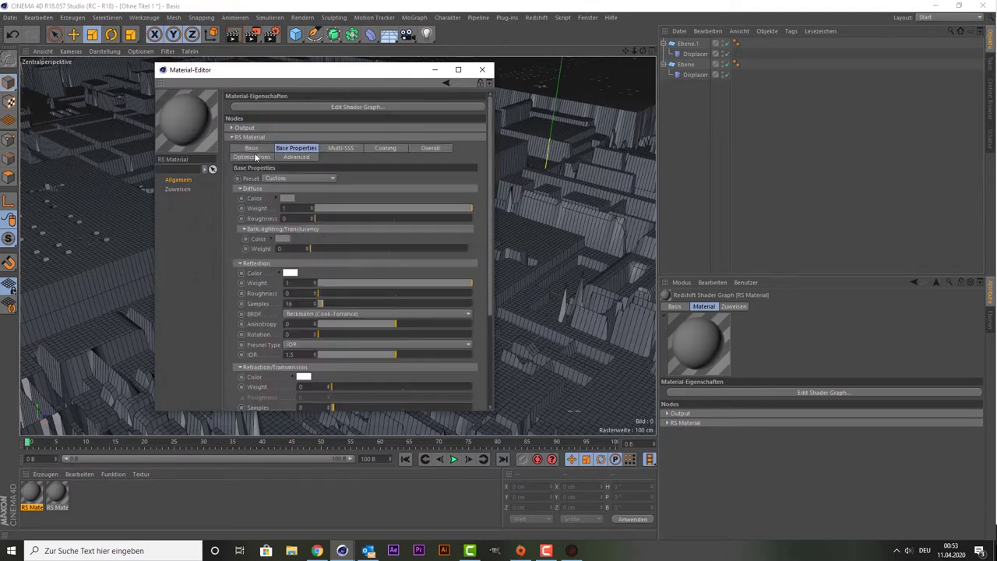
pyautogui.click(277, 179)
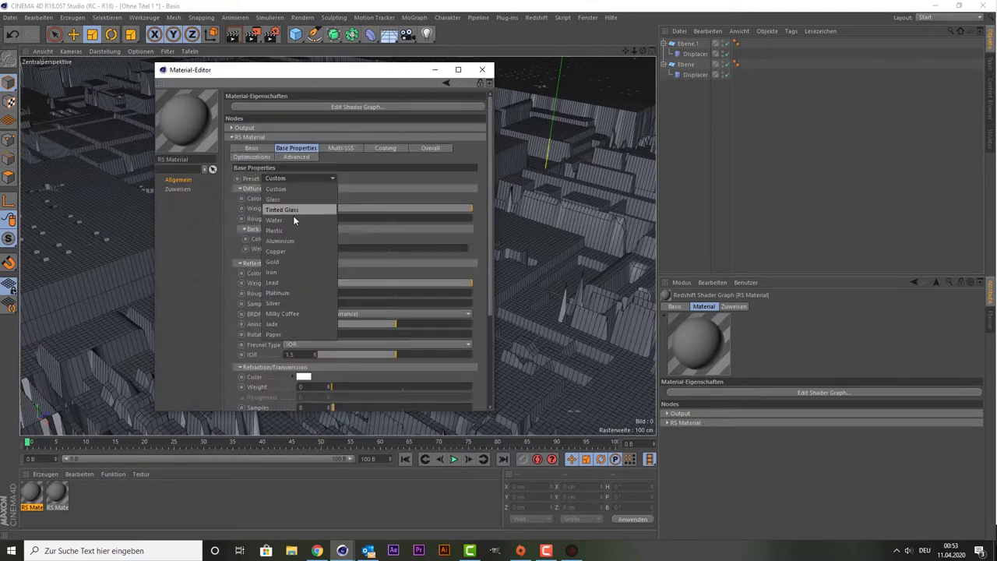
pyautogui.click(281, 251)
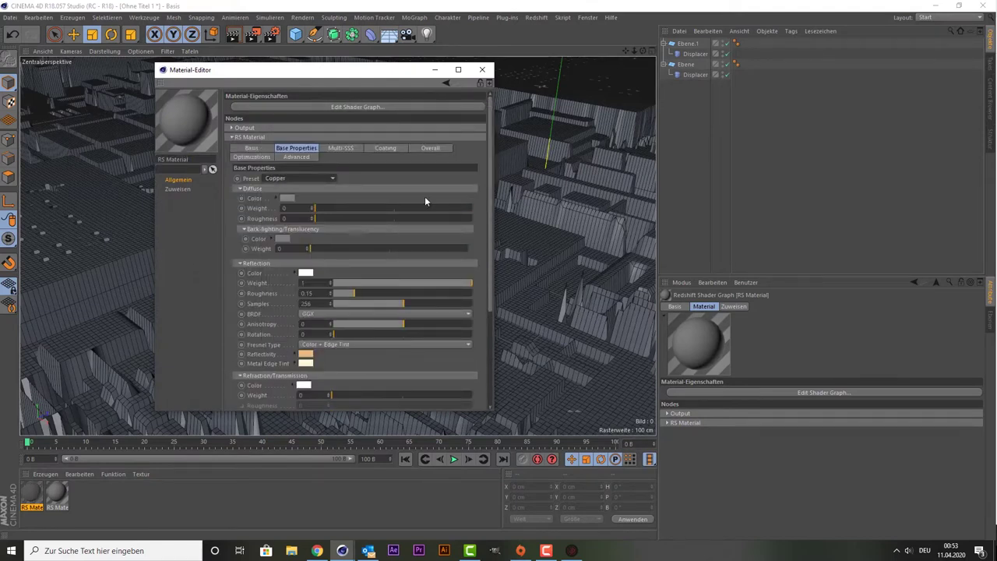
pyautogui.click(493, 69)
pyautogui.doubleClick(63, 489)
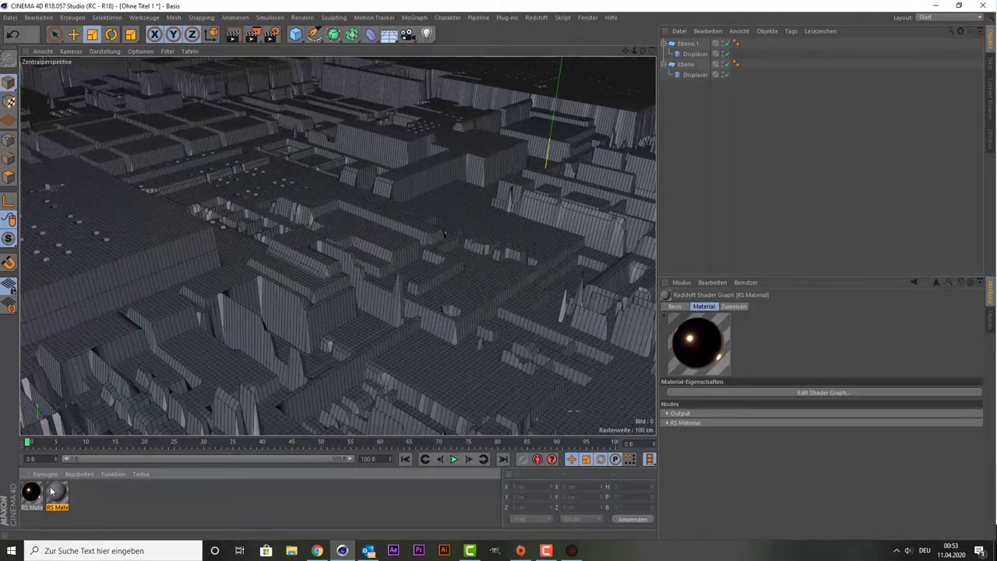
pyautogui.click(231, 137)
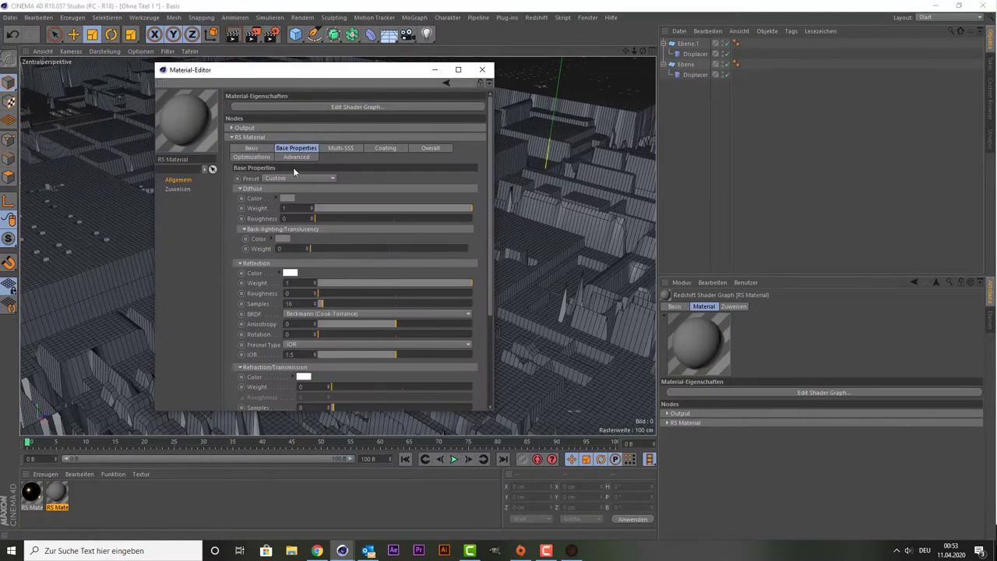
pyautogui.click(296, 178)
pyautogui.click(310, 294)
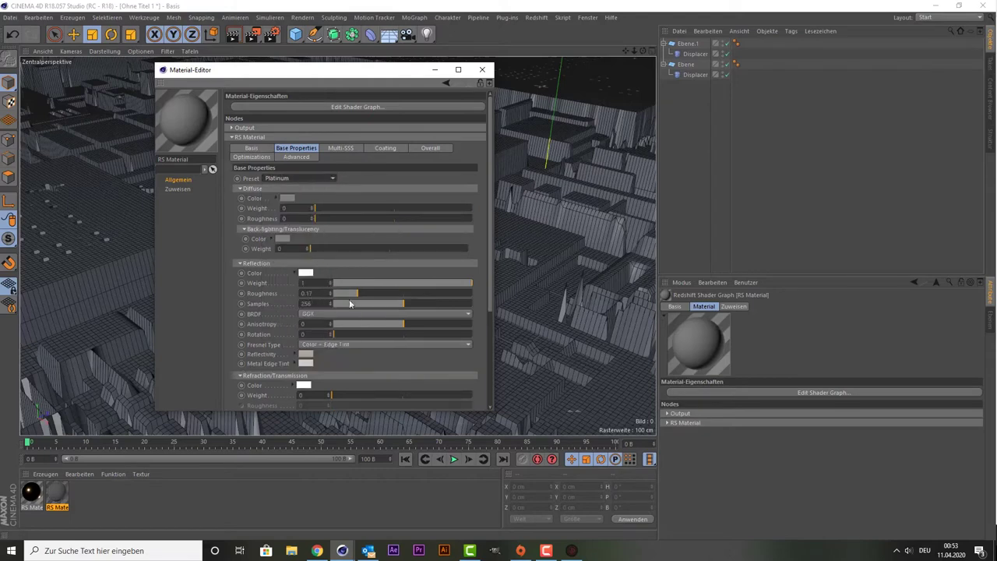
pyautogui.click(482, 70)
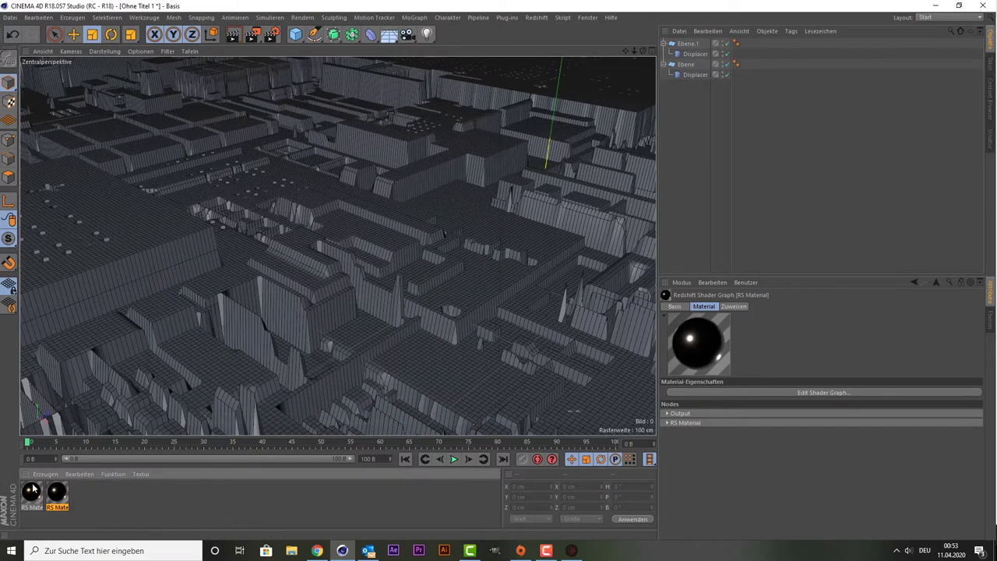
# Apply the Copper material to Ebene and the Platinum material to Ebene.1.
pyautogui.moveTo(32, 491)
pyautogui.mouseDown()
pyautogui.moveTo(290, 405)
pyautogui.moveTo(692, 68)
pyautogui.mouseUp()
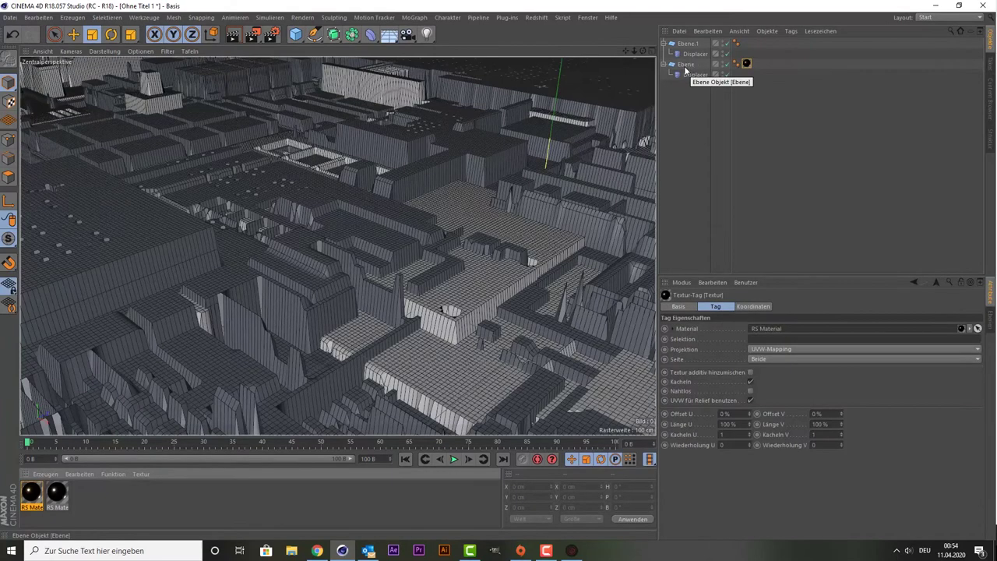
pyautogui.click(57, 495)
pyautogui.moveTo(57, 496); pyautogui.dragTo(563, 201)
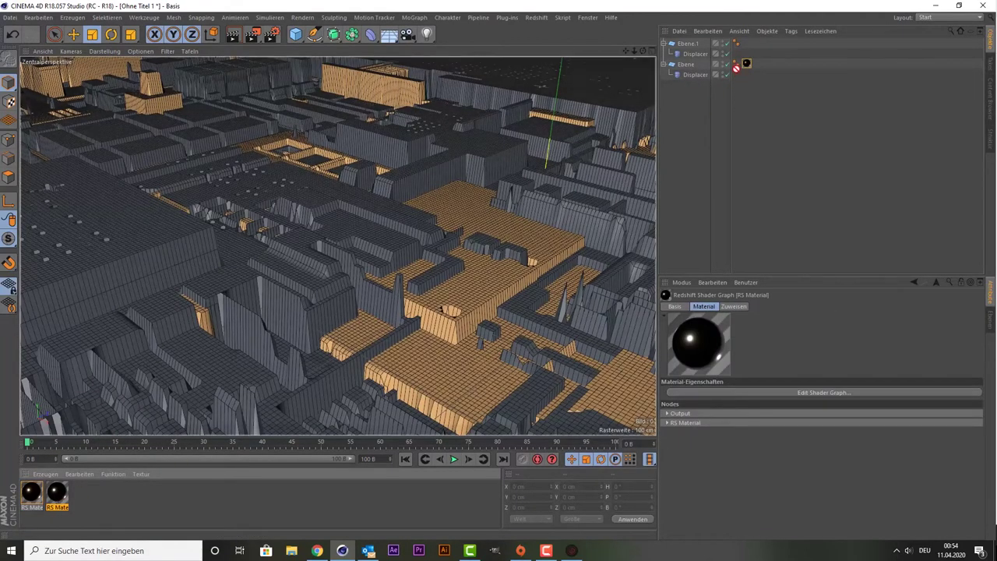
pyautogui.moveTo(737, 69); pyautogui.dragTo(706, 44)
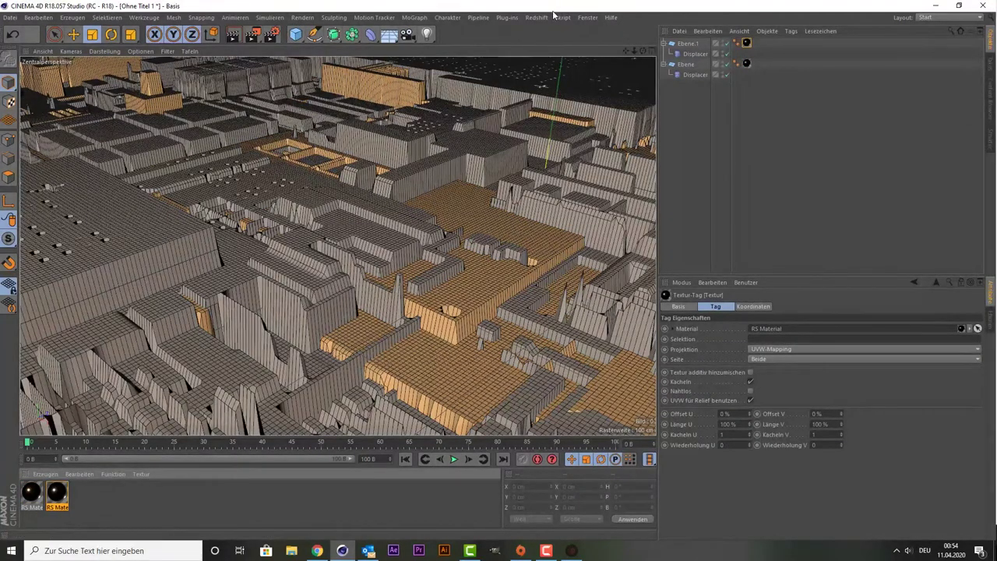
pyautogui.click(546, 17)
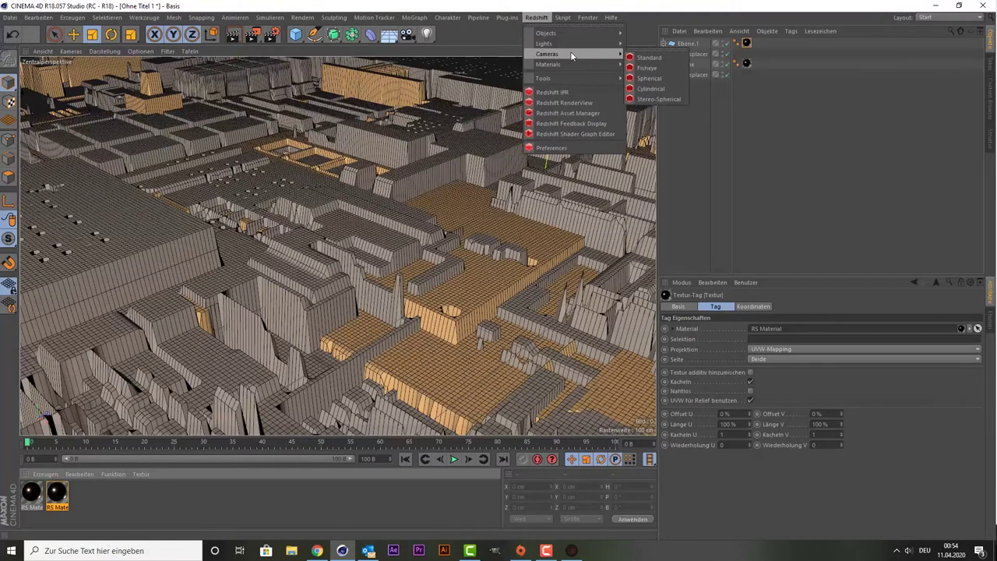
pyautogui.moveTo(546, 43)
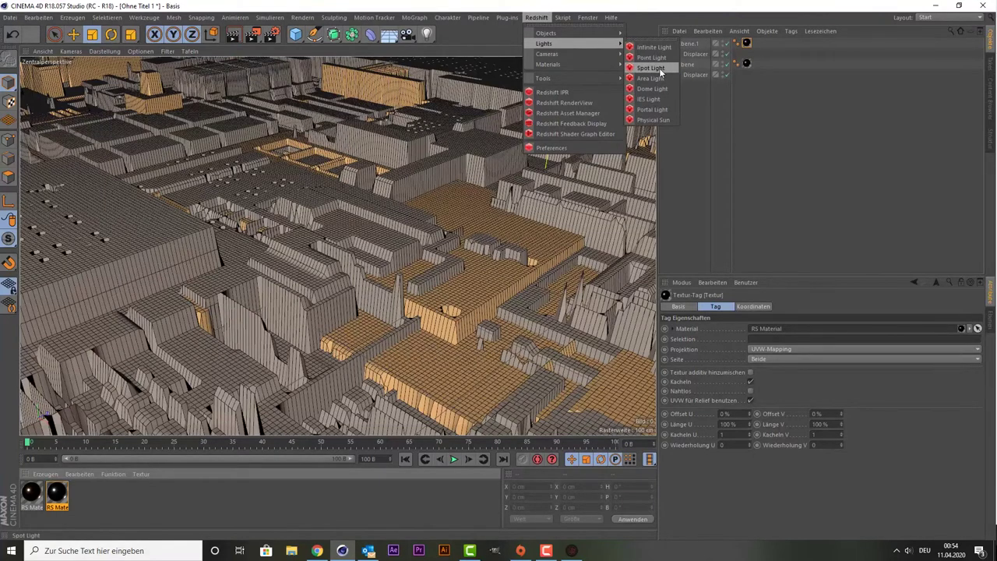
# Add an RS Dome Light with the Outdoor preset carpentry_shop_01_4k.hdr as its dome map.
pyautogui.click(655, 88)
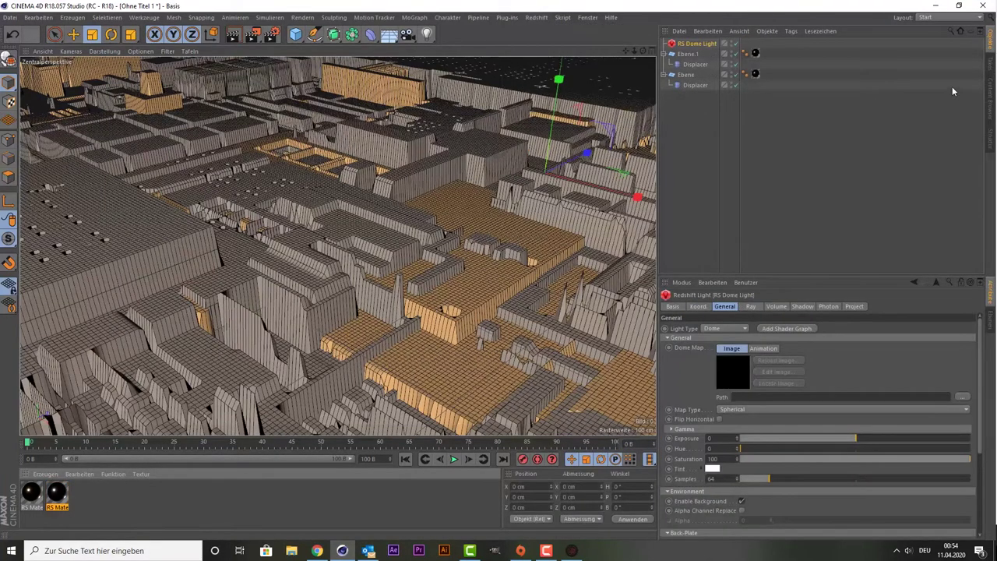
pyautogui.click(988, 98)
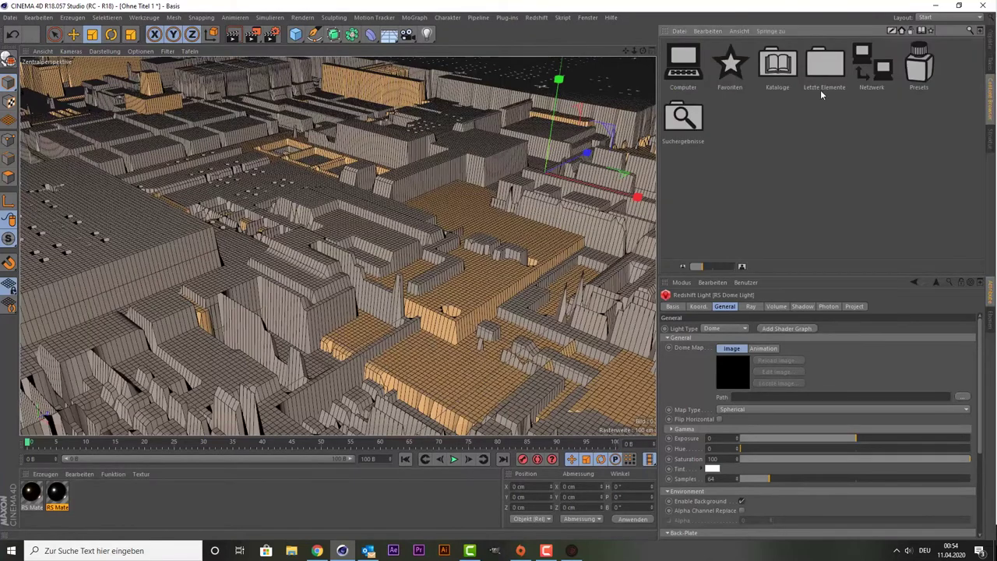
pyautogui.doubleClick(927, 75)
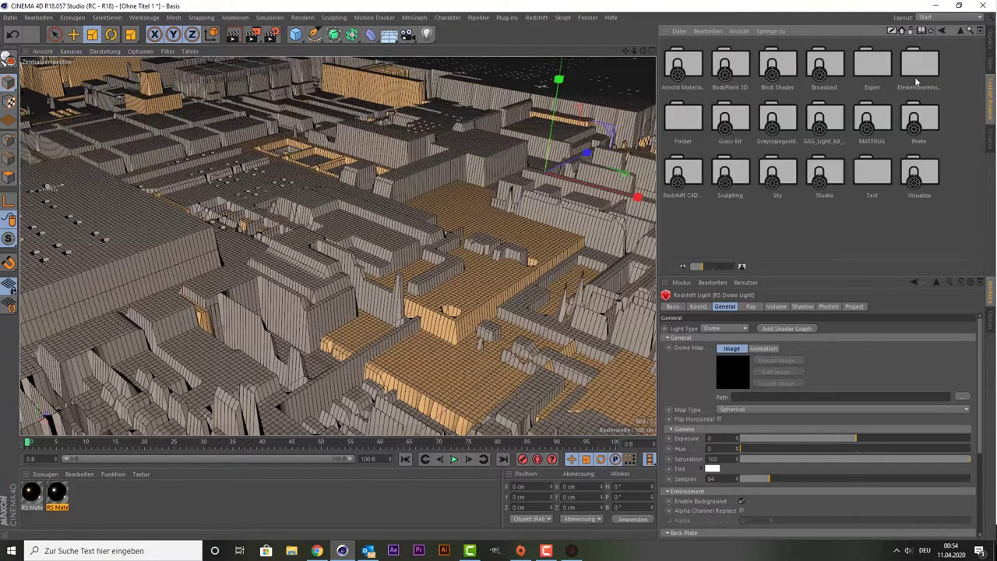
pyautogui.doubleClick(873, 66)
pyautogui.click(689, 80)
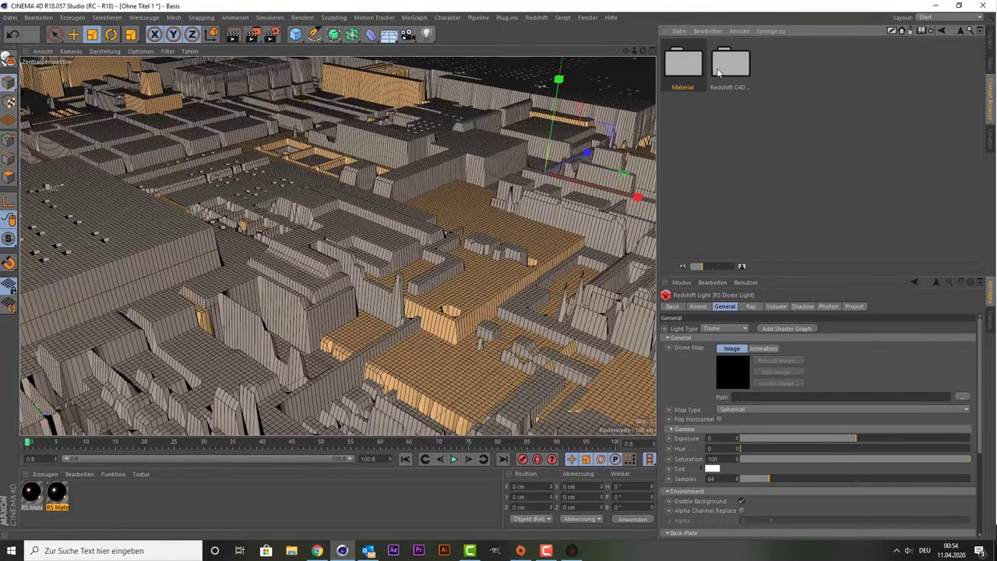
pyautogui.doubleClick(741, 67)
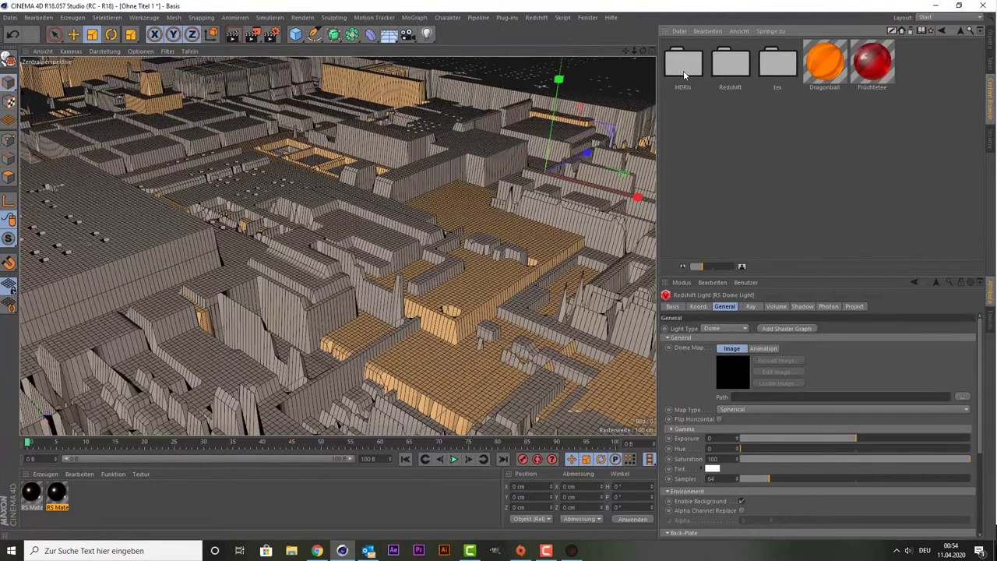
pyautogui.doubleClick(683, 70)
pyautogui.doubleClick(742, 75)
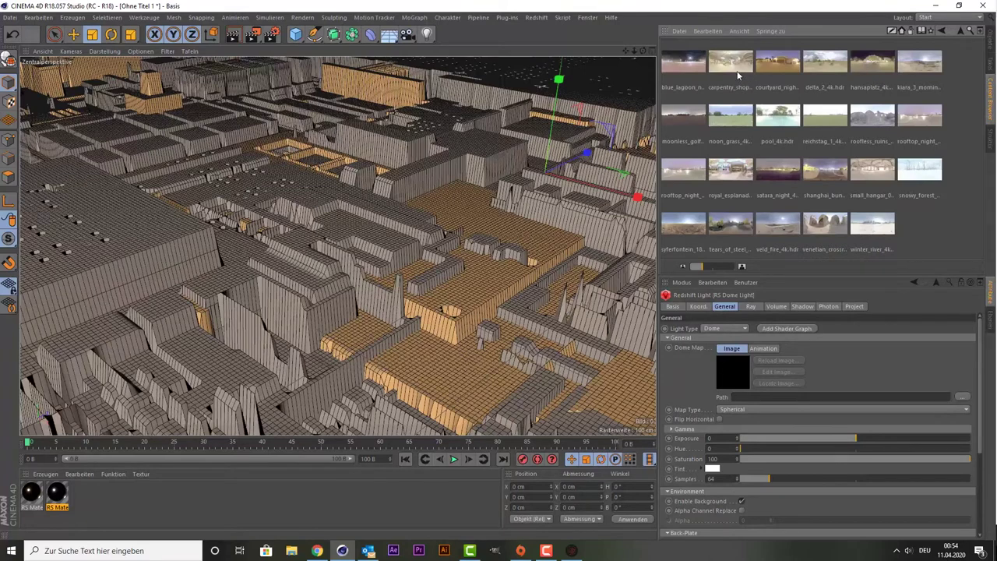
pyautogui.moveTo(736, 70); pyautogui.dragTo(732, 376)
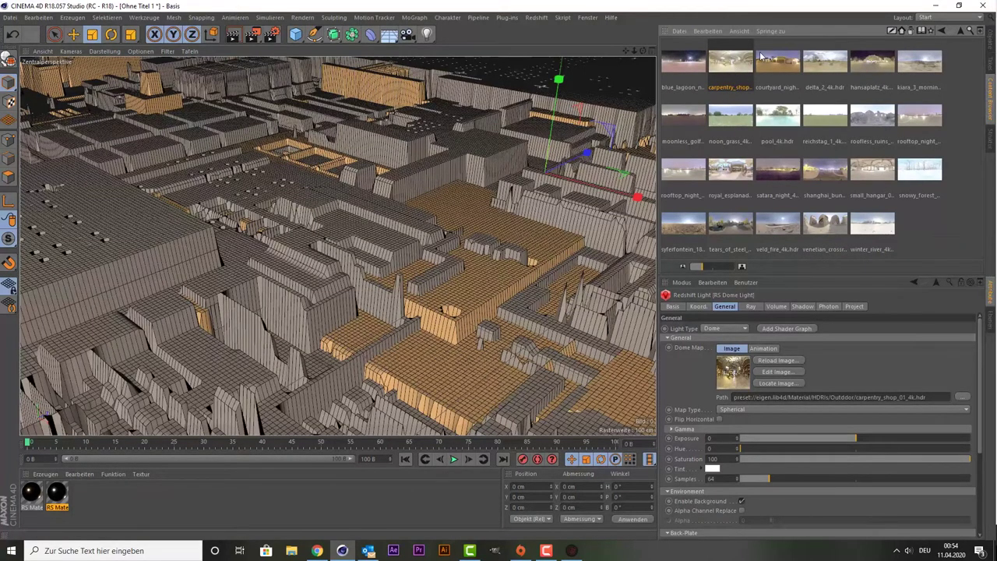
pyautogui.click(989, 45)
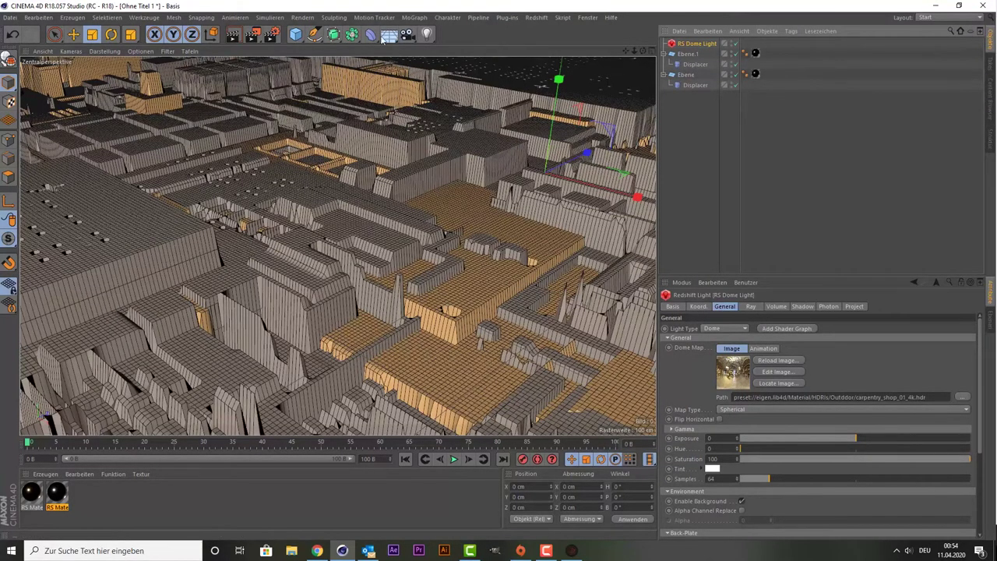
# Switch the renderer to Redshift and run a viewport test render of the surface.
pyautogui.click(271, 36)
pyautogui.click(125, 33)
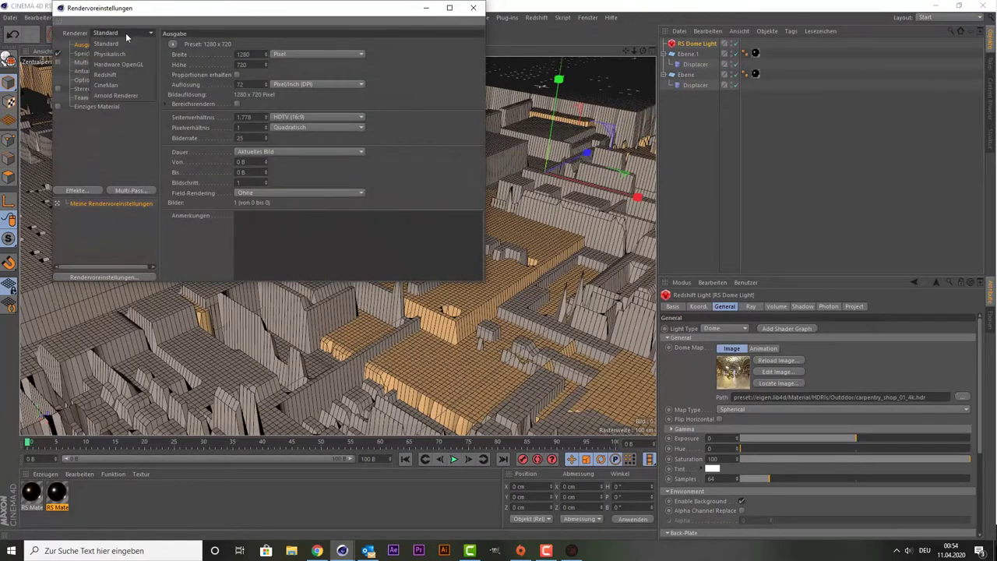
pyautogui.click(120, 75)
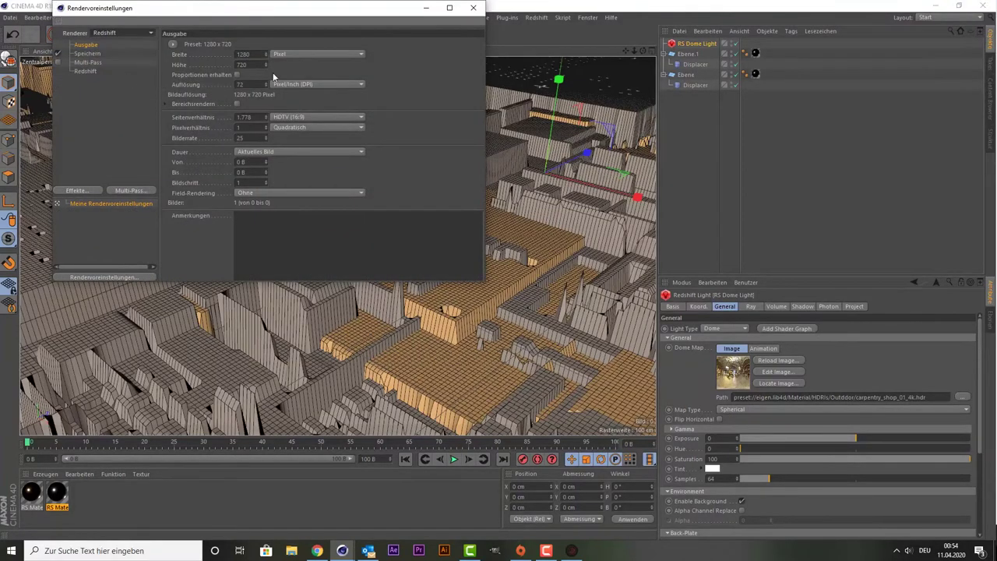
pyautogui.click(473, 8)
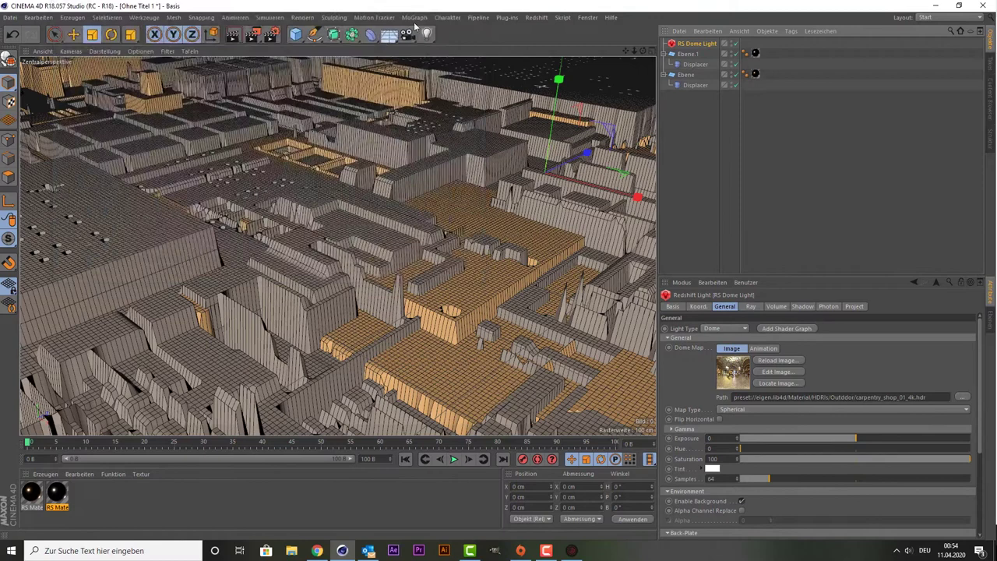
pyautogui.click(235, 36)
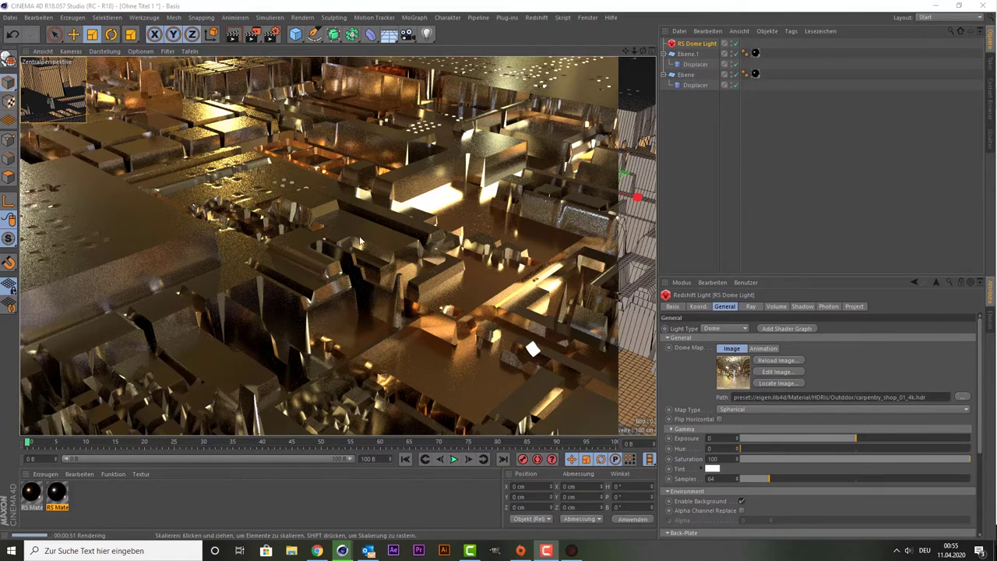
pyautogui.click(495, 195)
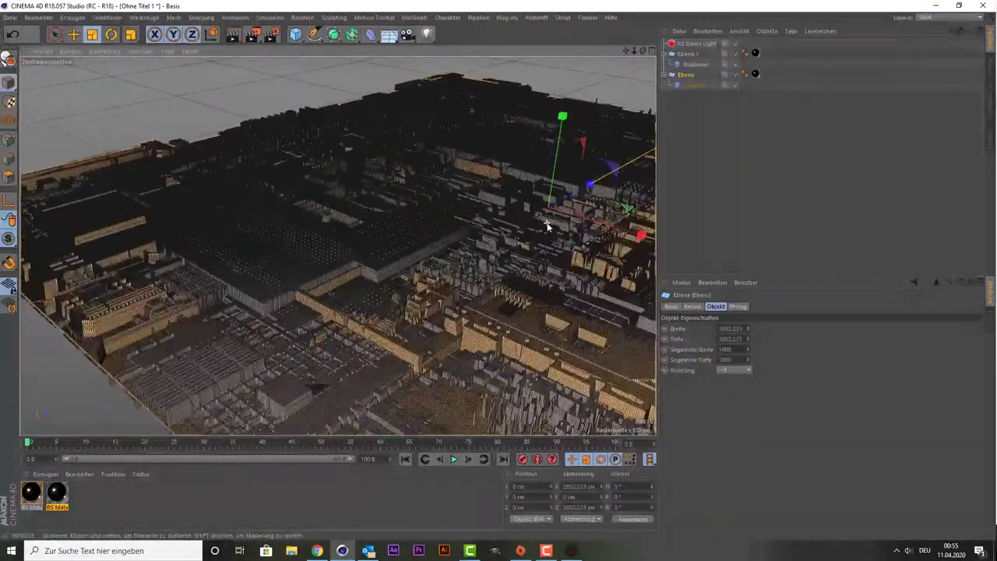
# Orbit and dolly the view closer across the greebled surface toward the orange blocks.
pyautogui.keyDown('alt'); pyautogui.moveTo(548, 225); pyautogui.dragTo(338, 246, button='middle'); pyautogui.keyUp('alt')
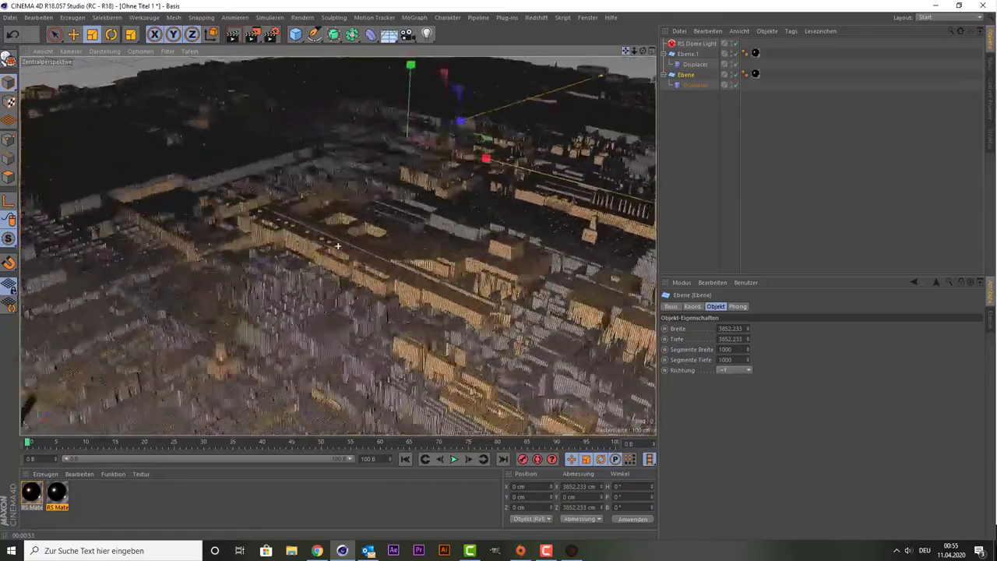
pyautogui.keyDown('alt'); pyautogui.moveTo(338, 246); pyautogui.dragTo(338, 246); pyautogui.keyUp('alt')
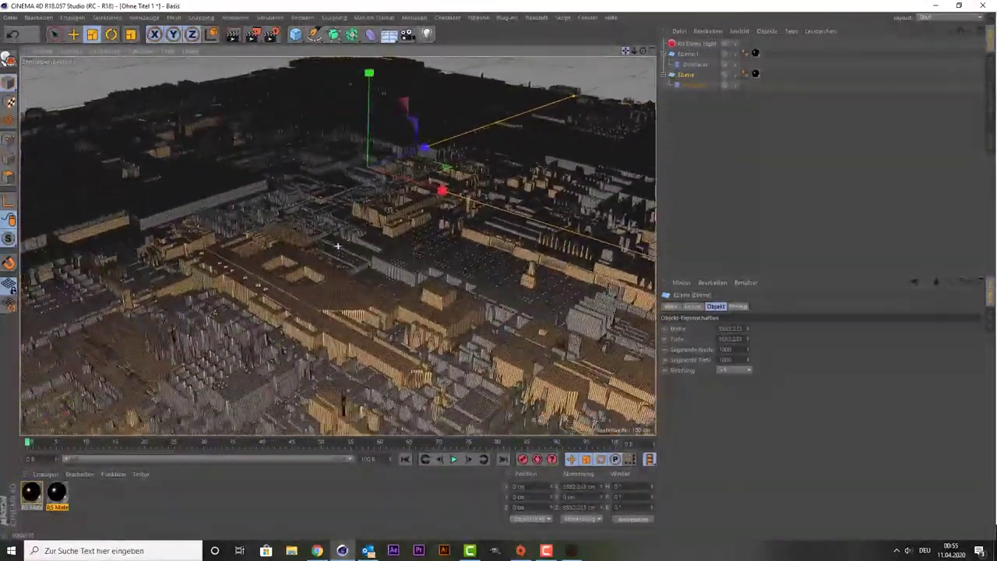
pyautogui.keyDown('alt'); pyautogui.moveTo(338, 247); pyautogui.dragTo(478, 292, button='right'); pyautogui.keyUp('alt')
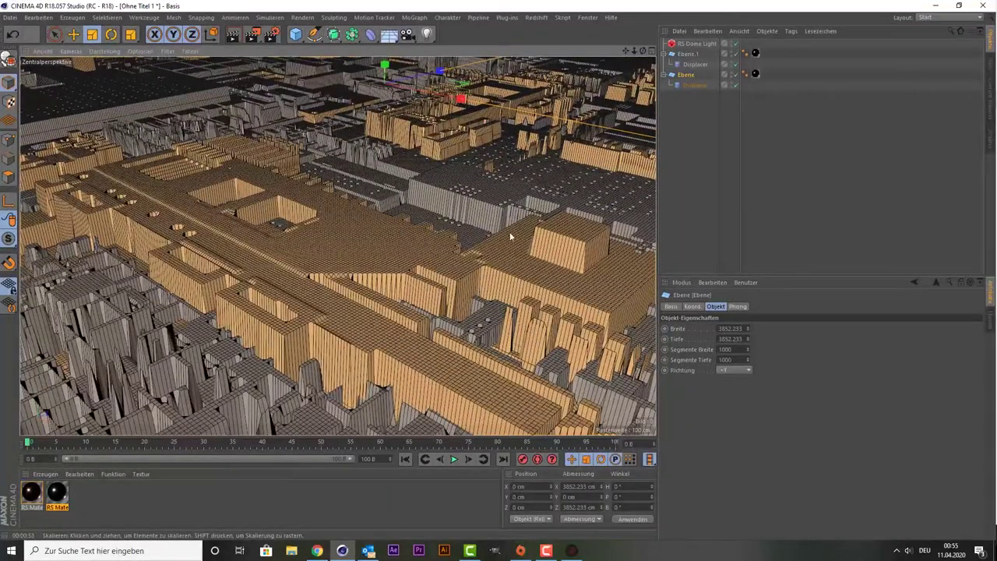
pyautogui.keyDown('alt'); pyautogui.moveTo(452, 172); pyautogui.dragTo(487, 178); pyautogui.keyUp('alt')
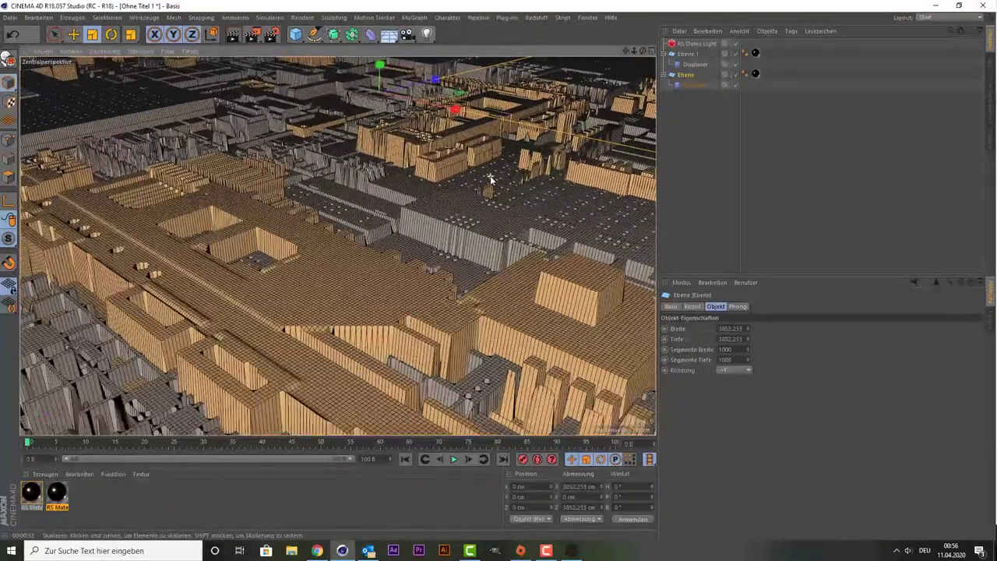
pyautogui.click(536, 18)
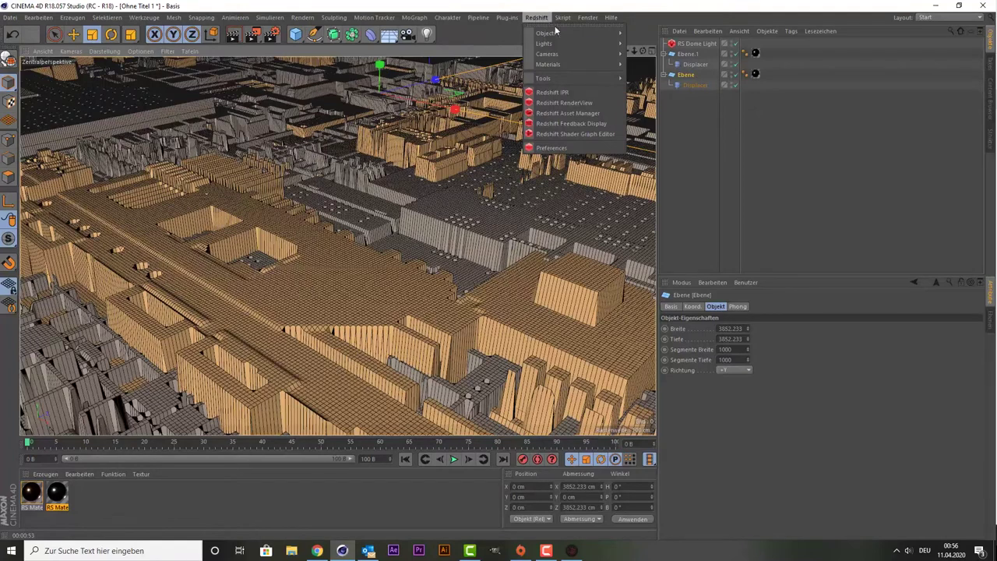
pyautogui.moveTo(547, 54)
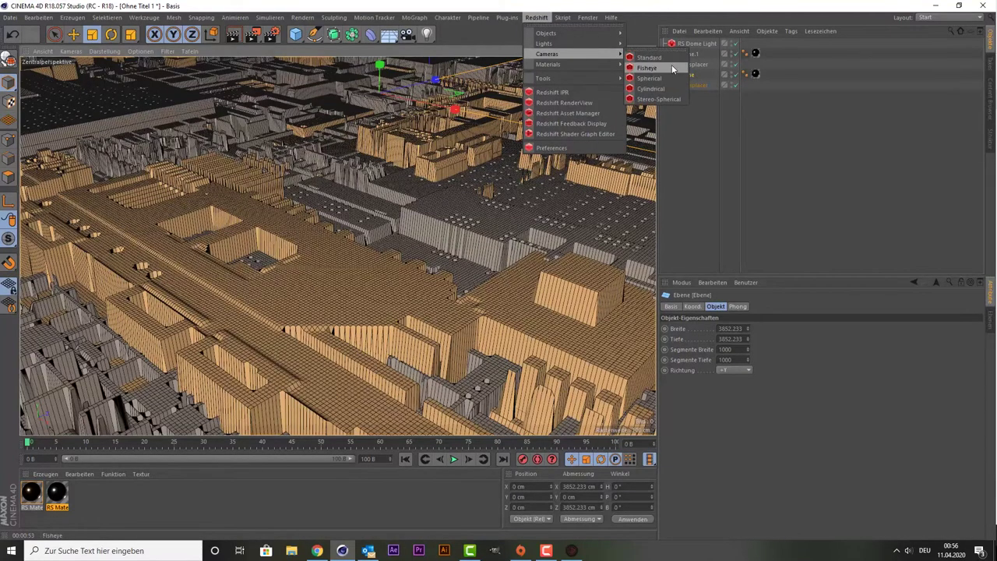
# Add a standard RS Kamera with Bokeh enabled and open the Redshift RenderView.
pyautogui.click(650, 57)
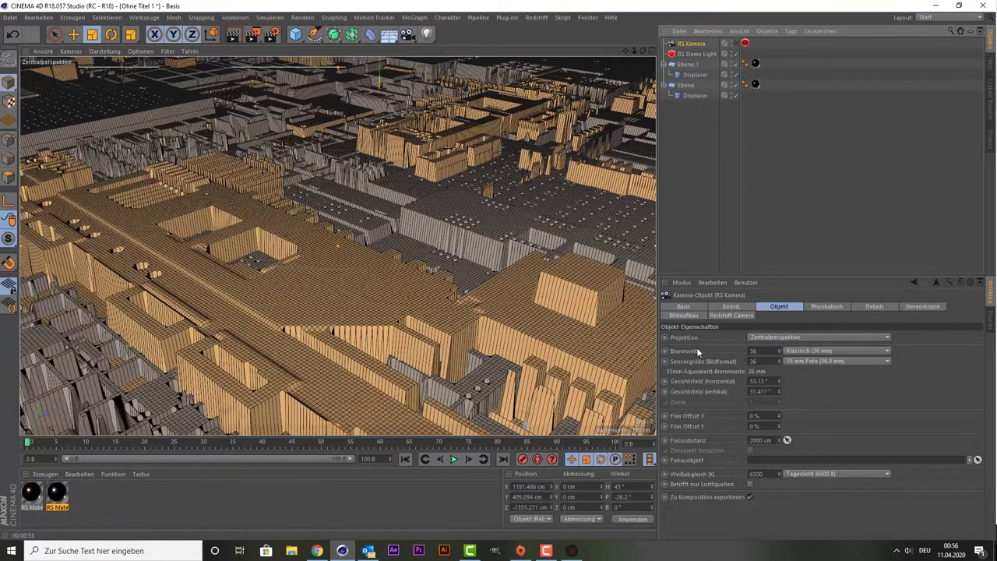
pyautogui.click(728, 317)
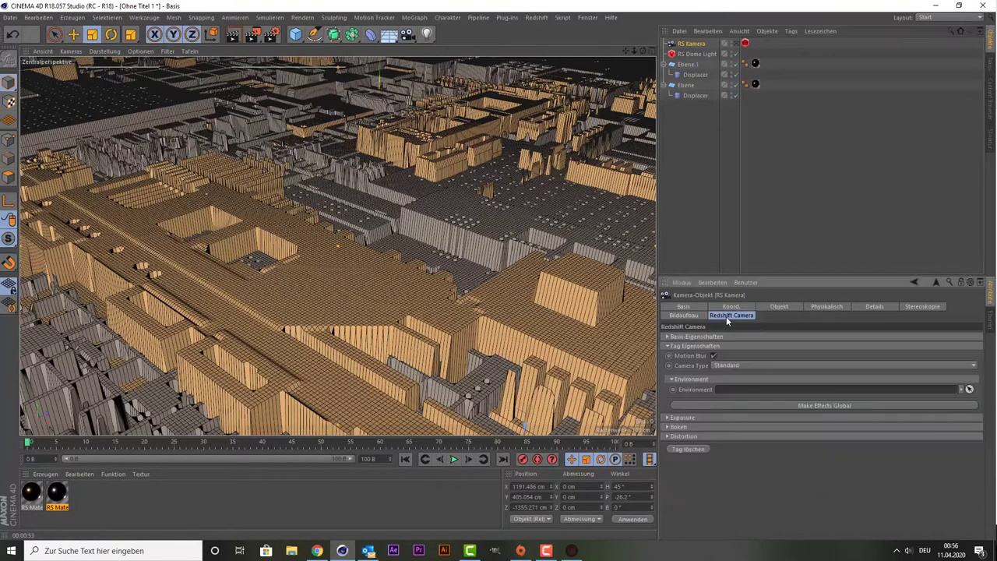
pyautogui.click(668, 428)
pyautogui.click(703, 438)
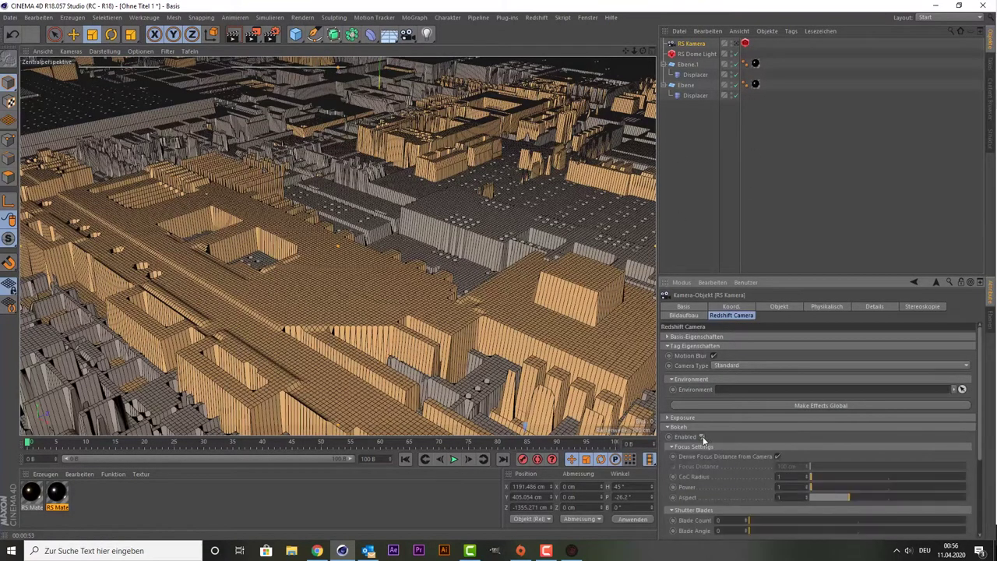
pyautogui.click(563, 17)
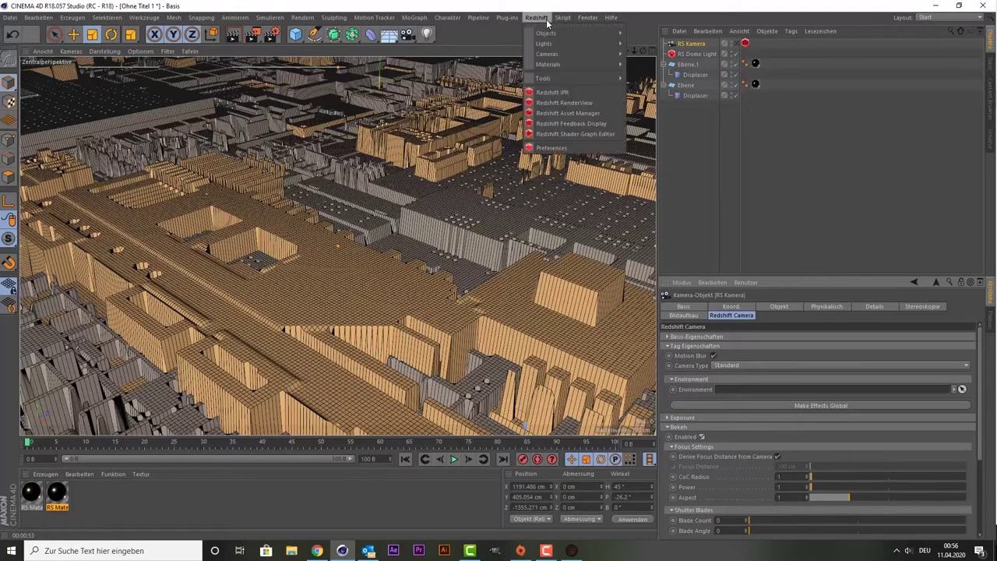
pyautogui.click(565, 103)
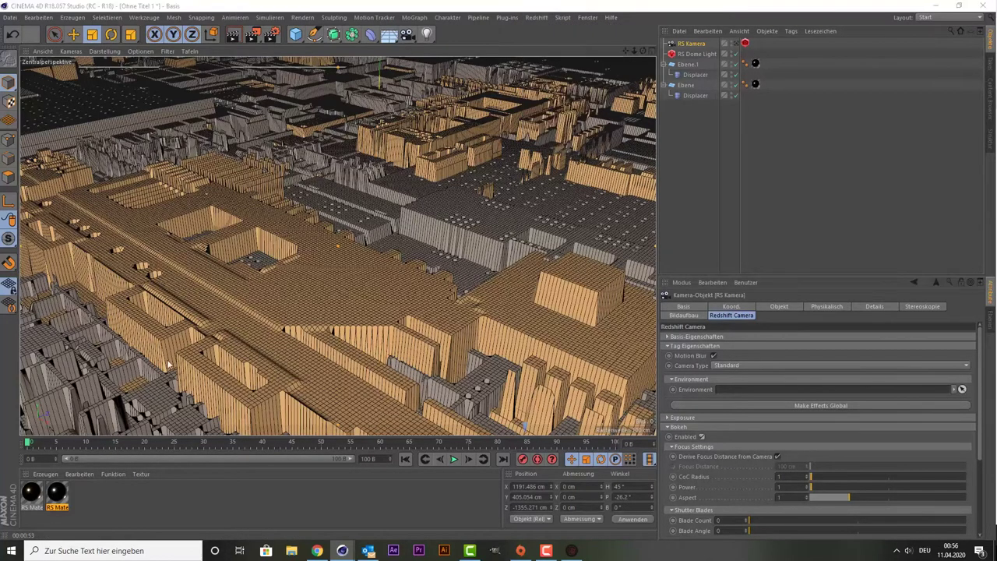
# Start the live render in the Redshift RenderView and reframe the view on the surface.
pyautogui.moveTo(491, 8); pyautogui.dragTo(174, 72)
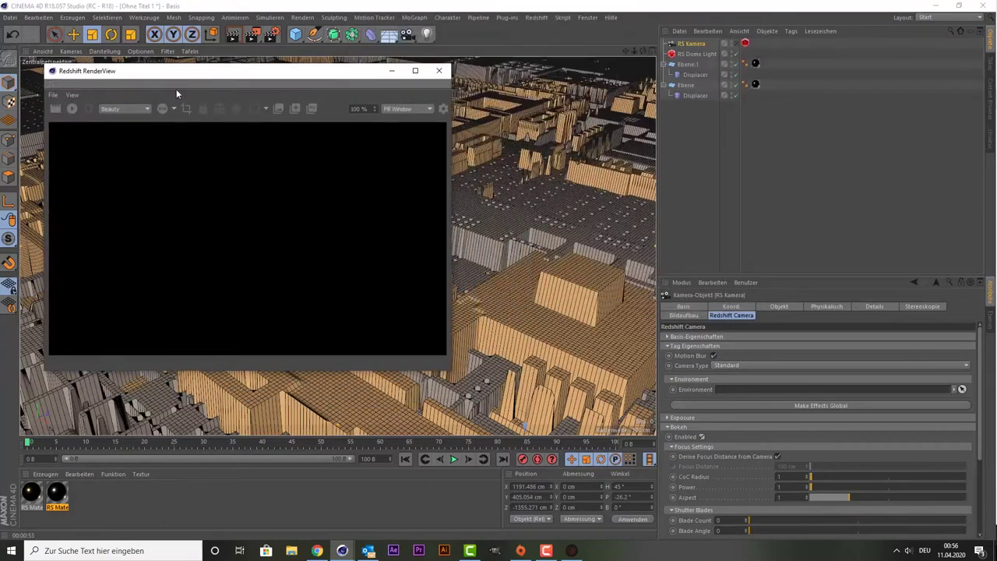
pyautogui.click(71, 109)
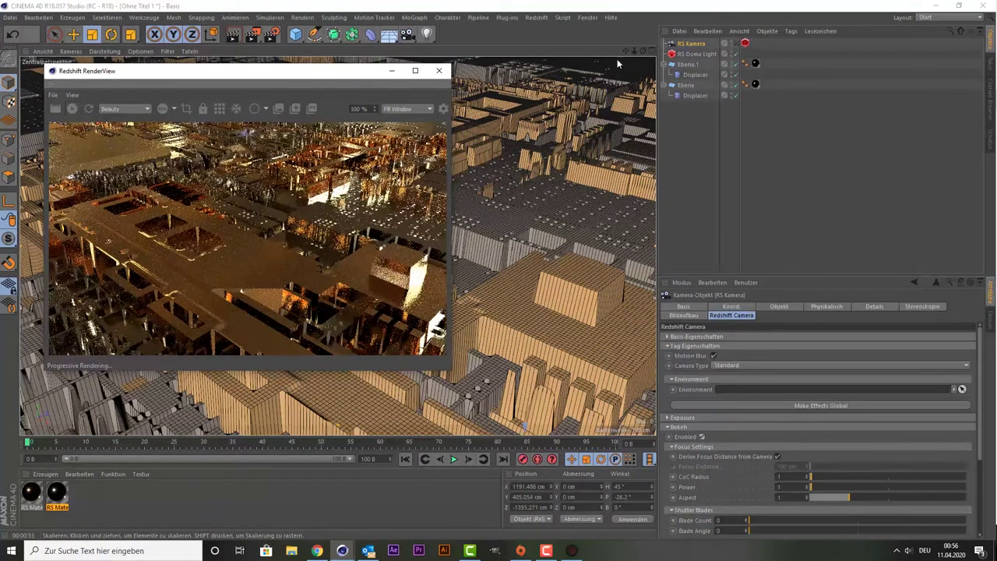
pyautogui.moveTo(626, 50); pyautogui.dragTo(565, 97)
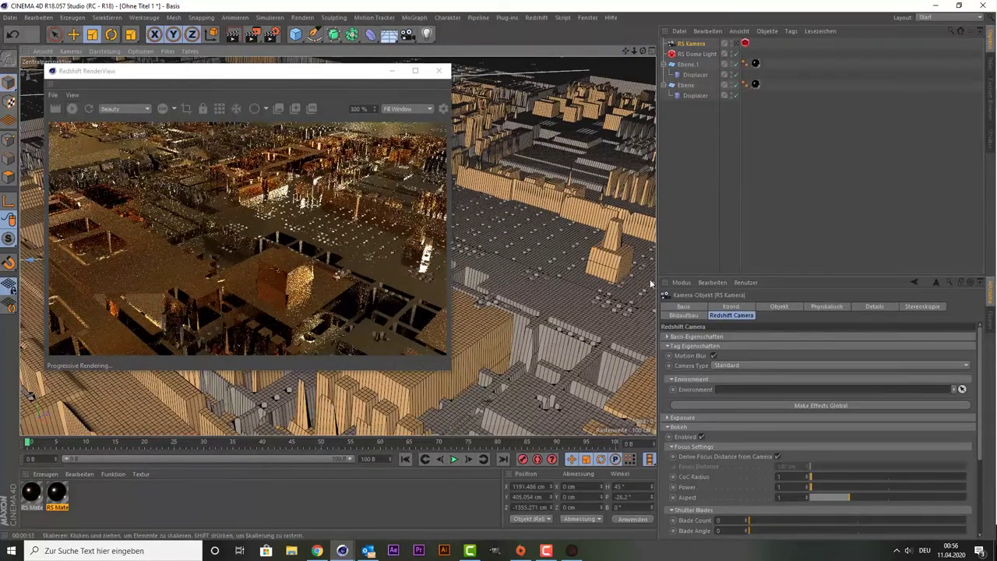
# Set a manual focus distance of 478.5 cm, then look through RS Kamera at a new angle.
pyautogui.click(777, 456)
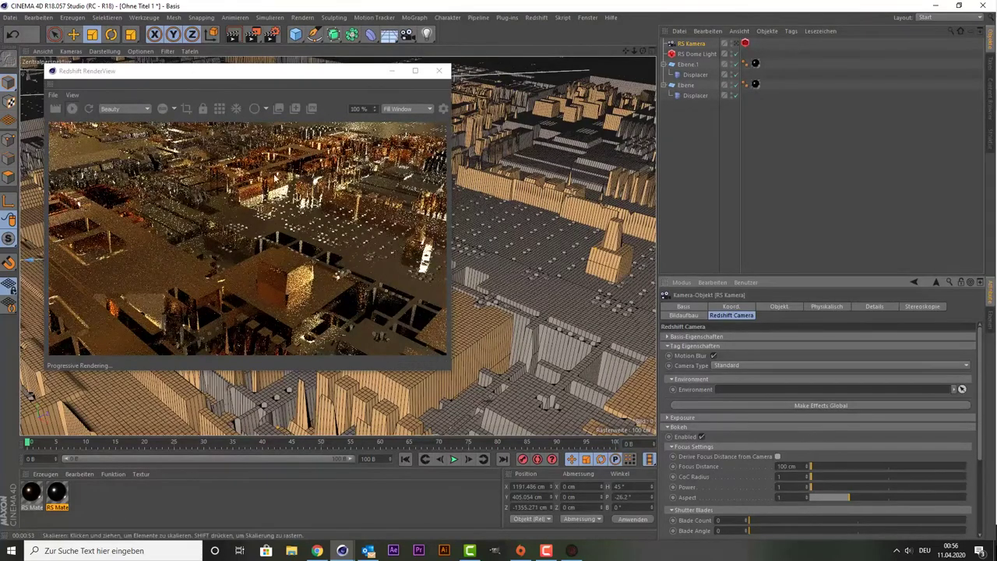
pyautogui.click(820, 466)
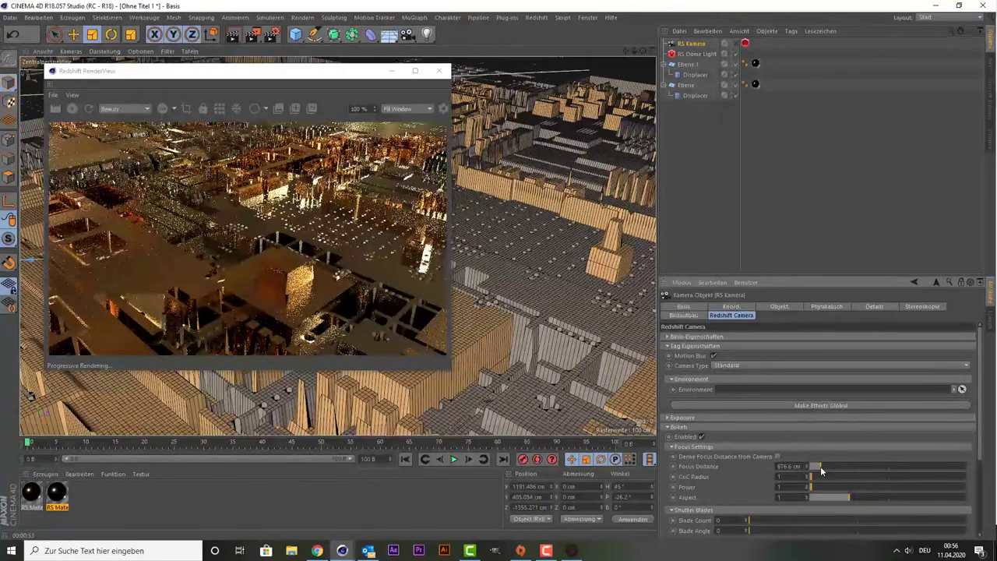
pyautogui.moveTo(821, 466)
pyautogui.mouseDown()
pyautogui.moveTo(840, 468)
pyautogui.moveTo(808, 467)
pyautogui.mouseUp()
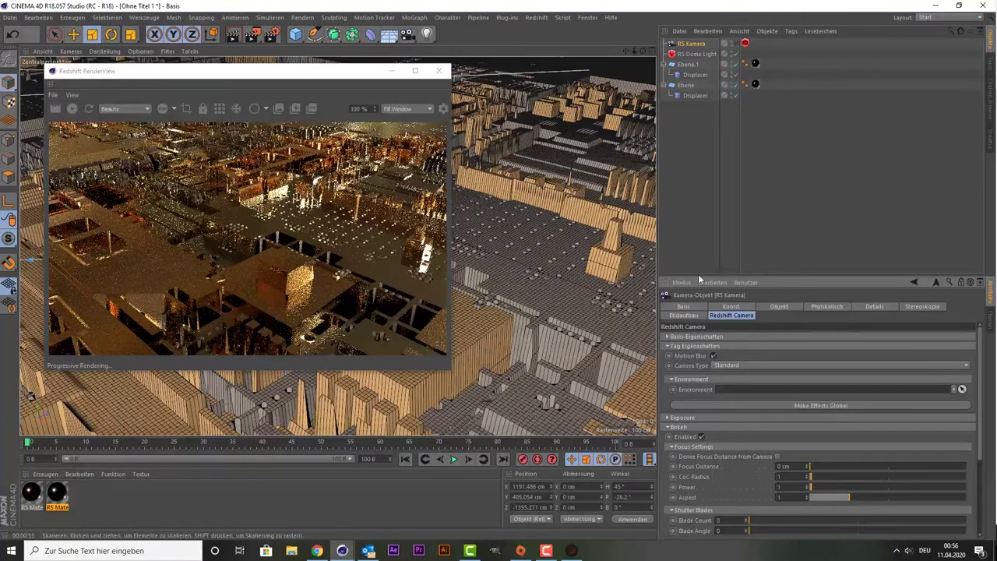
pyautogui.moveTo(816, 469); pyautogui.dragTo(824, 468)
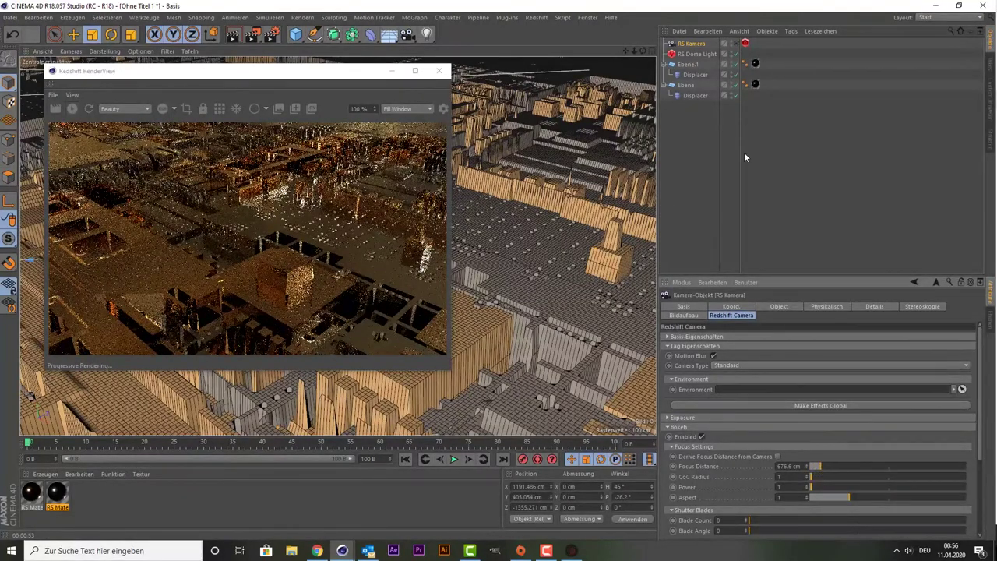
pyautogui.click(735, 43)
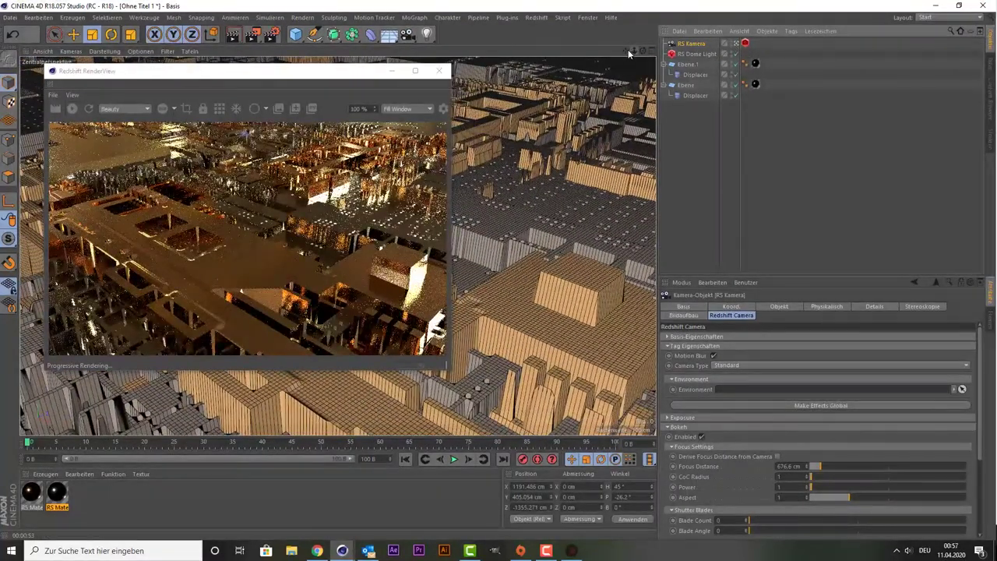
pyautogui.moveTo(631, 51); pyautogui.dragTo(664, 294)
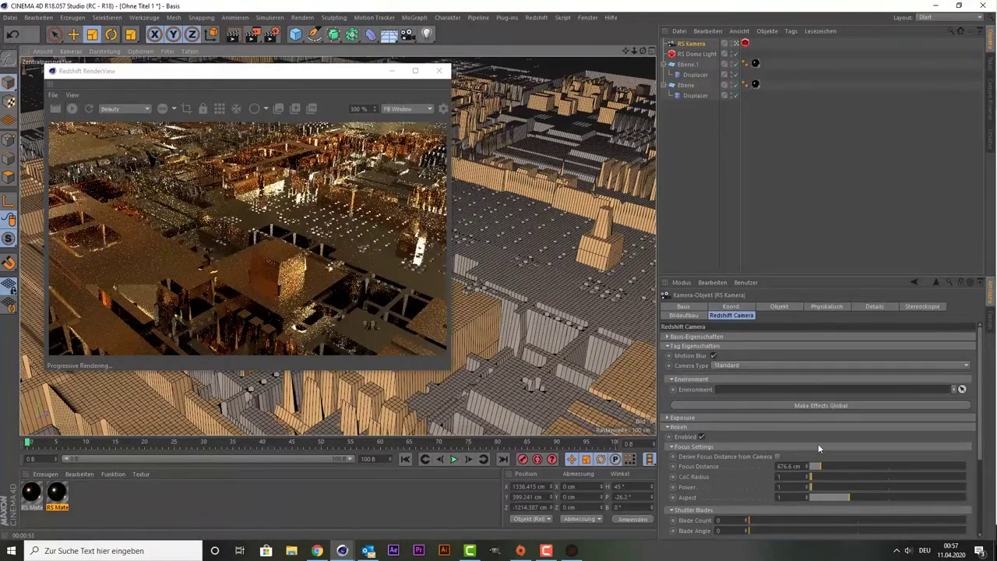
# Set the bokeh CoC Radius to 15.02 and tune the focus distance to around 800 cm.
pyautogui.moveTo(815, 478); pyautogui.dragTo(858, 478)
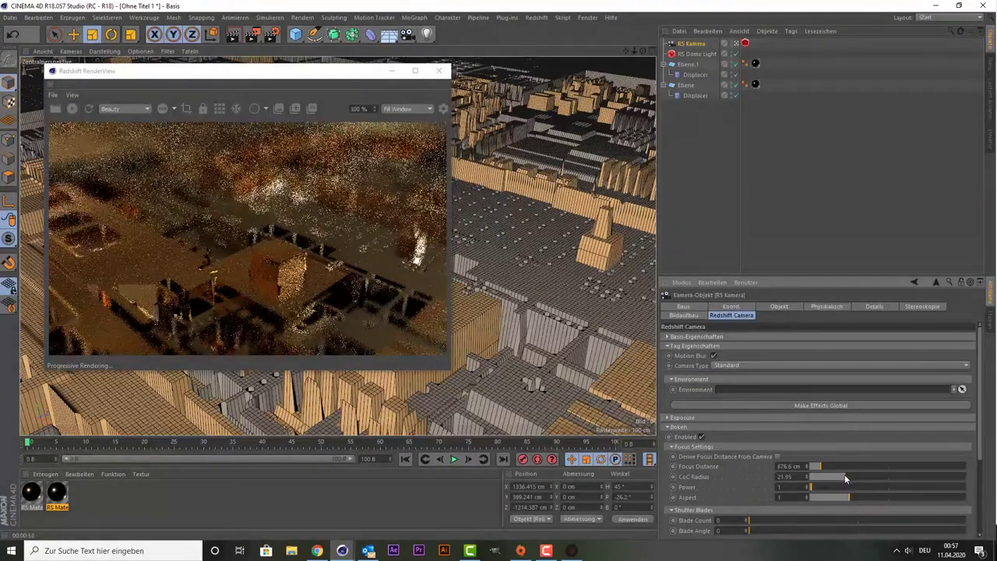
pyautogui.moveTo(858, 477)
pyautogui.mouseDown()
pyautogui.moveTo(824, 475)
pyautogui.moveTo(836, 466)
pyautogui.moveTo(825, 467)
pyautogui.mouseUp()
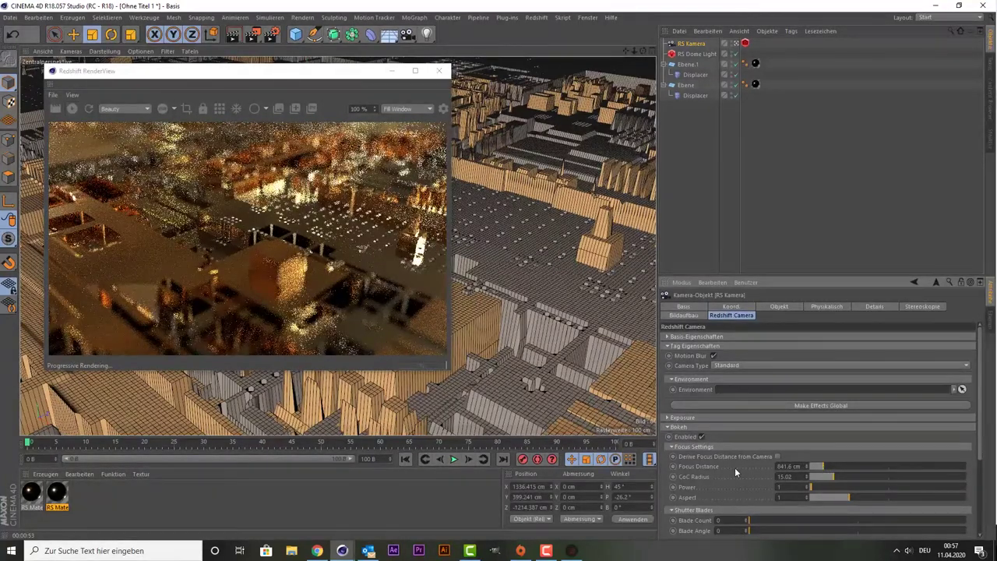
pyautogui.click(693, 465)
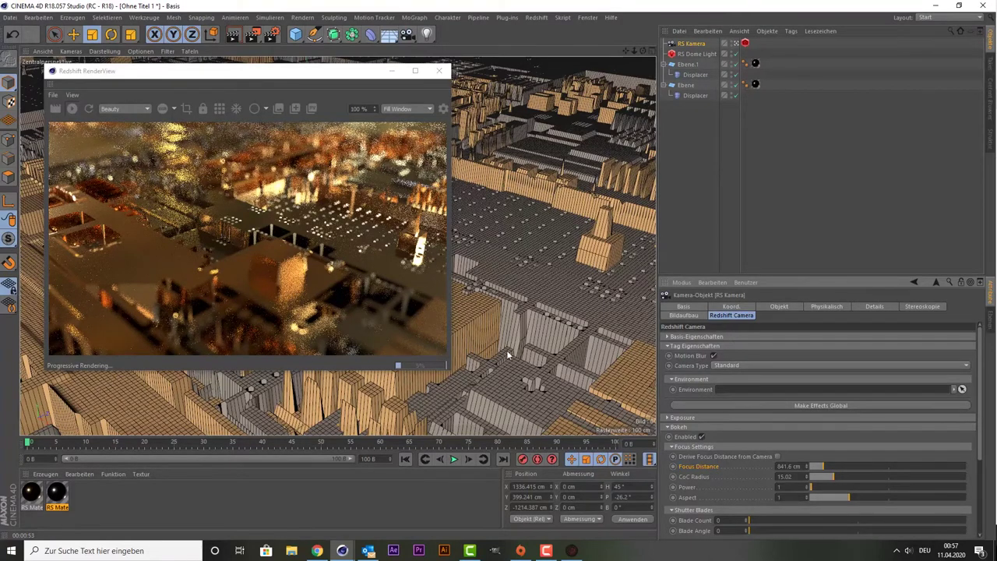
pyautogui.keyDown('alt'); pyautogui.moveTo(507, 355); pyautogui.dragTo(483, 350); pyautogui.keyUp('alt')
pyautogui.moveTo(823, 465); pyautogui.dragTo(830, 468)
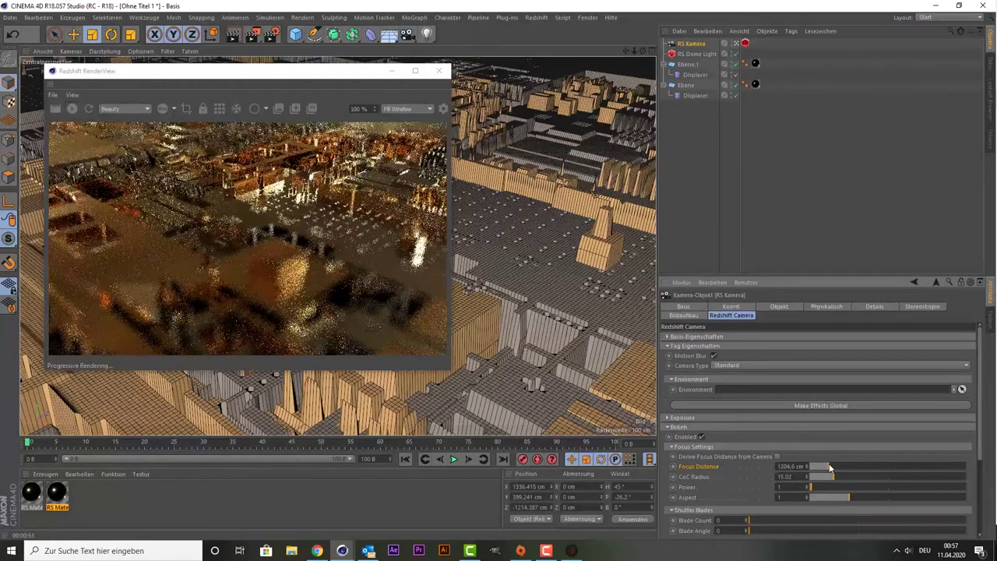
pyautogui.moveTo(825, 466); pyautogui.dragTo(823, 466)
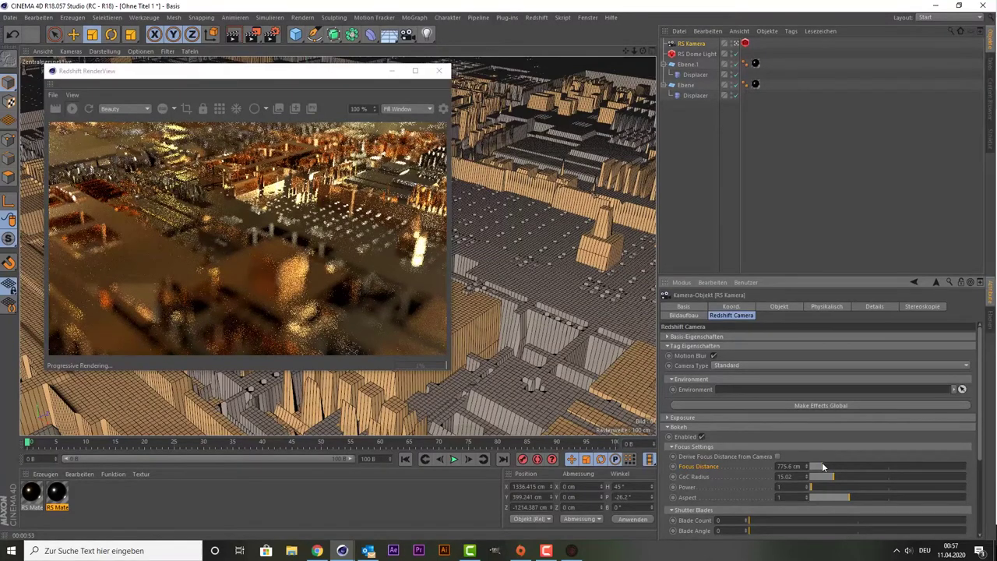
pyautogui.moveTo(821, 466); pyautogui.dragTo(823, 466)
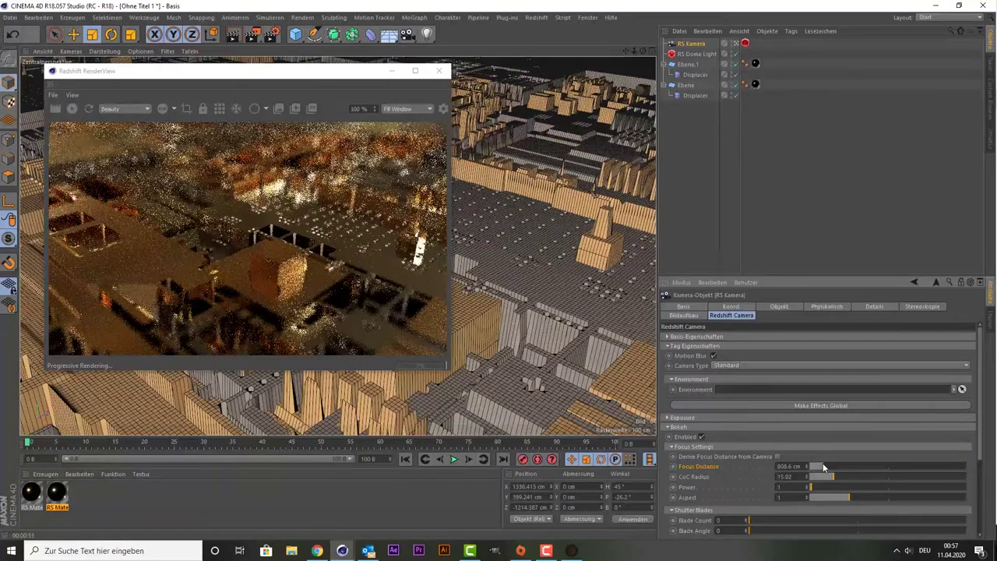
pyautogui.hotkey('ctrl', 'z')
# Set the RS camera's Focus Distance to 973.6 cm and CoC Radius to 8.42, then close RenderView.
pyautogui.moveTo(823, 466); pyautogui.dragTo(827, 466)
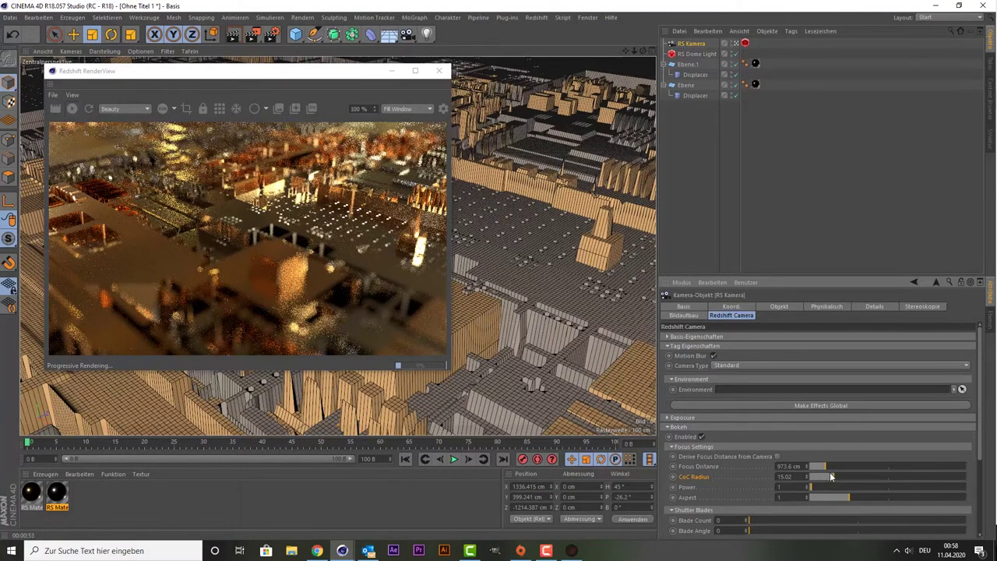
pyautogui.moveTo(834, 476); pyautogui.dragTo(874, 476)
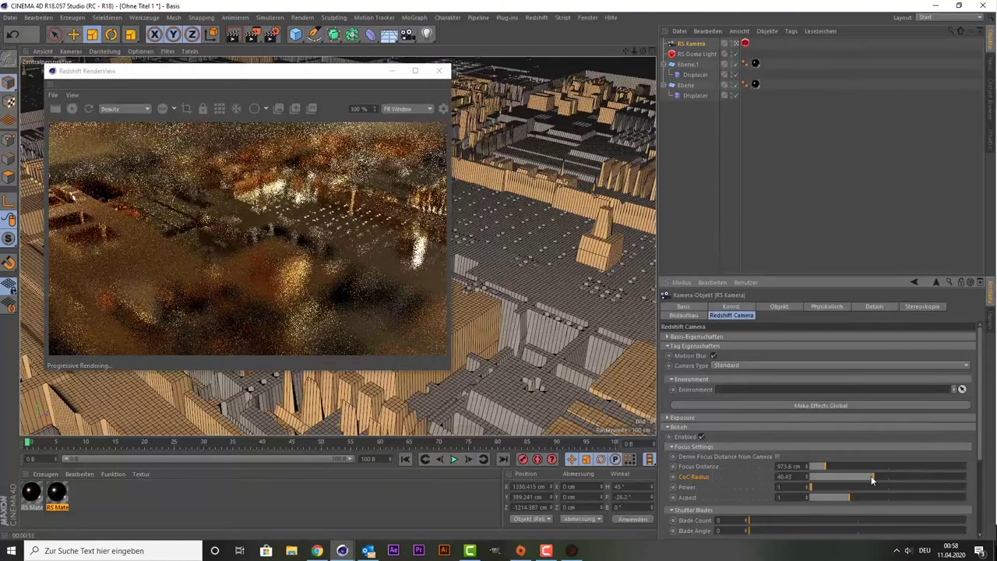
pyautogui.click(871, 477)
pyautogui.moveTo(871, 476); pyautogui.dragTo(825, 479)
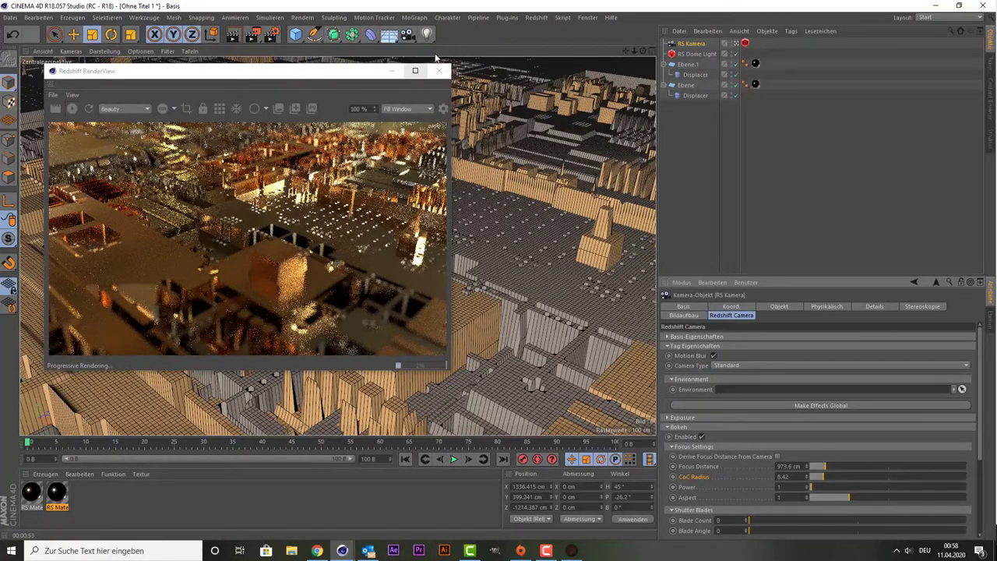
pyautogui.click(439, 71)
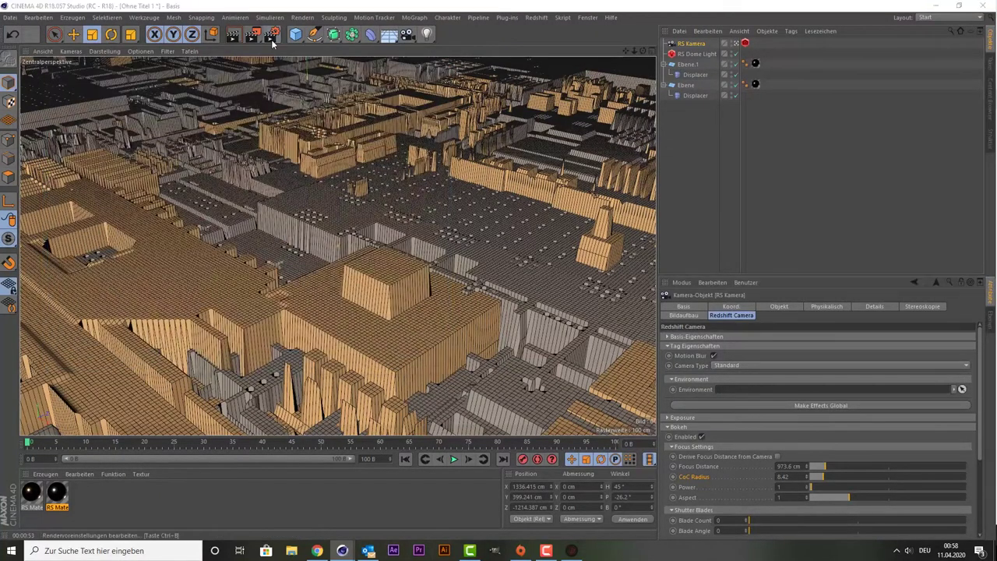
# In the Redshift render settings, keep Samples Max at 2000 and set AOV Mode to Enabled.
pyautogui.click(272, 39)
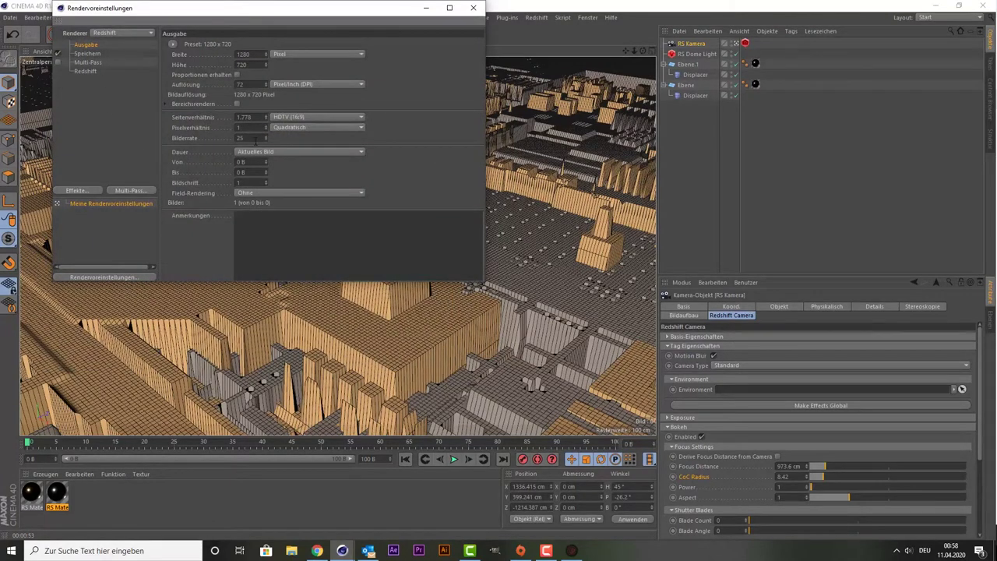
pyautogui.click(84, 71)
pyautogui.write('2000')
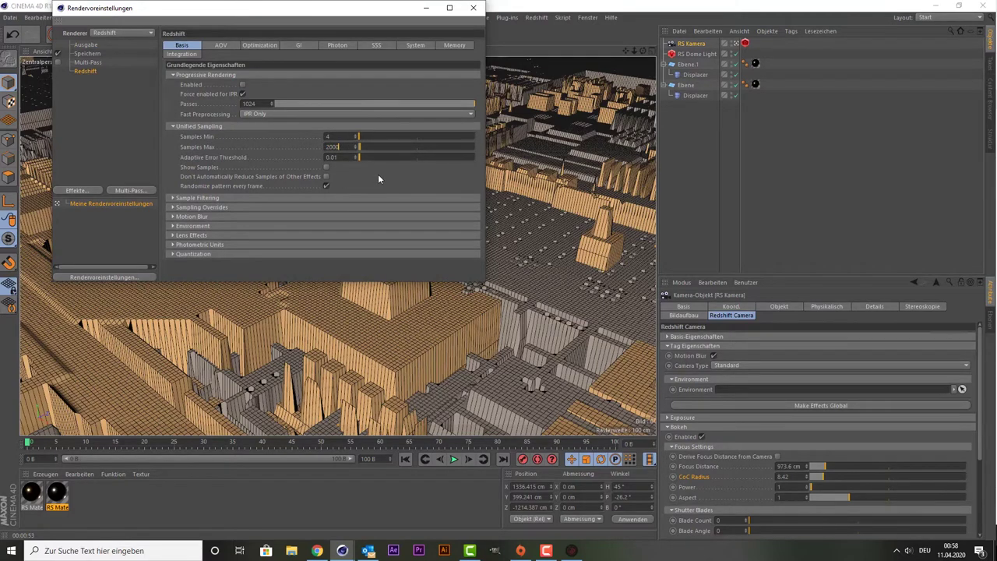
pyautogui.press('Return')
pyautogui.click(223, 45)
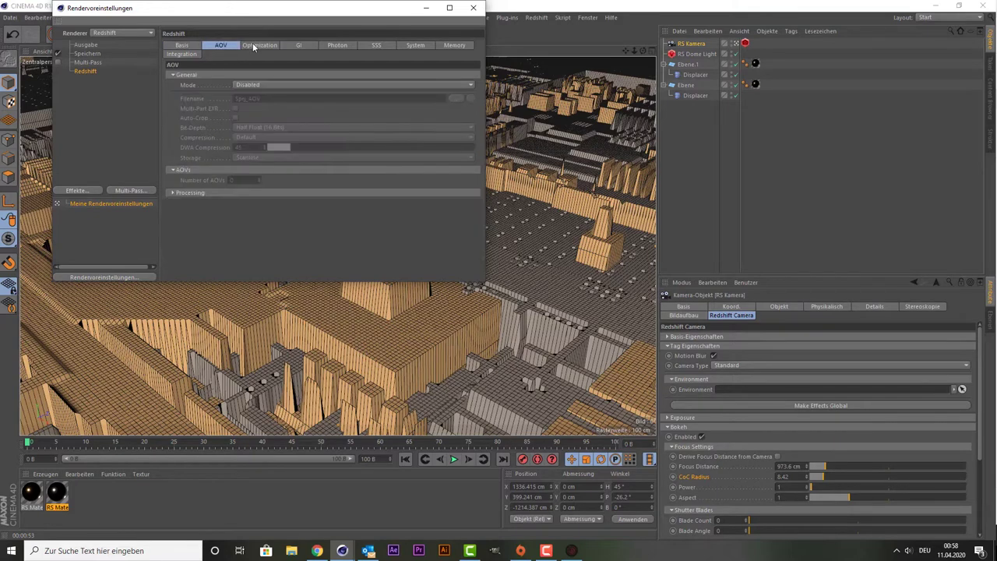
pyautogui.click(279, 84)
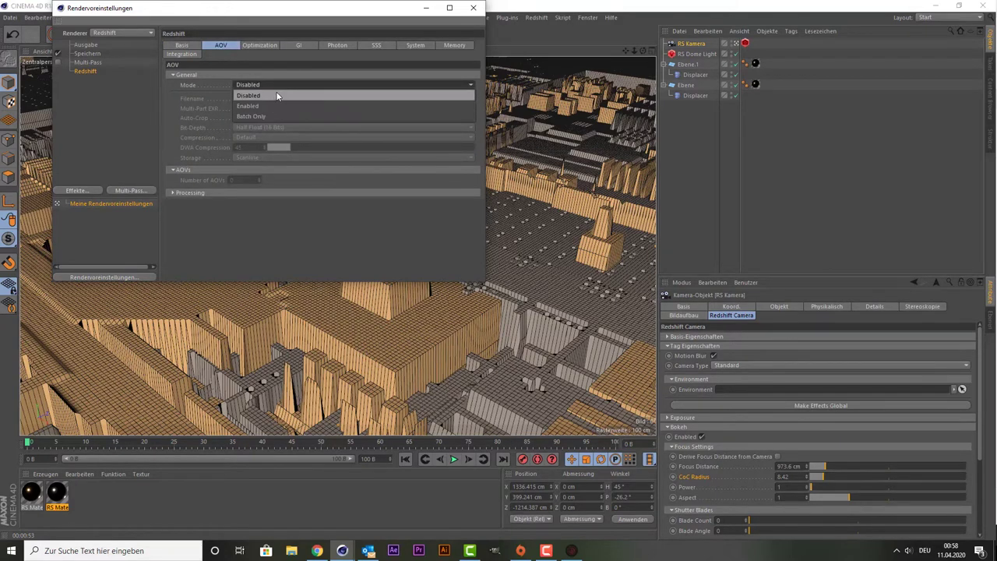
pyautogui.click(272, 106)
# Set both the primary and secondary GI engines to Brute Force.
pyautogui.click(273, 45)
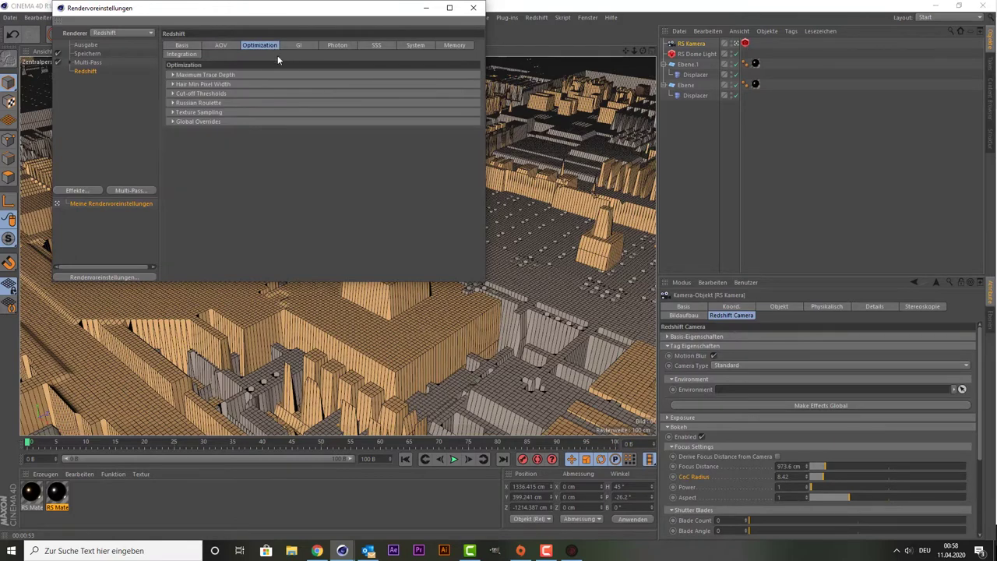
pyautogui.click(300, 46)
pyautogui.click(290, 85)
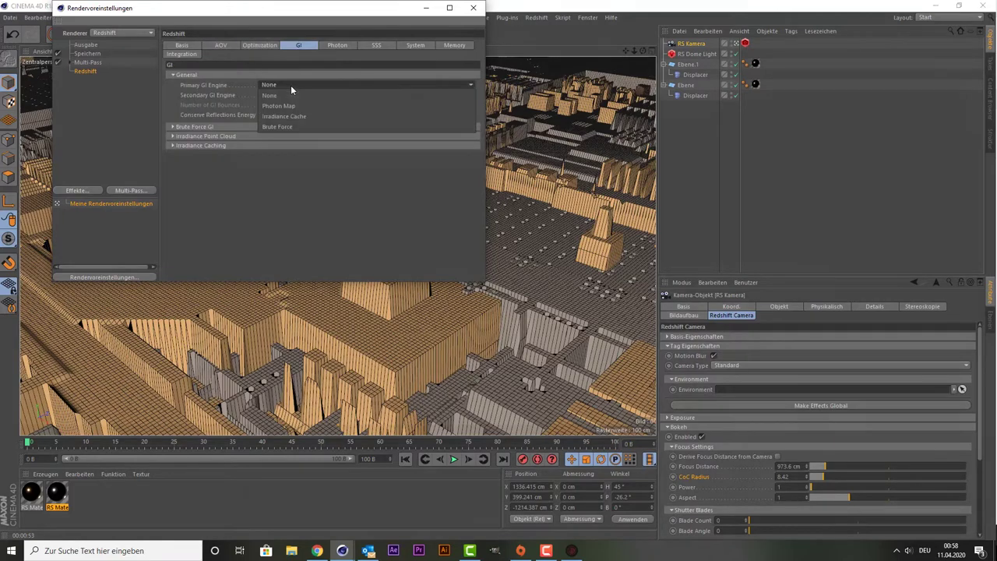
pyautogui.click(302, 126)
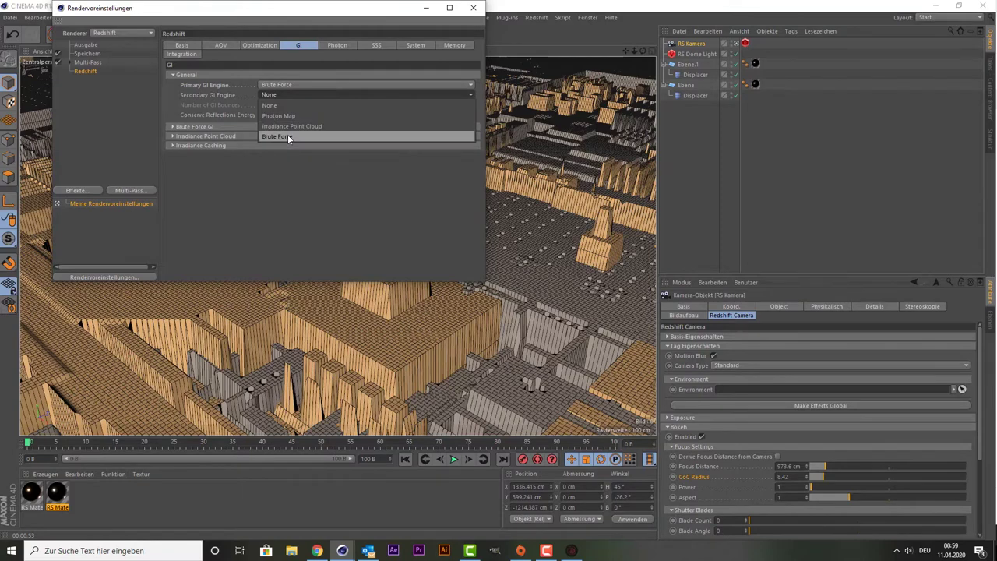
pyautogui.click(287, 134)
# Set SSS Interpolation Quality to High, keep the sampling rate at Low, and close the settings.
pyautogui.click(331, 46)
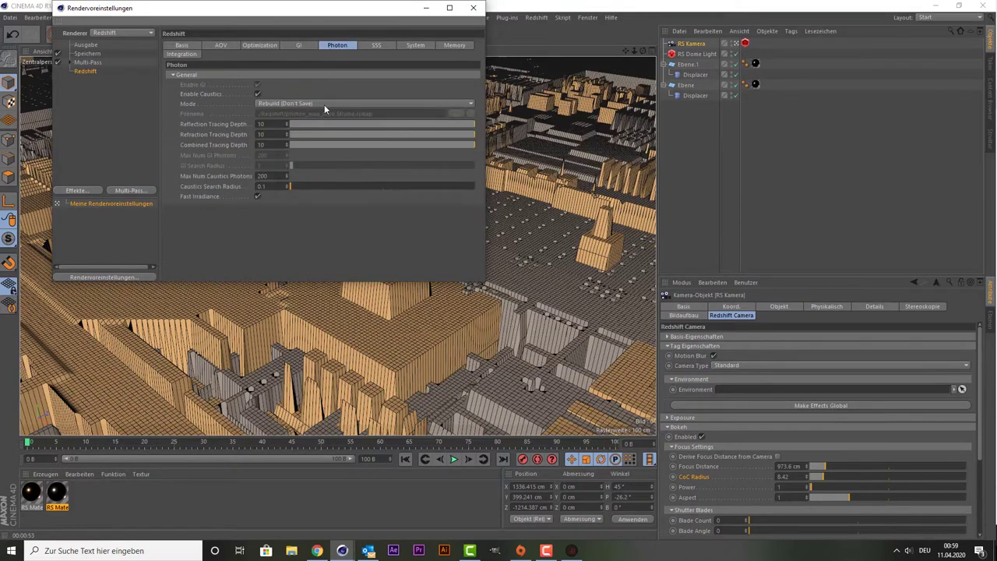
pyautogui.click(374, 46)
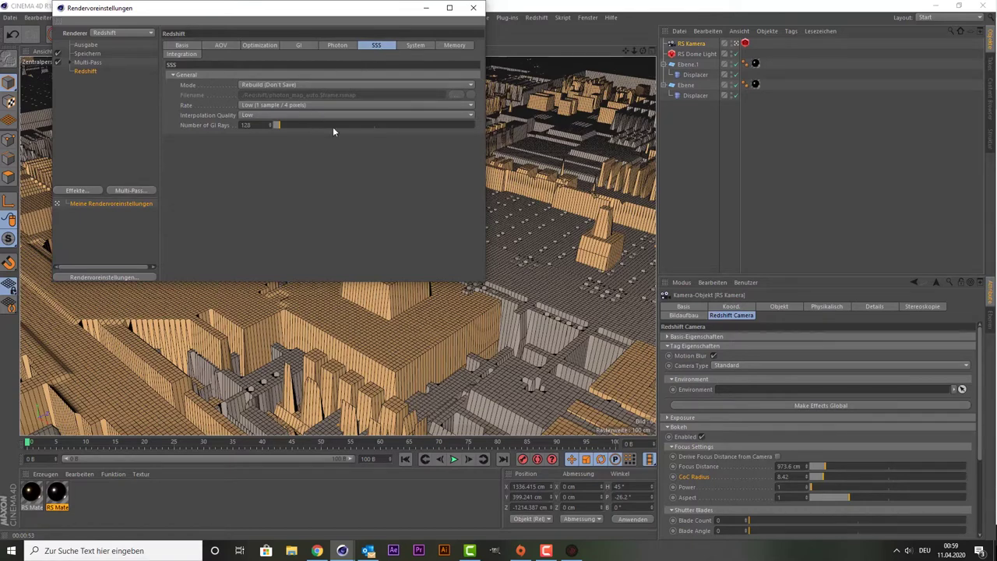
pyautogui.click(401, 45)
pyautogui.click(380, 45)
pyautogui.click(300, 115)
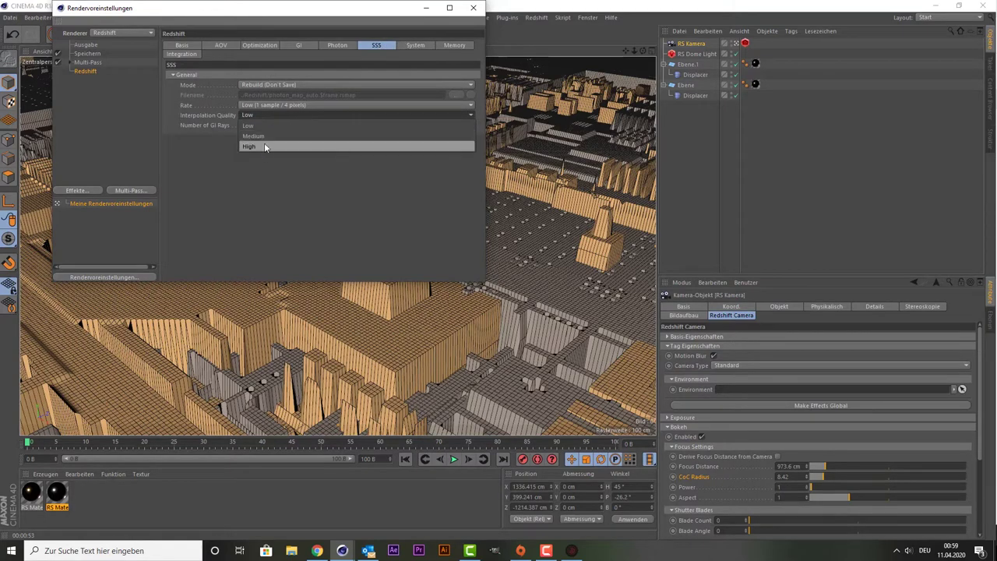
pyautogui.click(264, 146)
pyautogui.click(279, 103)
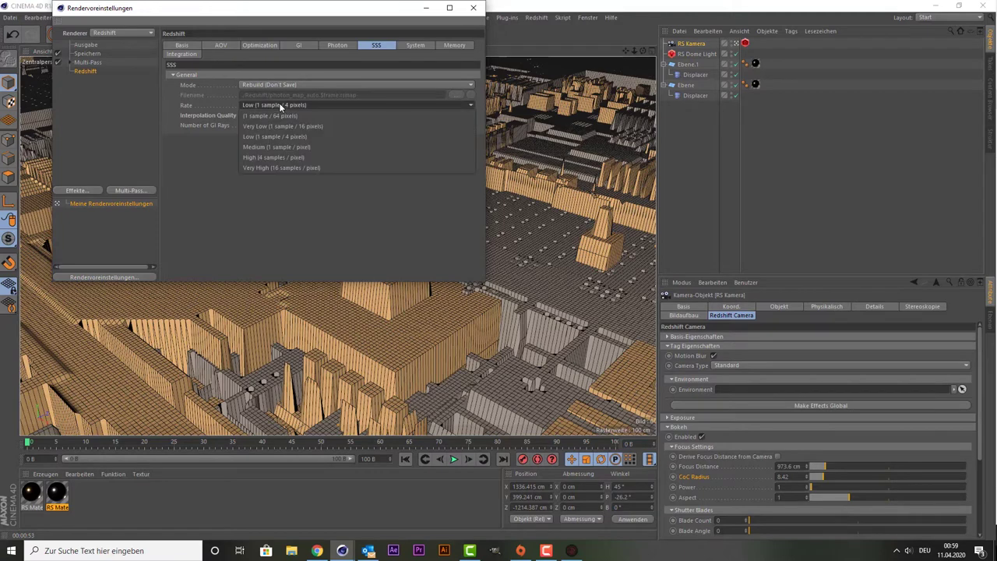
pyautogui.click(279, 104)
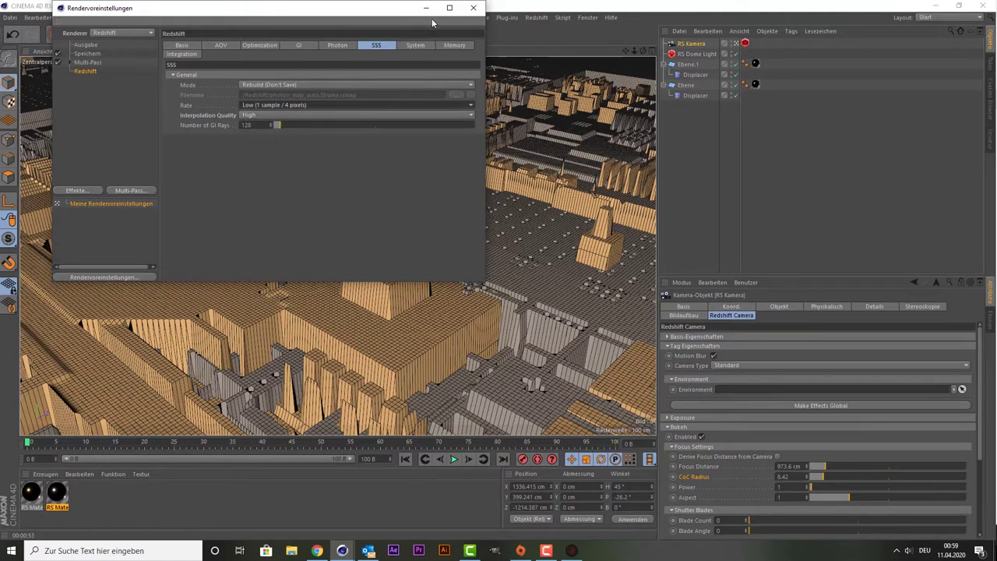
pyautogui.click(473, 8)
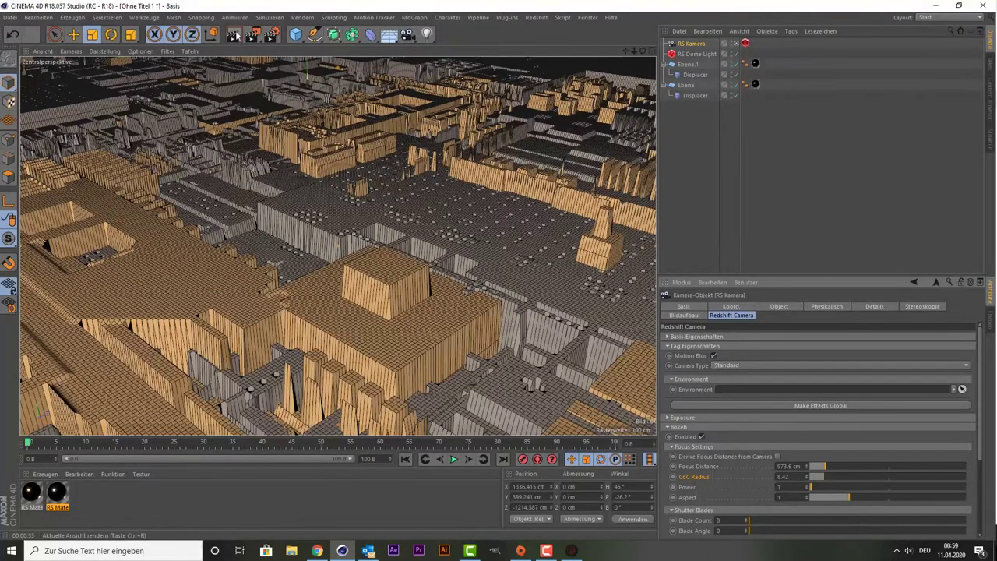
# Start a Redshift viewport render of the active camera view with Render View (Ctrl+R).
pyautogui.click(232, 38)
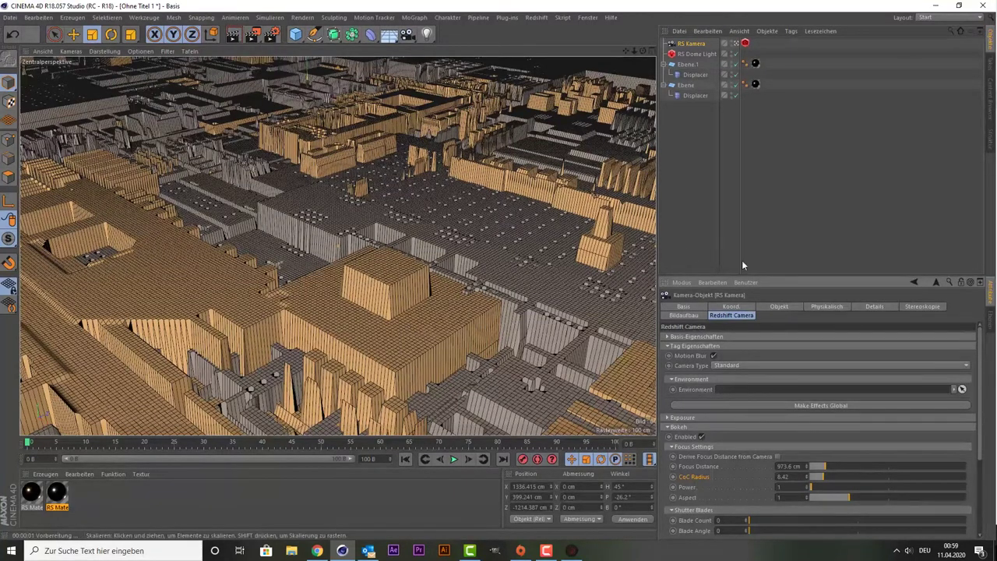